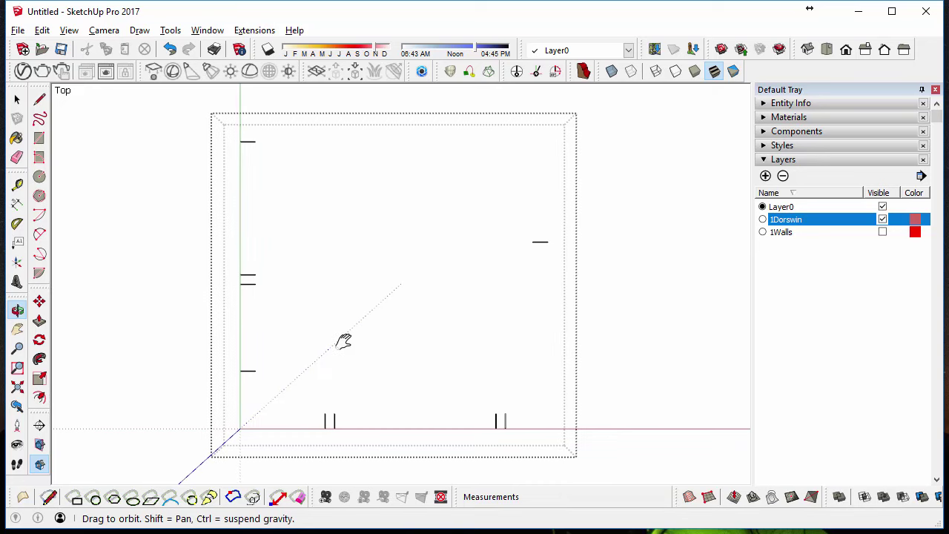
Make the 1Walls layer visible and open the floor plan's wall group for editing
key("space")
middle_click_drag(344, 418, 260, 319)
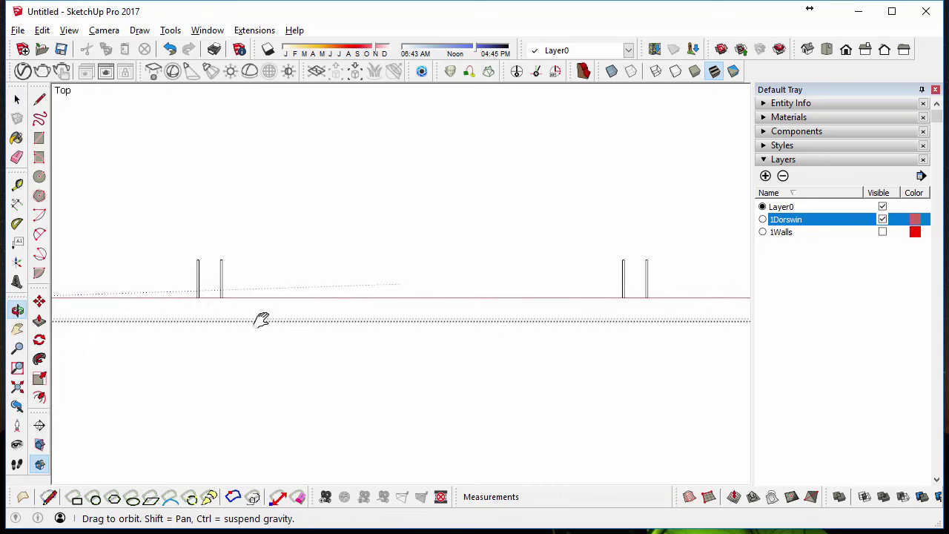
scroll(188, 295, "up", 8)
scroll(191, 297, "down", 10)
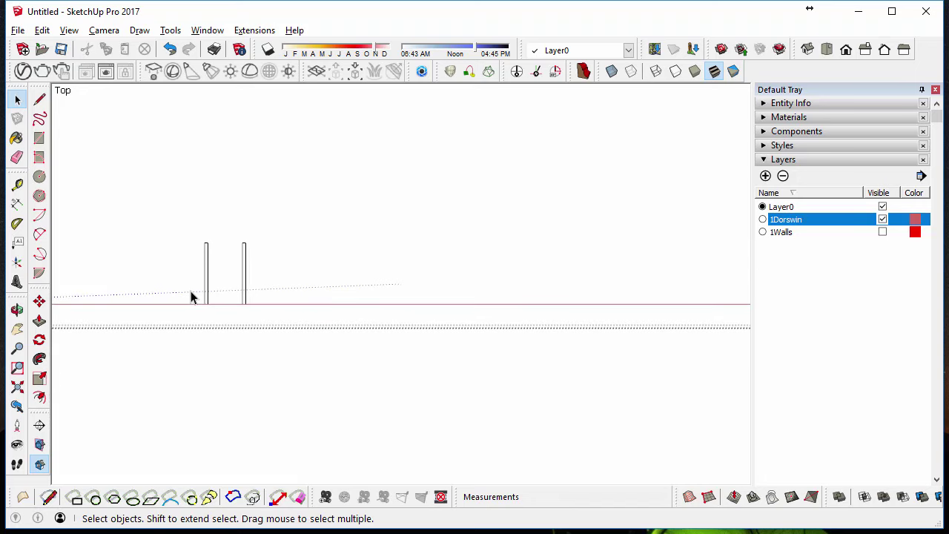
scroll(394, 419, "down", 3)
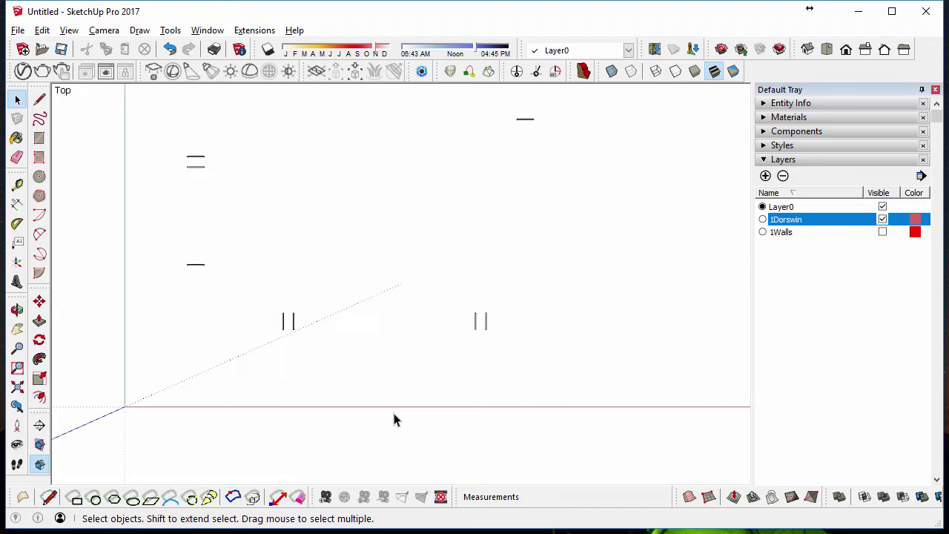
left_click(882, 232)
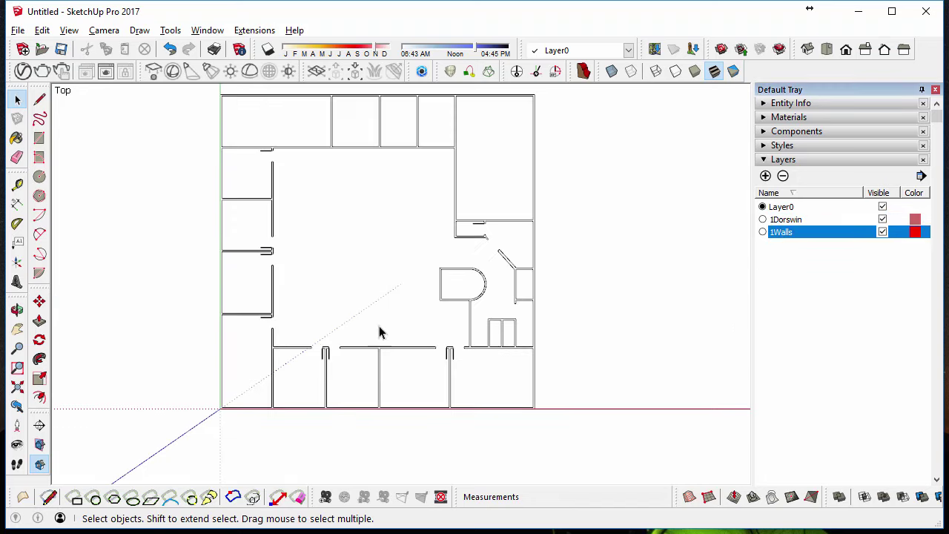
middle_click_drag(339, 329, 373, 341, "shift")
double_click(488, 221)
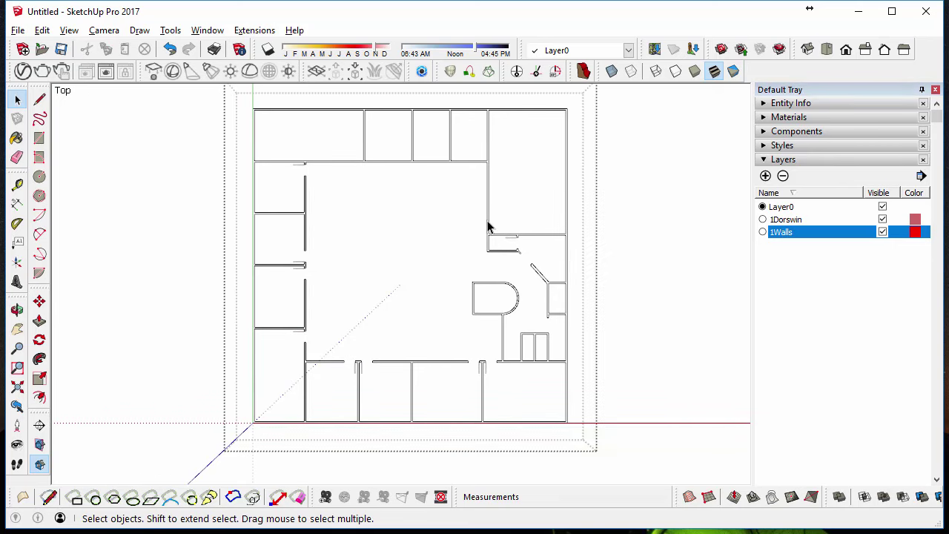
Examine the wall outlines of the floor plan up close and from several angles
middle_click_drag(370, 409, 434, 265)
scroll(385, 369, "up", 8)
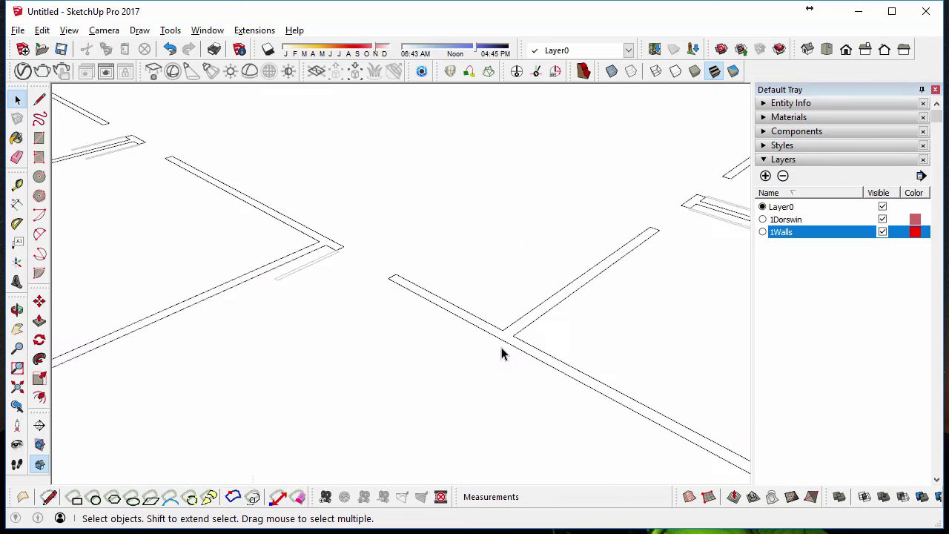
middle_click_drag(501, 339, 478, 328, "shift")
scroll(482, 321, "down", 10)
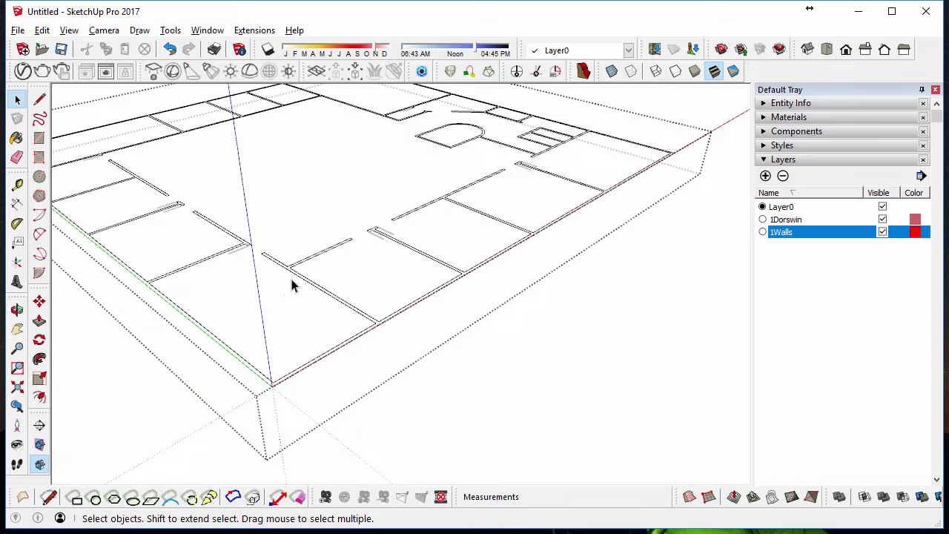
middle_click_drag(292, 286, 293, 328)
middle_click_drag(294, 328, 257, 331, "shift")
scroll(269, 313, "down", 4)
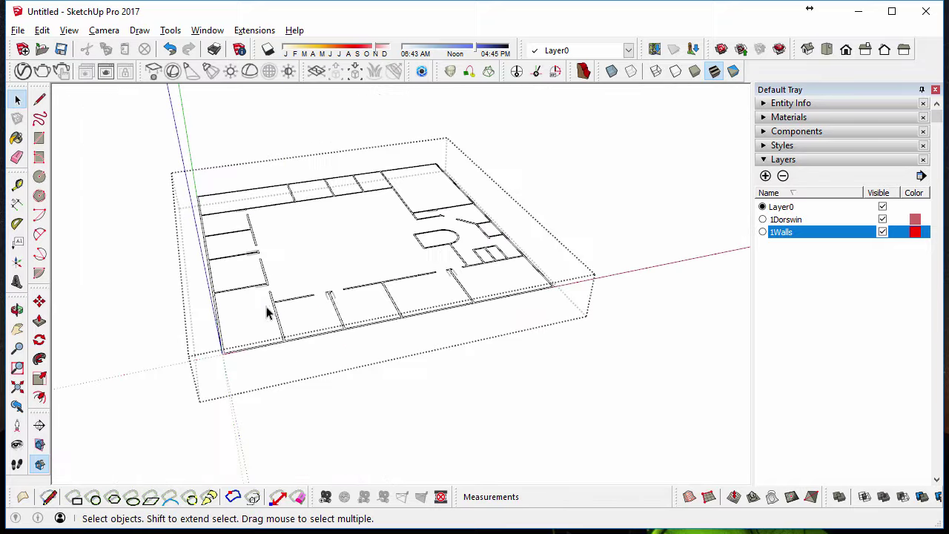
middle_click_drag(350, 275, 327, 276)
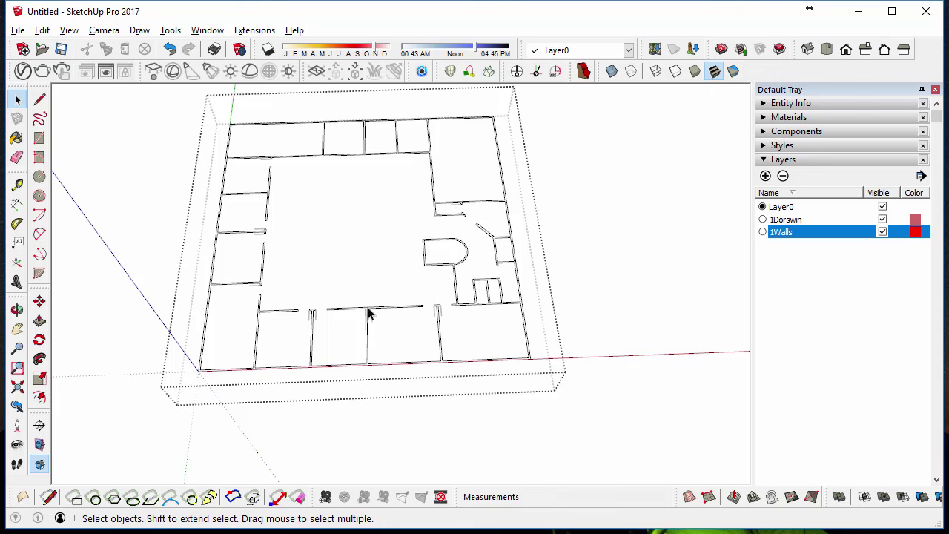
Draw a rectangle of about 33072 by 28067 mm around the whole floor plan
mouse_move(369, 314)
middle_mouse_down()
mouse_move(430, 311)
mouse_move(381, 303)
middle_mouse_up()
key("r")
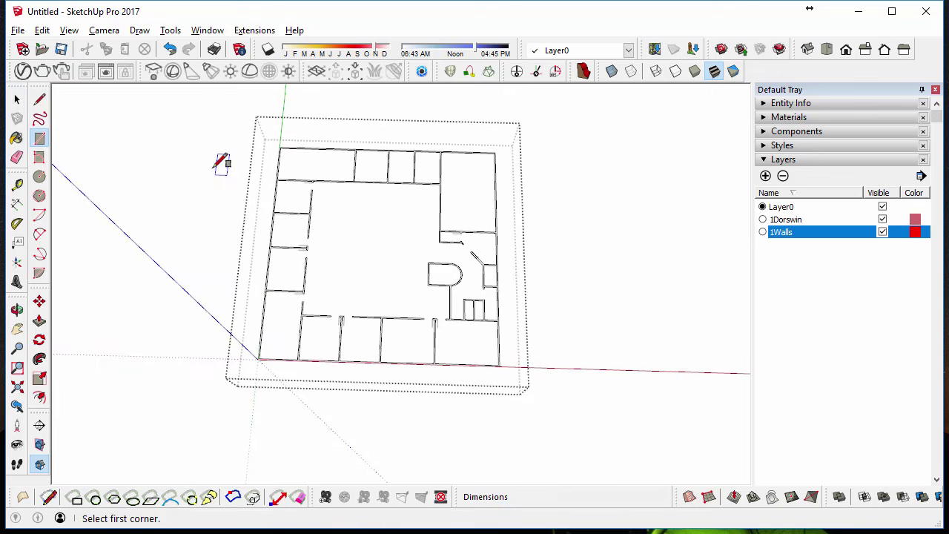
left_click(205, 112)
left_click(567, 420)
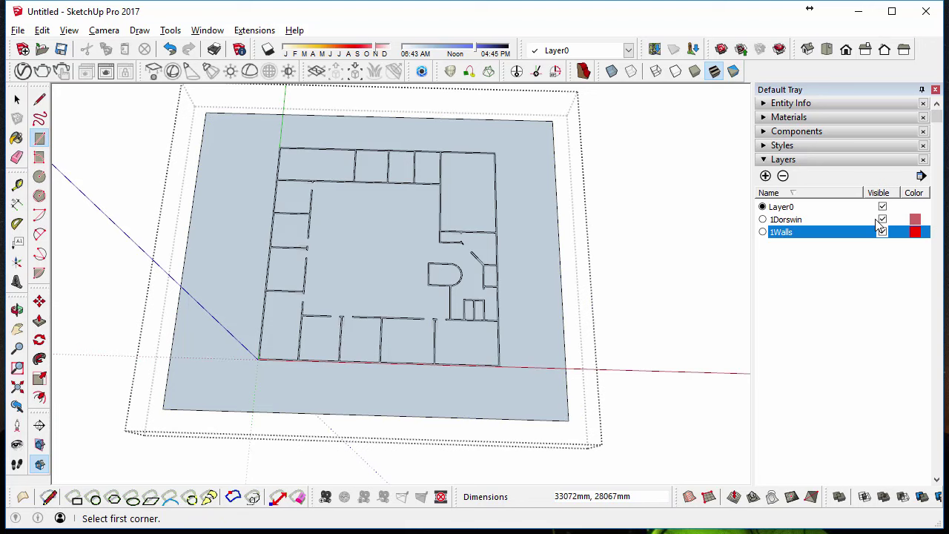
Hide the 1Dorswin layer and intersect the faces of all geometry in the open group with context
left_click(883, 220)
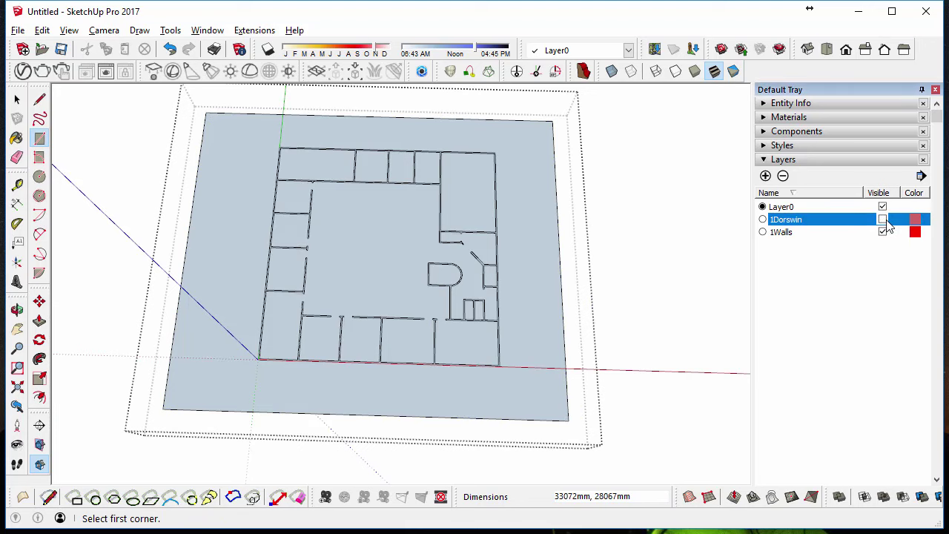
middle_click_drag(280, 311, 335, 261)
key("space")
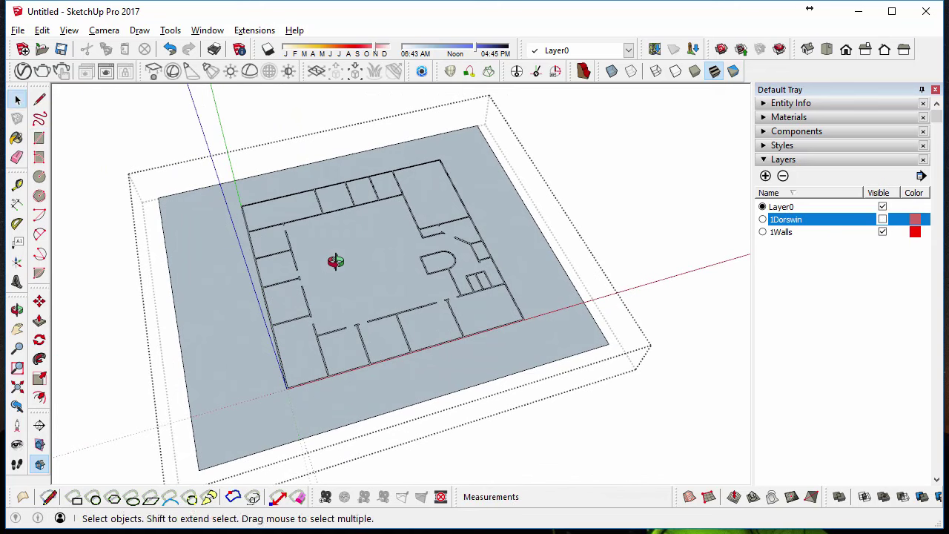
key("ctrl+a")
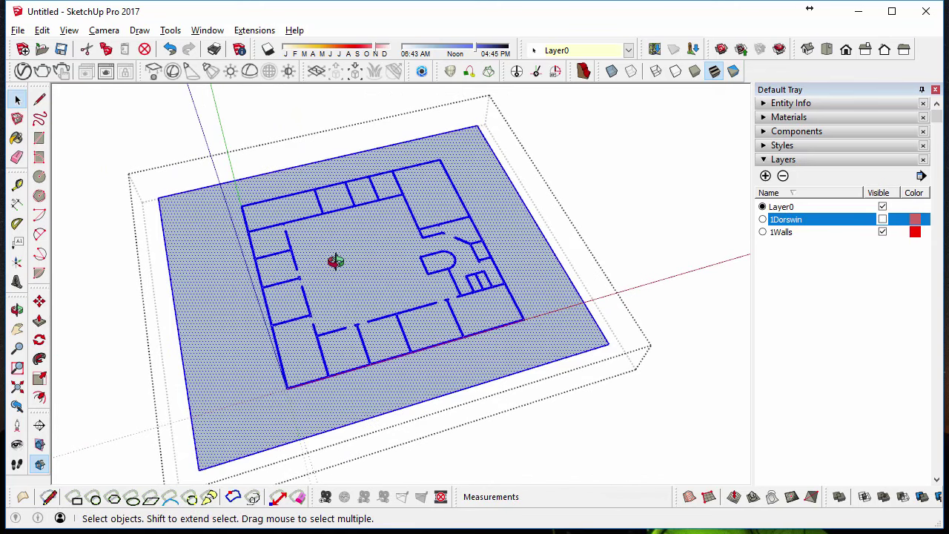
right_click(336, 265)
mouse_move(371, 407)
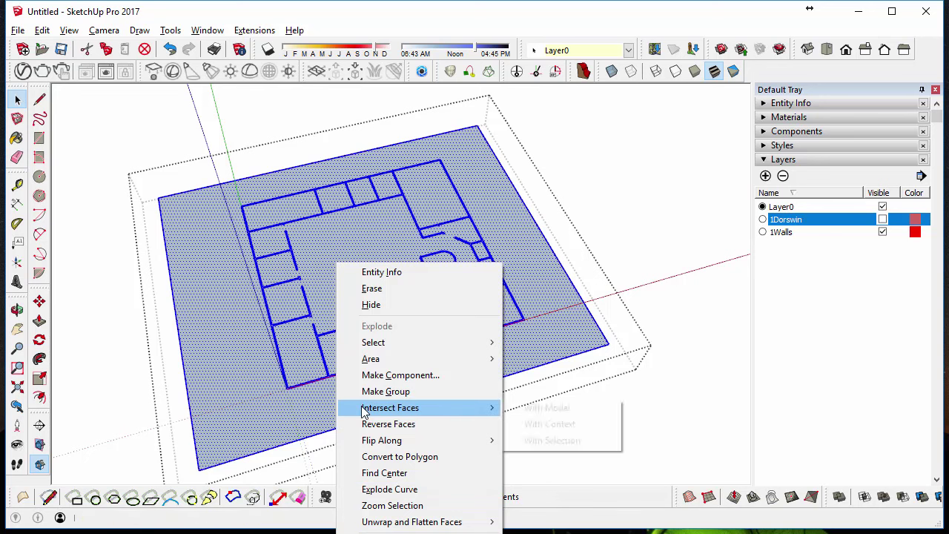
left_click(522, 423)
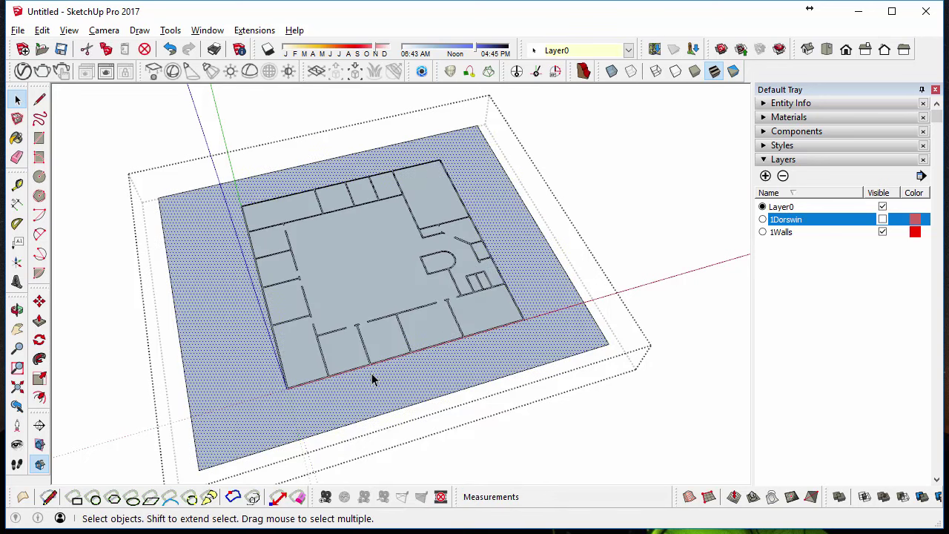
Erase the surrounding rectangle's outer edges so that only the faces within the floor plan remain
scroll(372, 379, "up", 8)
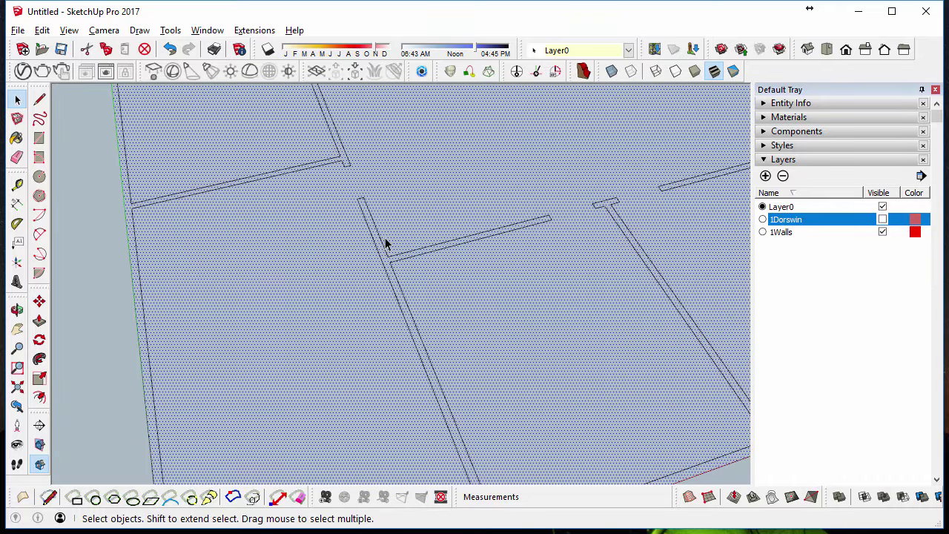
scroll(344, 259, "down", 10)
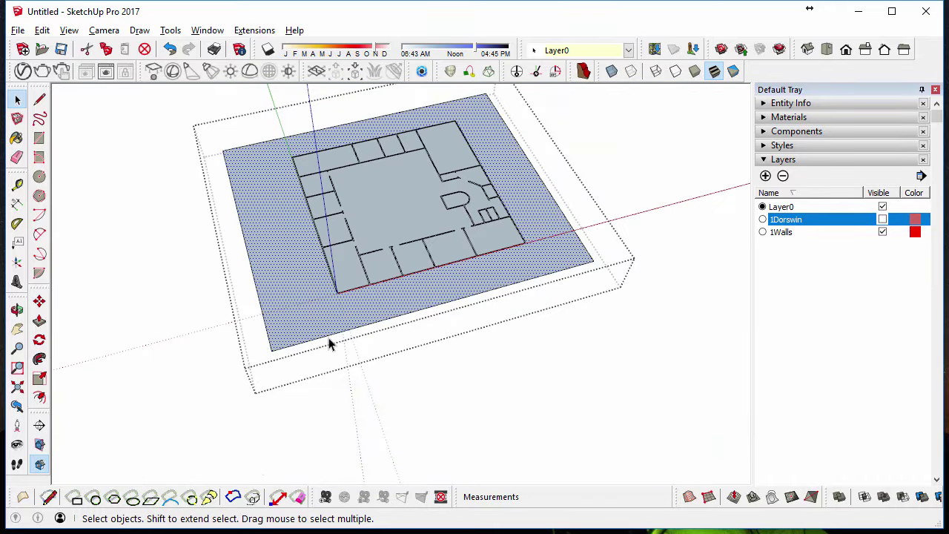
key("e")
left_click_drag(261, 354, 280, 352)
middle_click_drag(519, 138, 519, 158, "shift")
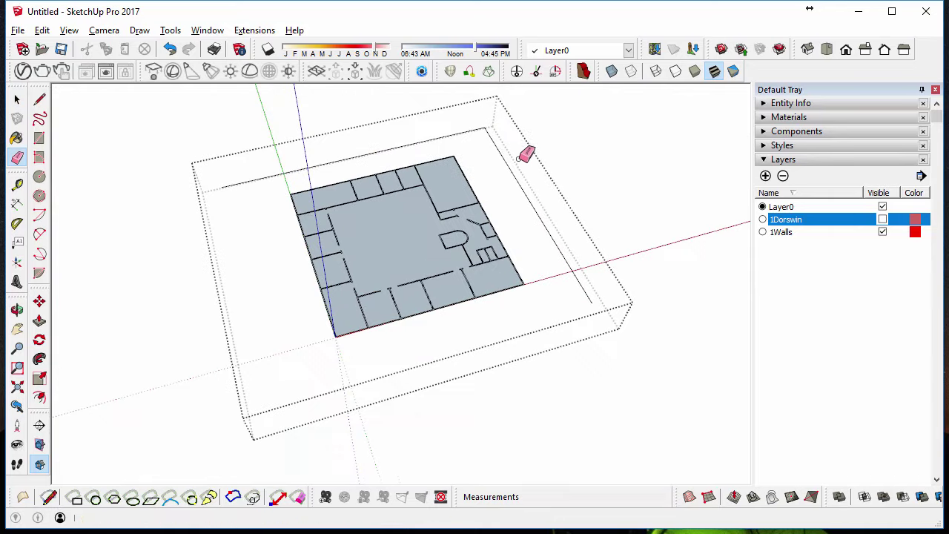
Check whether the walls and floor form separate faces by selecting the floor face and wall parts near the corner room
scroll(353, 330, "up", 6)
key("space")
left_click(405, 233)
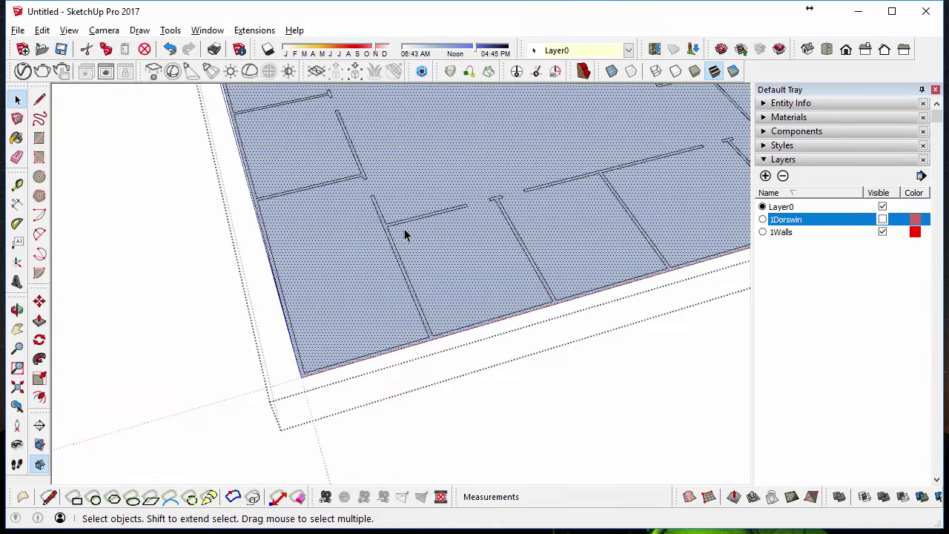
scroll(508, 280, "up", 3)
middle_click_drag(508, 280, 519, 345, "shift")
scroll(512, 232, "up", 3)
scroll(220, 272, "up", 4)
left_click(187, 282)
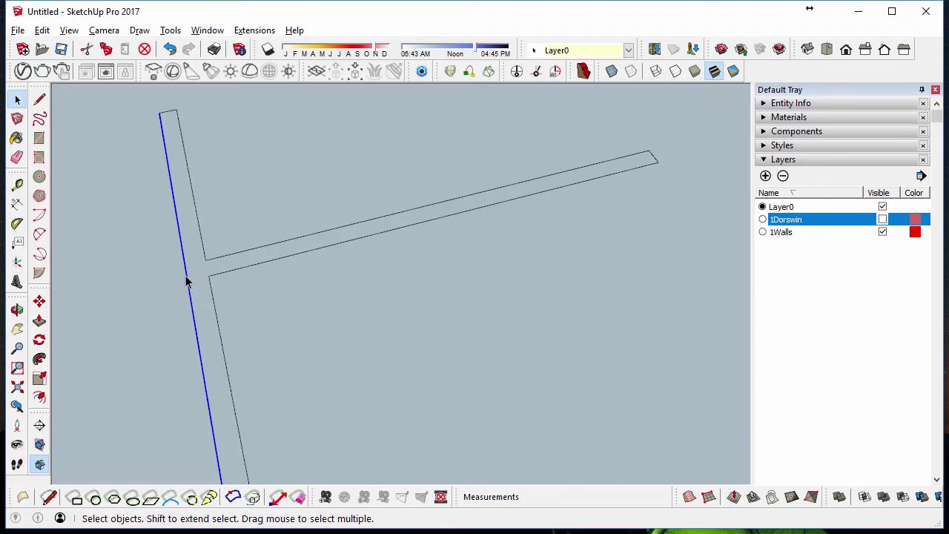
left_click(202, 267)
scroll(273, 274, "down", 5)
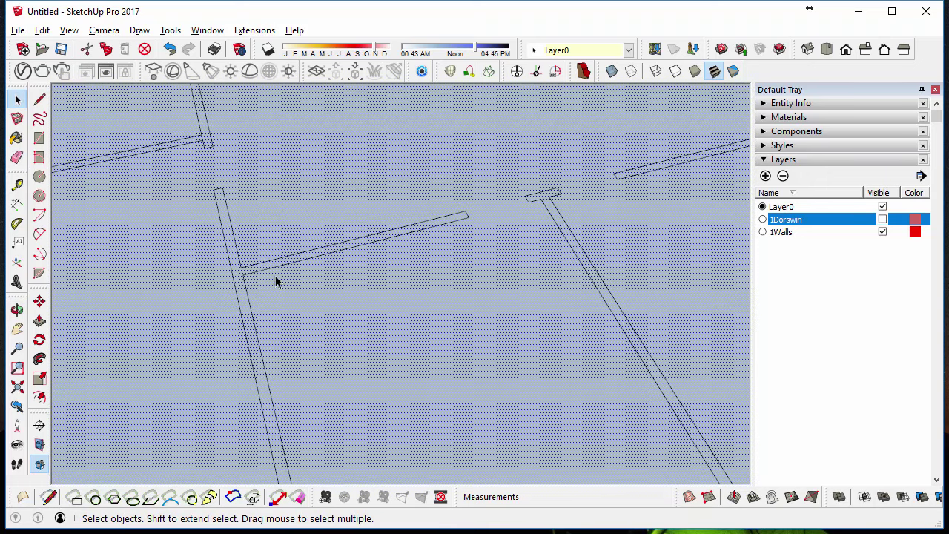
Draw a 100 mm line across the free end of the short interior wall beside the corner room
scroll(358, 295, "down", 2)
key("l")
scroll(360, 295, "up", 5)
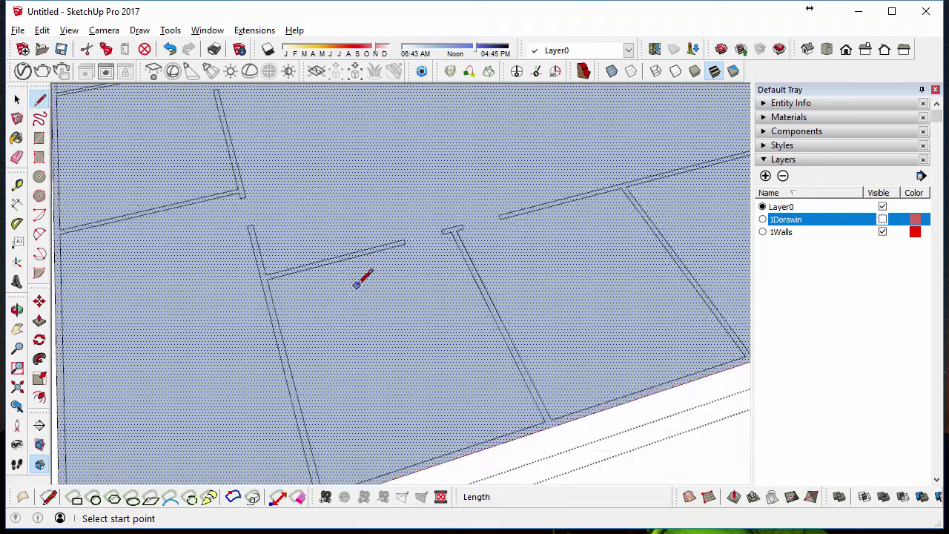
left_click(425, 229)
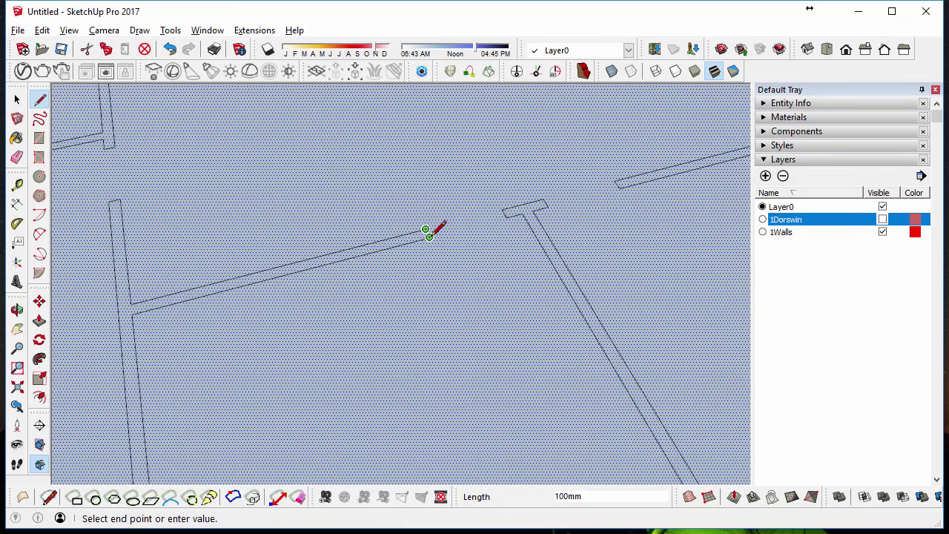
left_click(429, 239)
Select the main floor face and examine how far it extends across the rooms of the plan
scroll(345, 282, "down", 3)
scroll(345, 279, "up", 1)
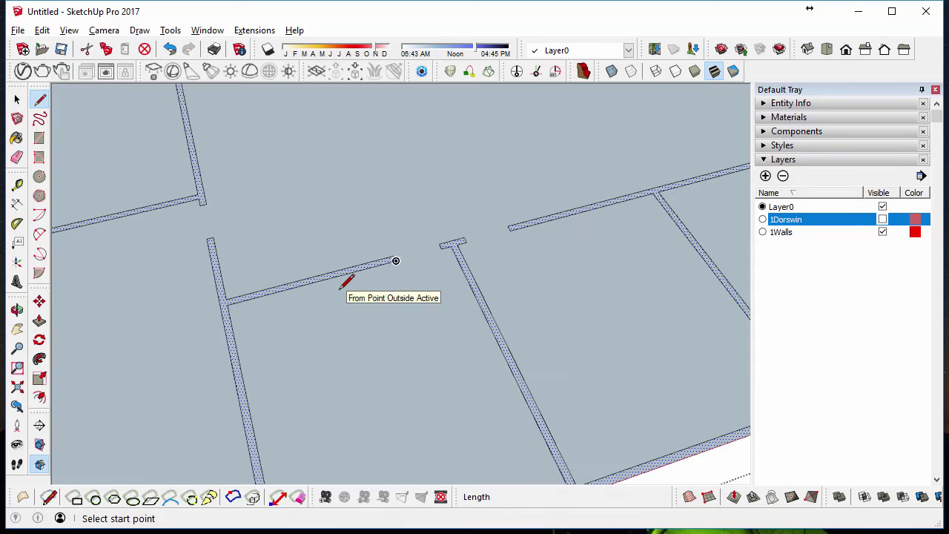
key("space")
left_click(395, 235)
scroll(233, 255, "down", 3)
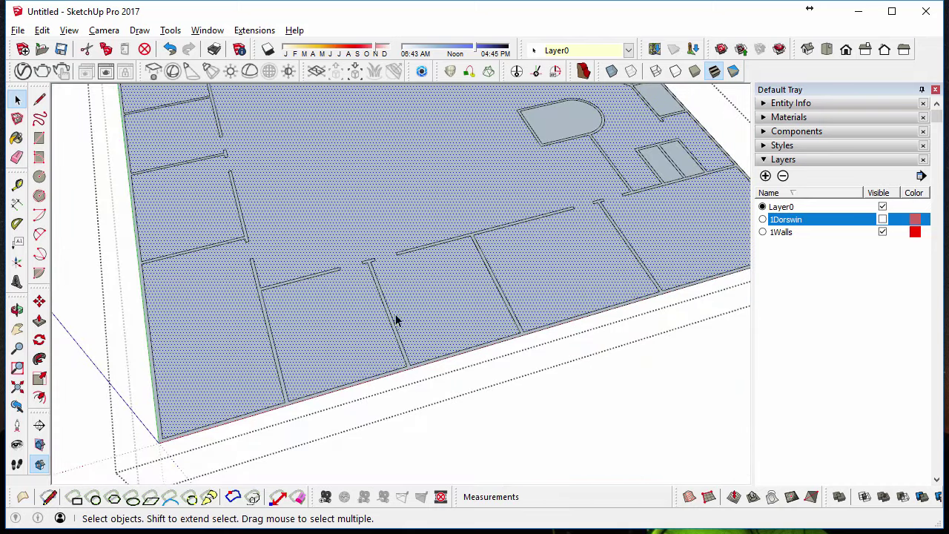
scroll(355, 273, "down", 4)
middle_click_drag(432, 227, 398, 307)
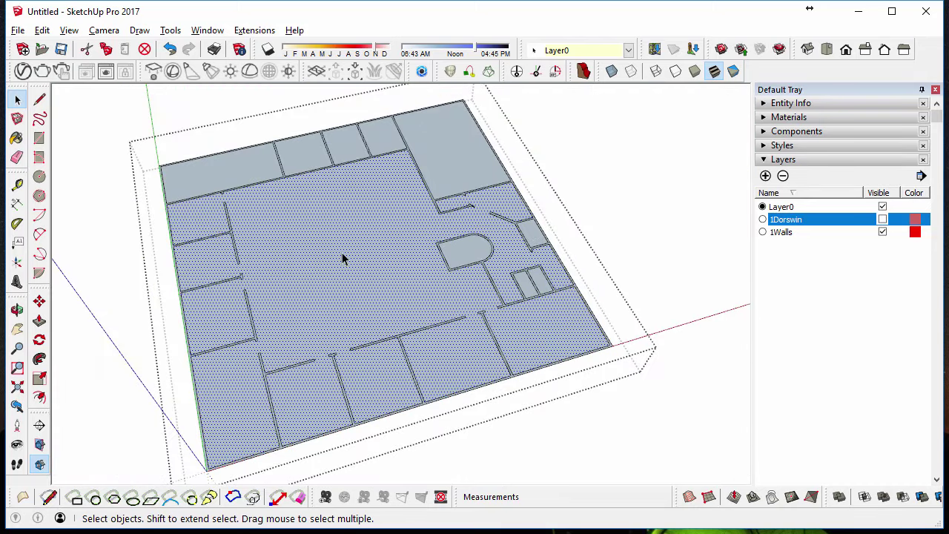
Trace the 1900 mm inner edge of the round-ended room's straight end wall to split its floor from the walls
scroll(445, 237, "up", 3)
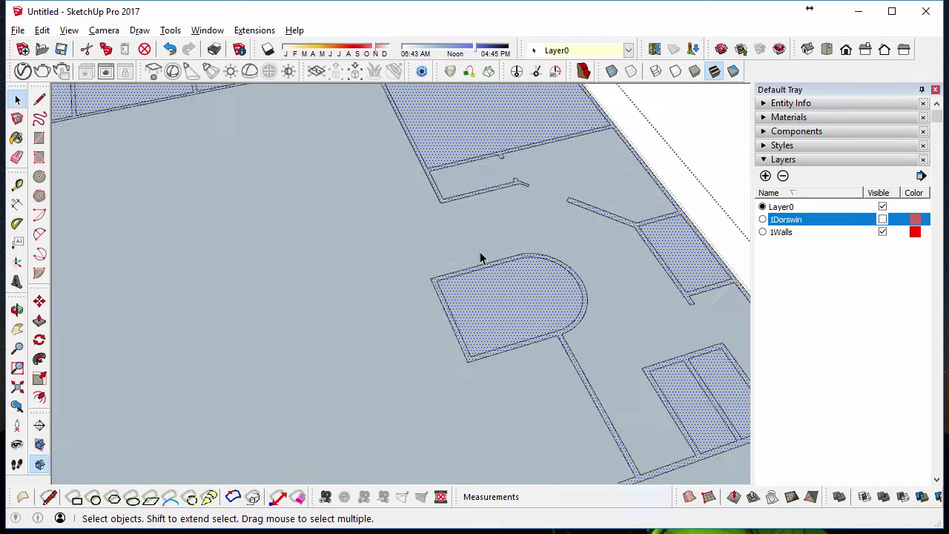
middle_click_drag(492, 307, 457, 300)
key("l")
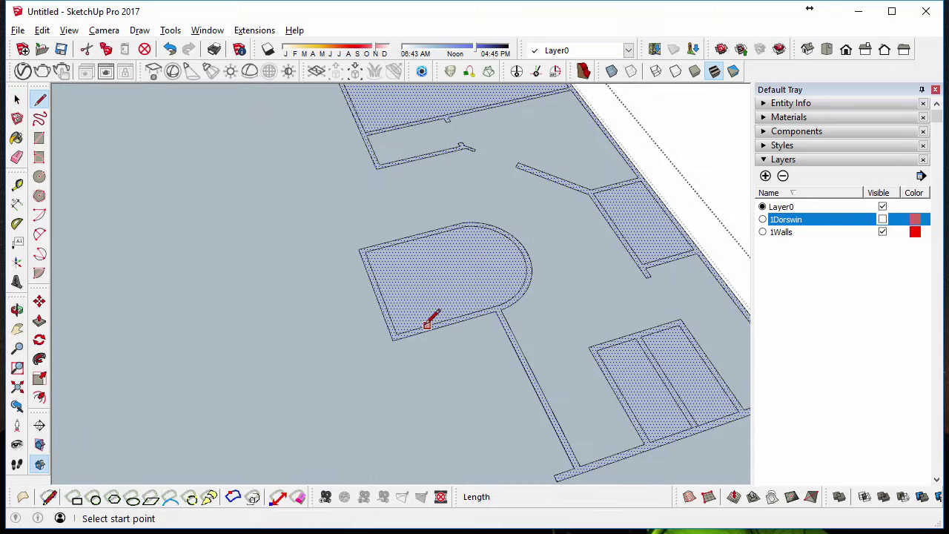
scroll(396, 324, "up", 1)
left_click(390, 336)
left_click(349, 236)
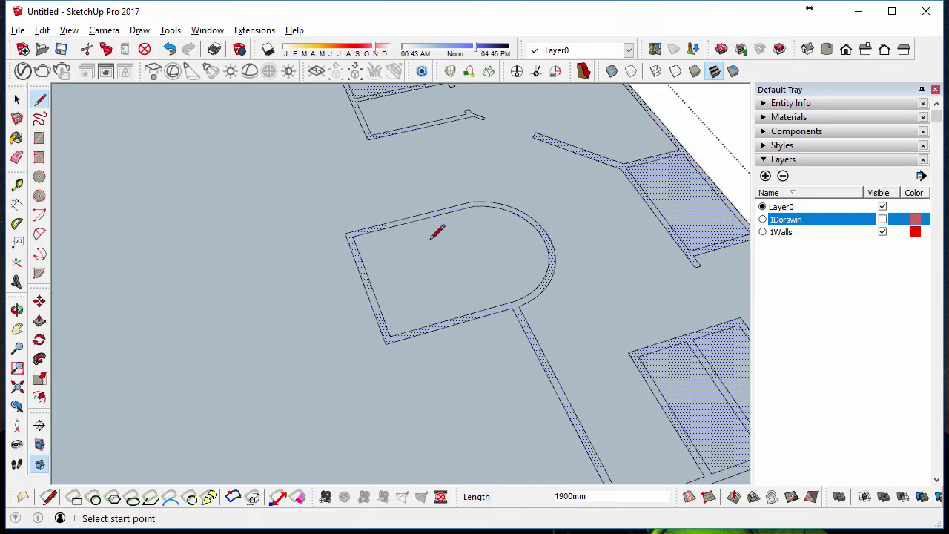
Trace an inner wall edge in the small side room and in each of the two narrow cubicles to separate their floors
middle_click_drag(438, 230, 478, 287)
left_click(501, 323)
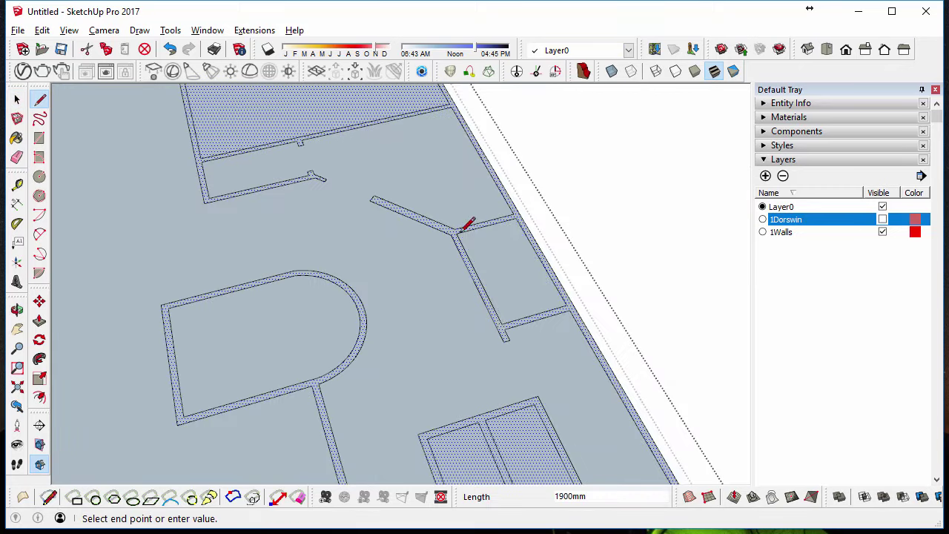
left_click(459, 231)
left_click(534, 403)
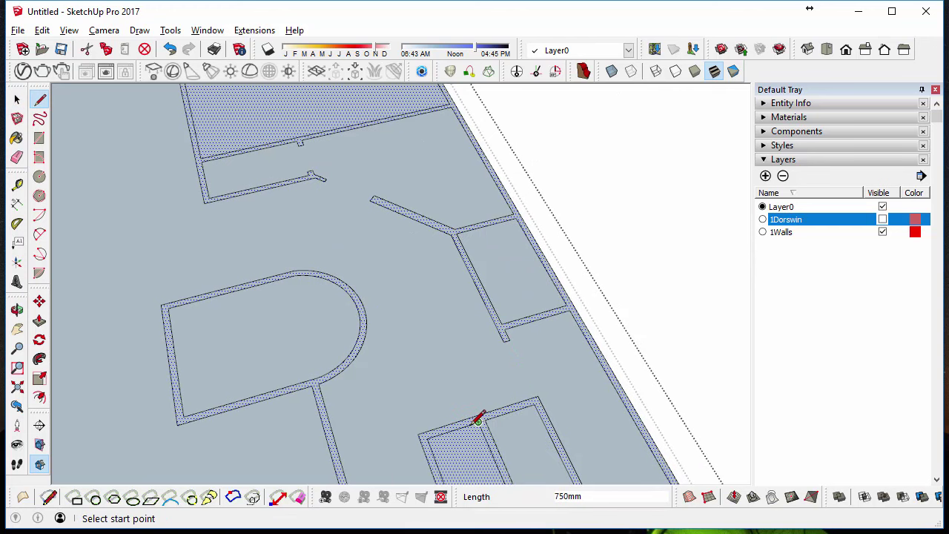
left_click(478, 422)
left_click(437, 435)
Trace the full inner edge of the large corner room's wall facing the small rooms to separate its floor
middle_click_drag(364, 306, 356, 327)
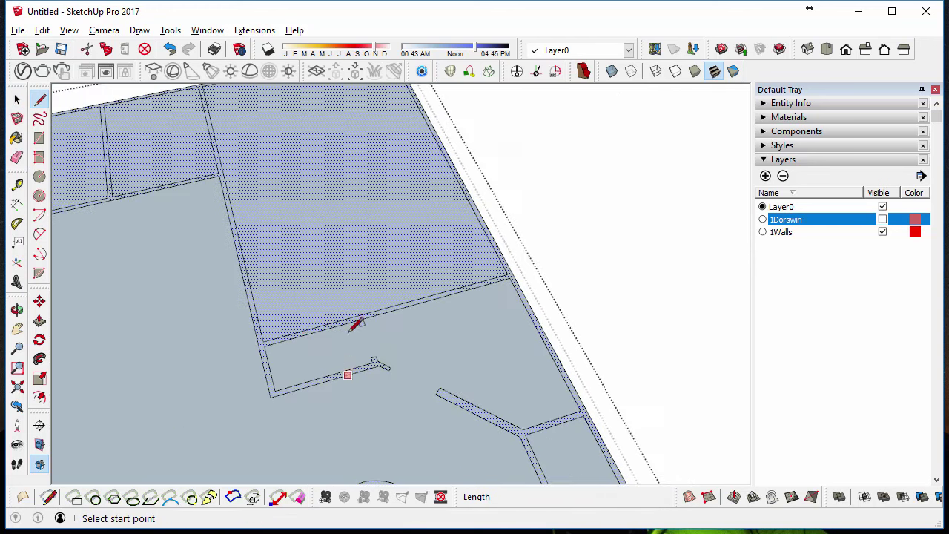
left_click(263, 341)
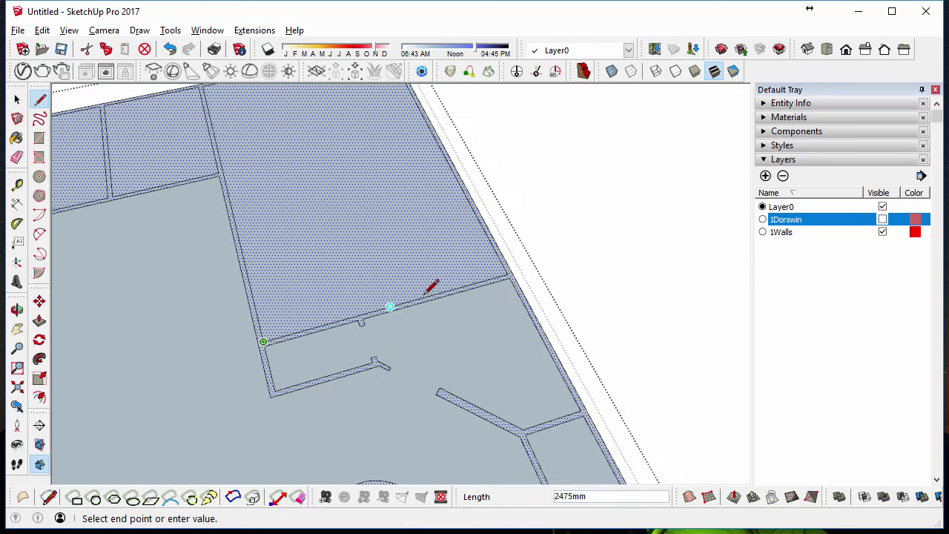
left_click(506, 273)
Trace an inner wall edge in each of the three small rooms beside the large corner room to separate their floors
middle_click_drag(303, 252, 452, 329)
left_click(445, 332)
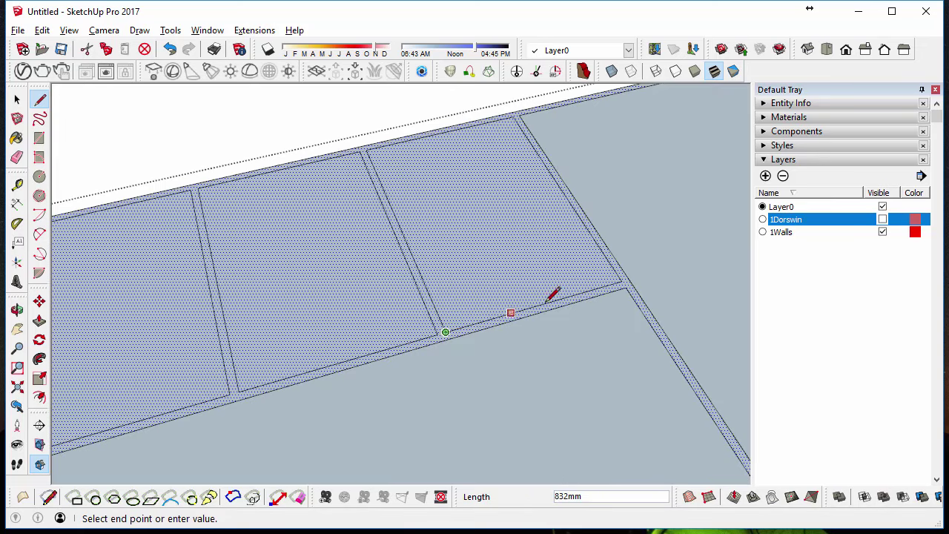
left_click(621, 281)
left_click(437, 334)
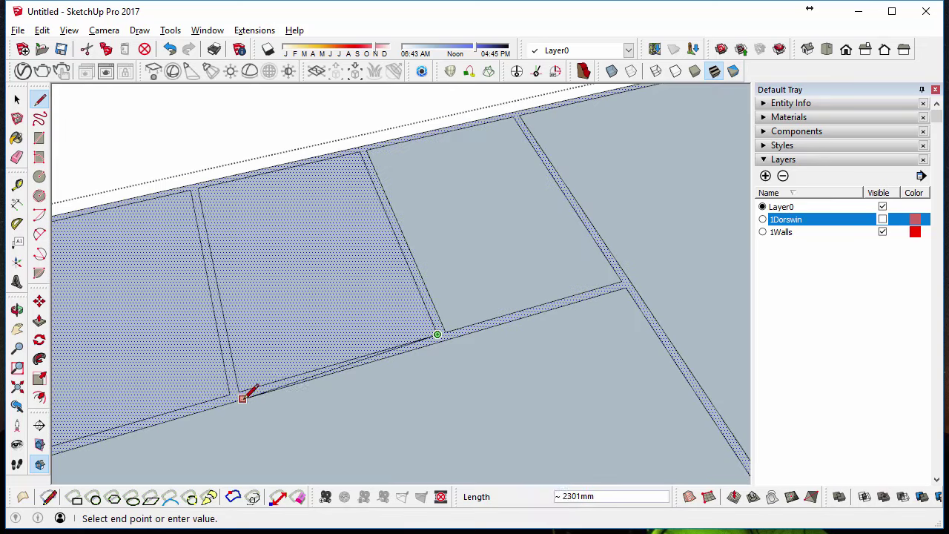
left_click(245, 386)
mouse_move(246, 386)
middle_mouse_down()
mouse_move(504, 265)
mouse_move(533, 233)
middle_mouse_up()
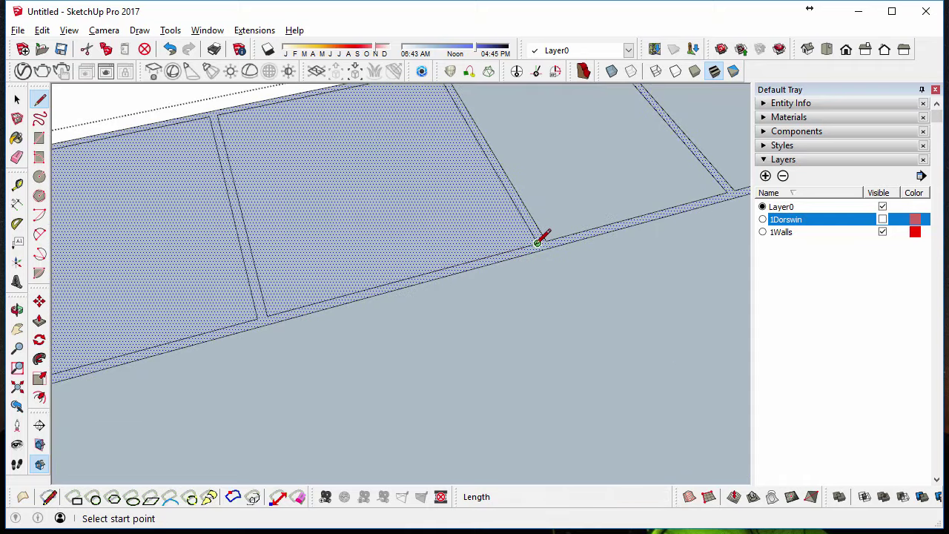
left_click(538, 242)
left_click(264, 309)
Trace a 7000 mm inner wall edge in the long room at the end of that row to separate its floor
left_click(258, 314)
middle_click_drag(258, 314, 420, 233)
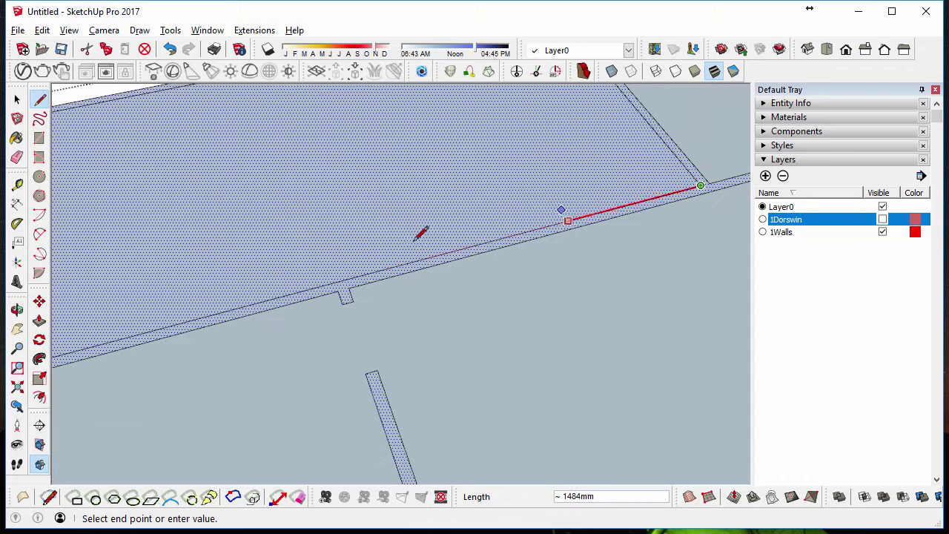
middle_click_drag(307, 292, 440, 240)
type("7000")
key("Return")
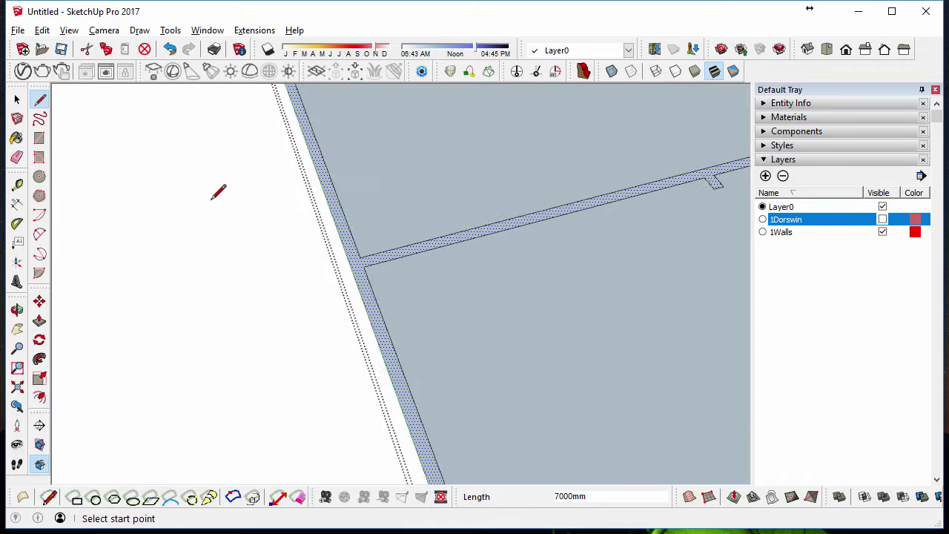
Delete all the room floor faces so only the wall faces are left, and leave the floor plan group
scroll(303, 155, "down", 10)
middle_click_drag(553, 277, 366, 223)
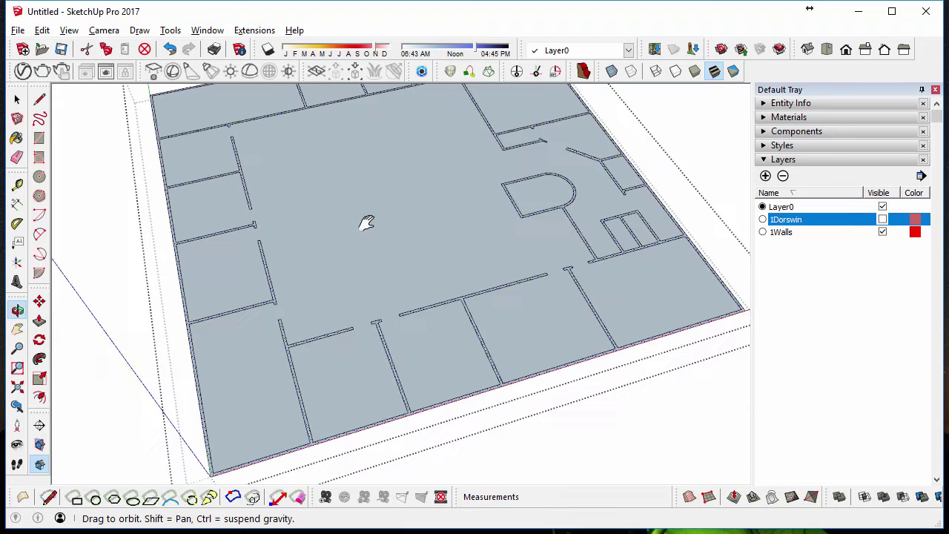
key("space")
left_click(378, 219)
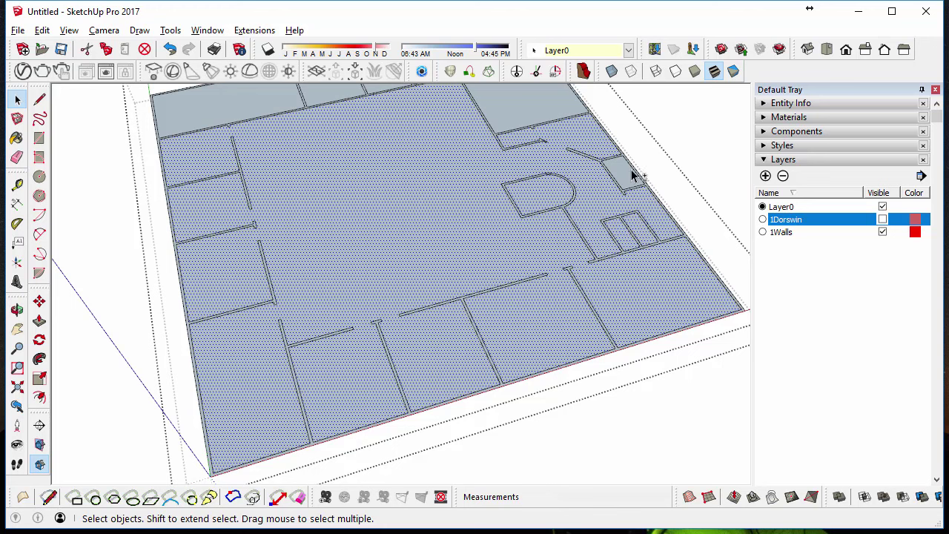
middle_click_drag(458, 114, 466, 165)
scroll(415, 175, "up", 3)
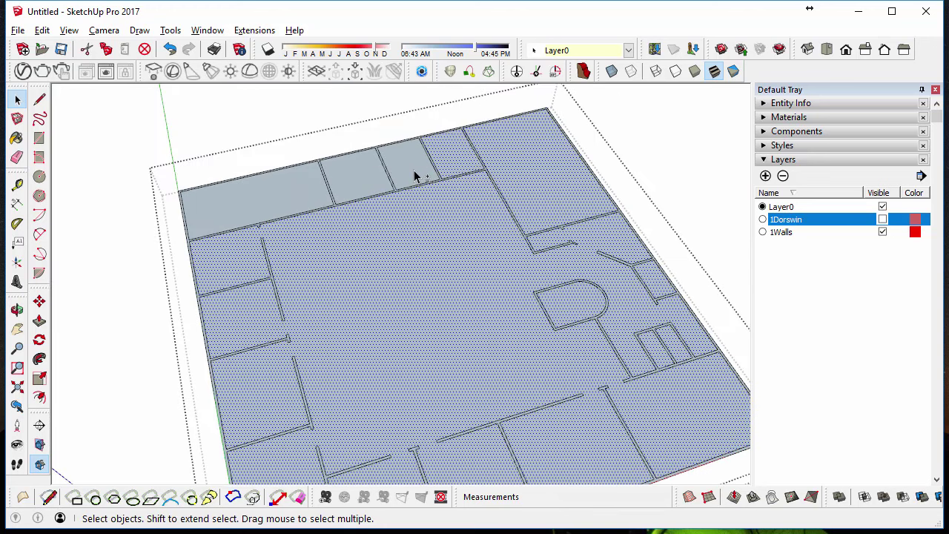
left_click(415, 176, "ctrl")
scroll(267, 209, "down", 3)
middle_click_drag(272, 210, 323, 218)
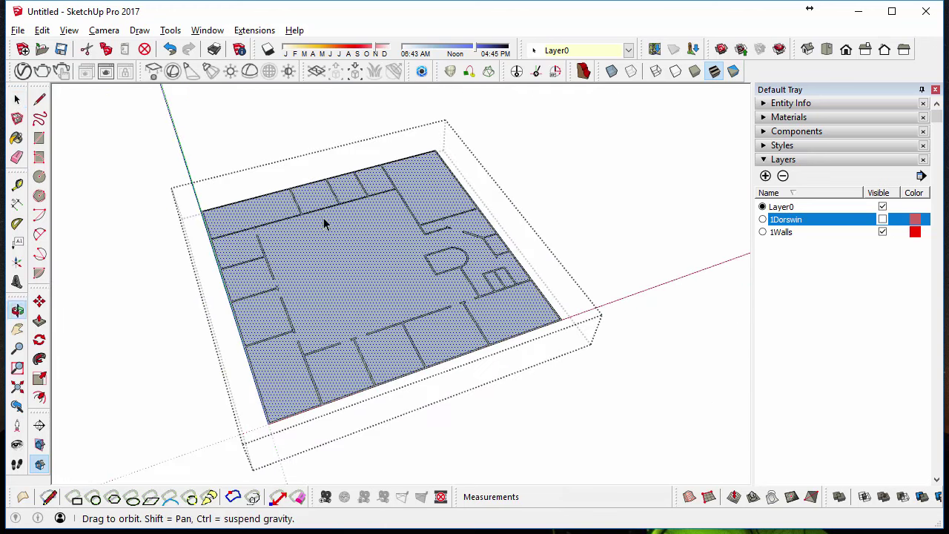
key("Delete")
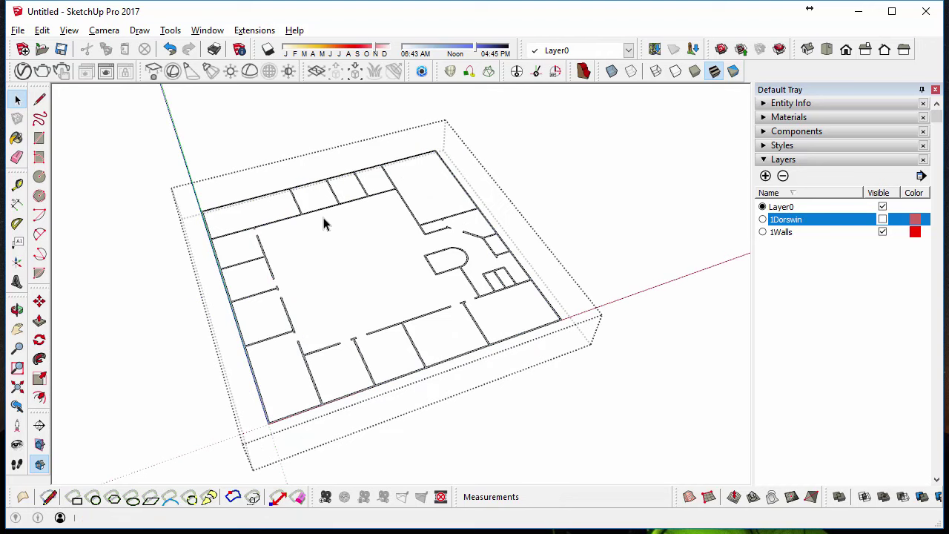
left_click(315, 141)
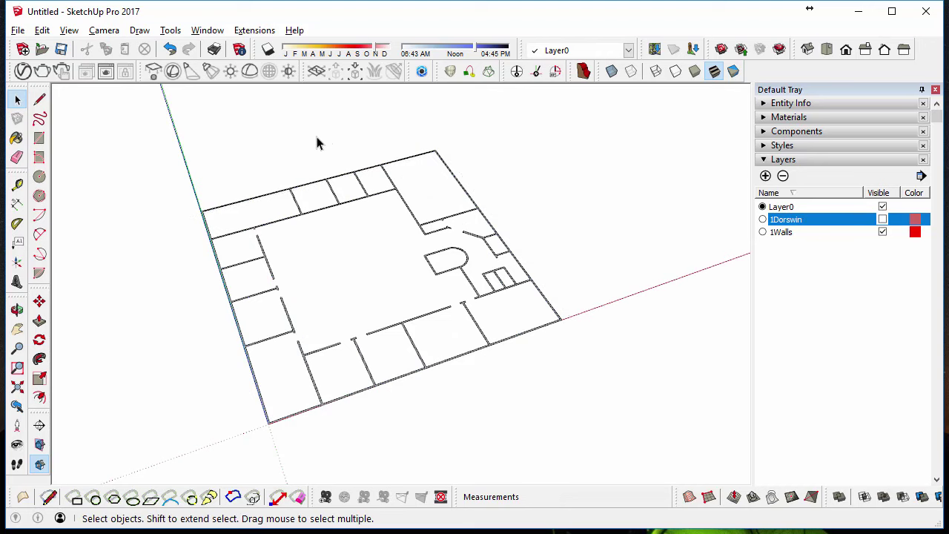
Set the placement point of the 2400mmx90mm profile to Bottom-Left in Profile Builder and start building with it
left_click(583, 71)
left_click_drag(621, 128, 458, 112)
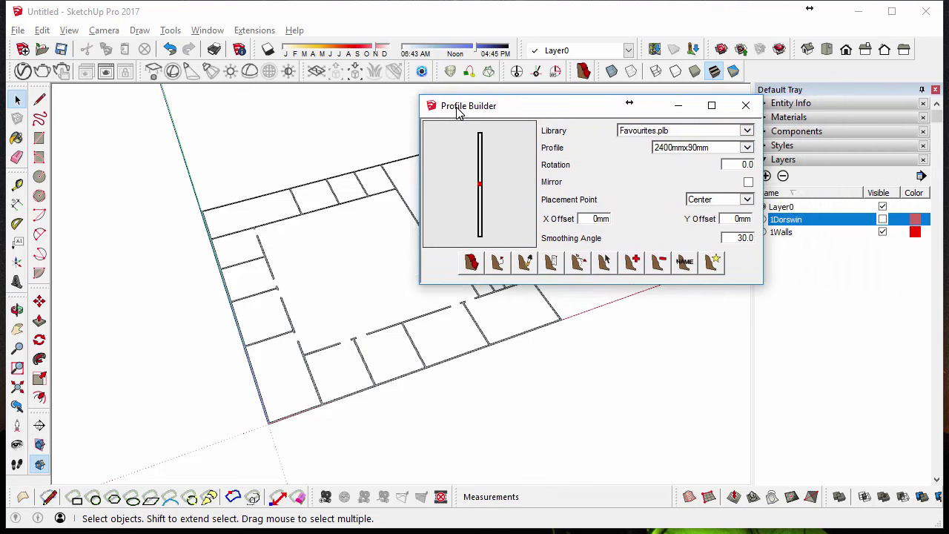
left_click(747, 201)
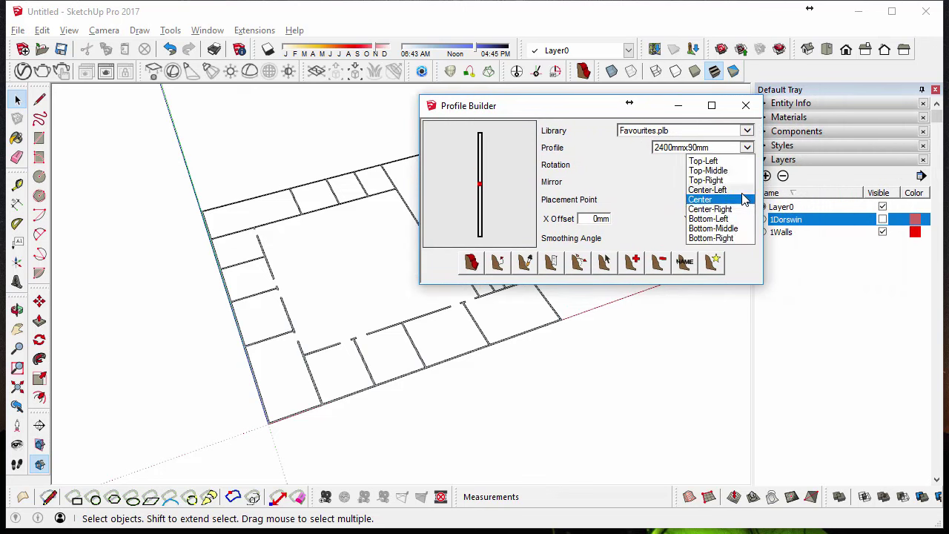
left_click(710, 219)
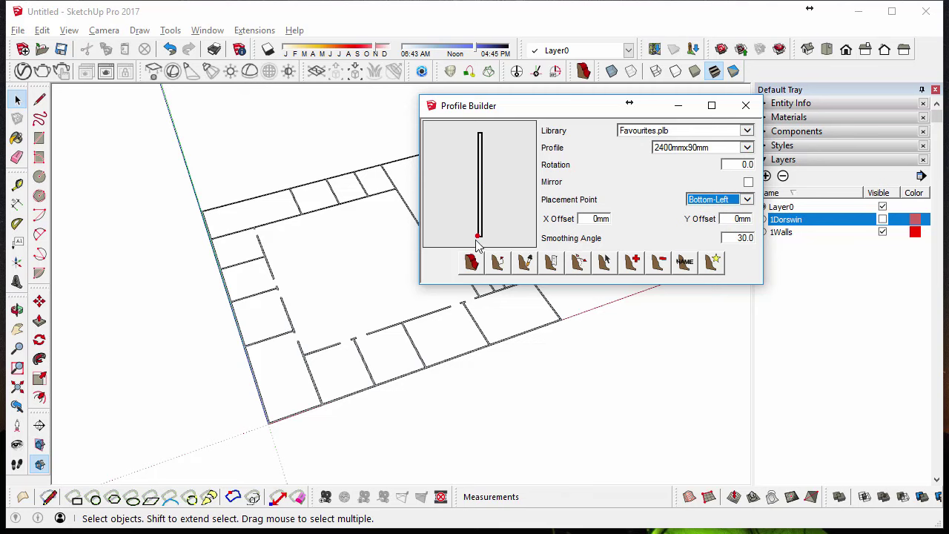
left_click(471, 263)
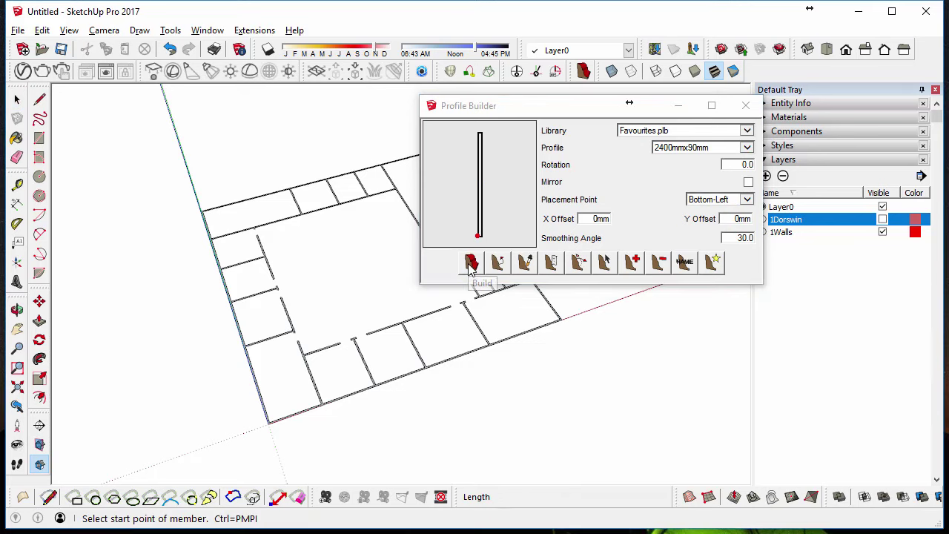
Build the 3200 mm cross wall of a small side room and its adjoining partition with the profile, following the plan
scroll(205, 218, "up", 6)
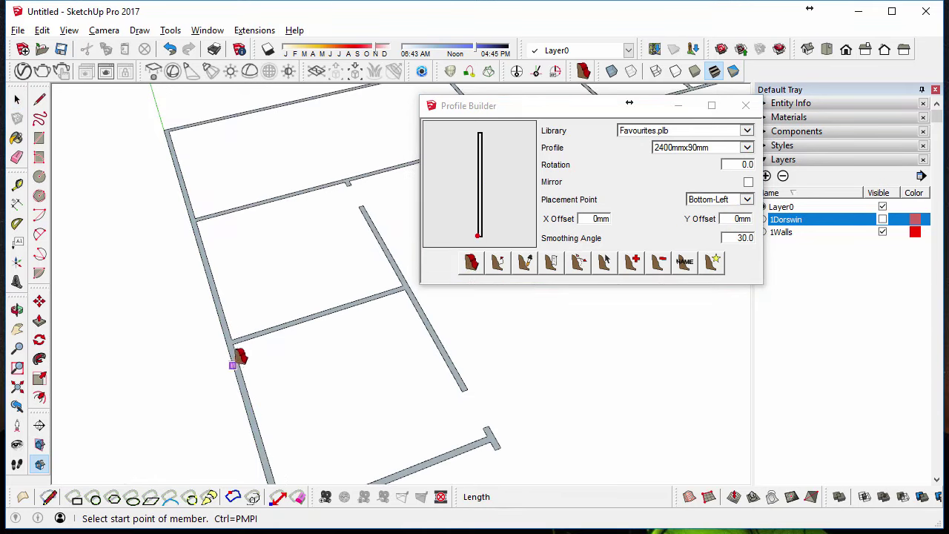
left_click(233, 343)
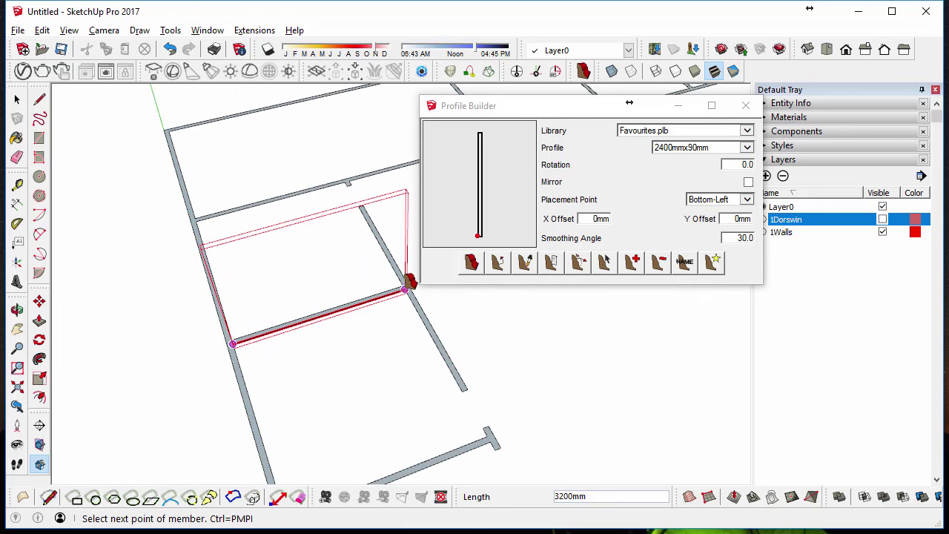
scroll(409, 282, "up", 3)
left_click(370, 302)
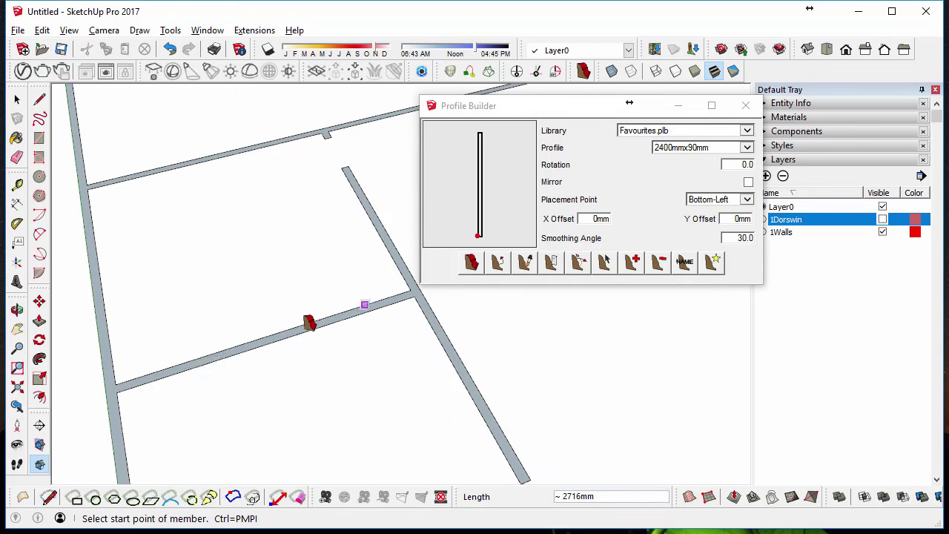
left_click(116, 383)
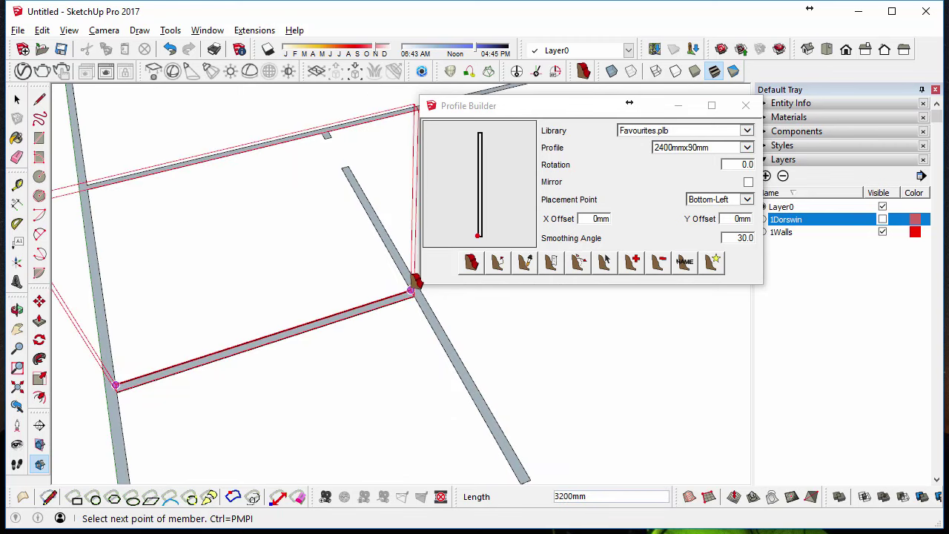
middle_click_drag(351, 151, 216, 341)
left_click(303, 335)
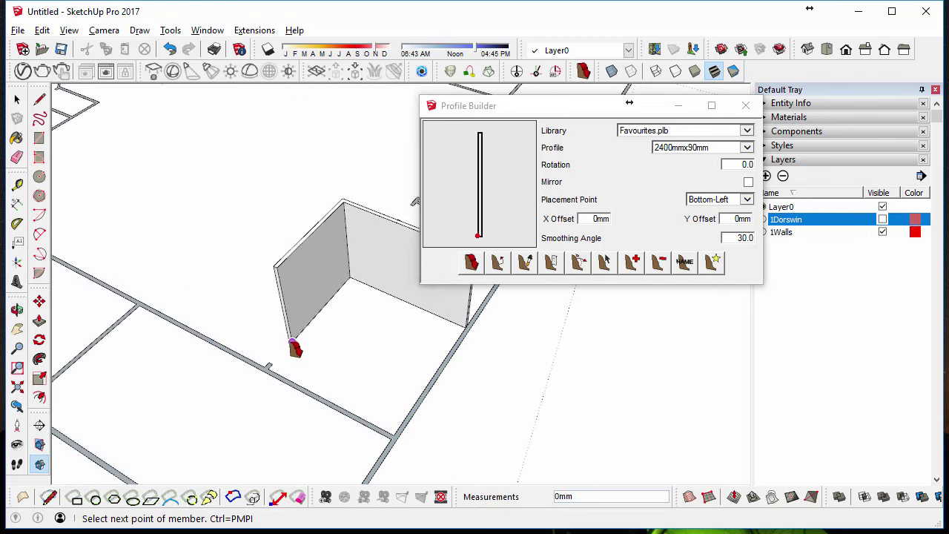
Build the short 150 mm nib at the door opening and the cross wall running from it to the outer wall
scroll(279, 361, "up", 2)
left_click(269, 365)
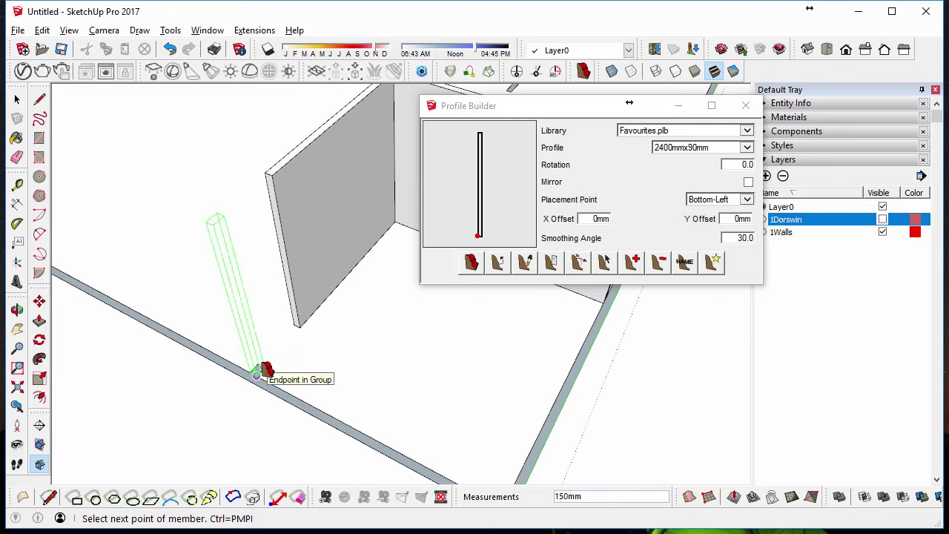
scroll(262, 373, "down", 2)
left_click(420, 455)
scroll(280, 294, "down", 2)
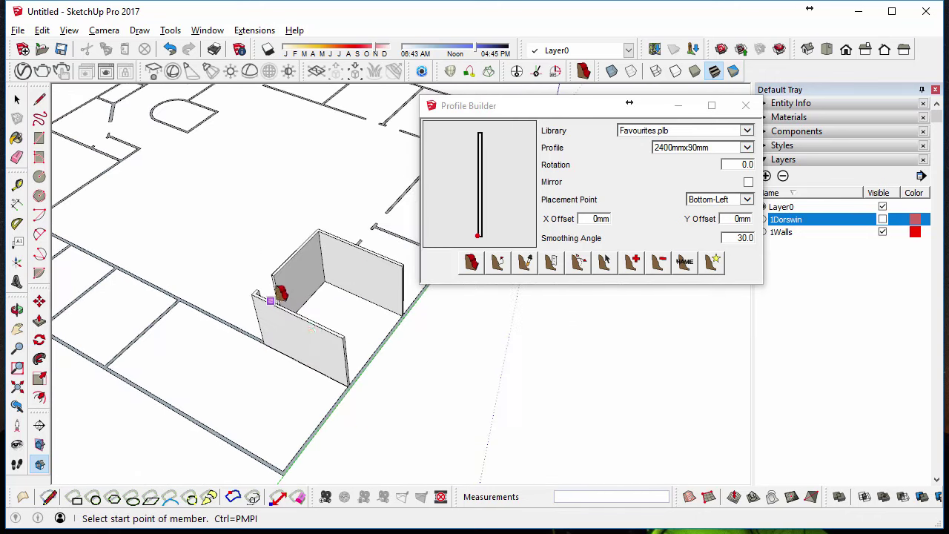
Build the outer wall along the plan's green-axis side, ending at the origin corner
left_click(282, 470)
middle_click_drag(282, 467, 377, 265)
scroll(316, 400, "up", 2)
middle_click_drag(317, 400, 131, 403)
scroll(130, 404, "down", 3)
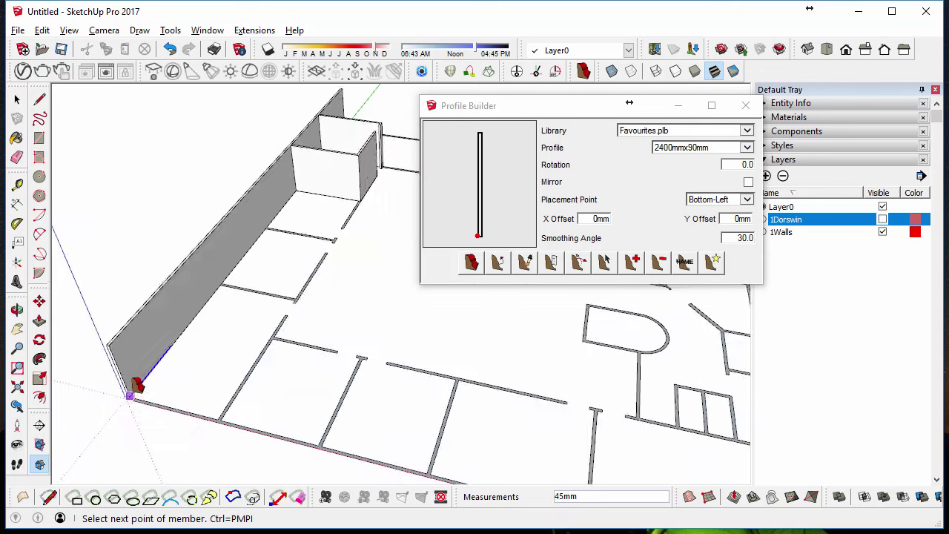
Build the outer wall along the red-axis side, the adjoining side wall up to the cubicle block and the cross wall there
middle_click_drag(321, 388, 230, 367)
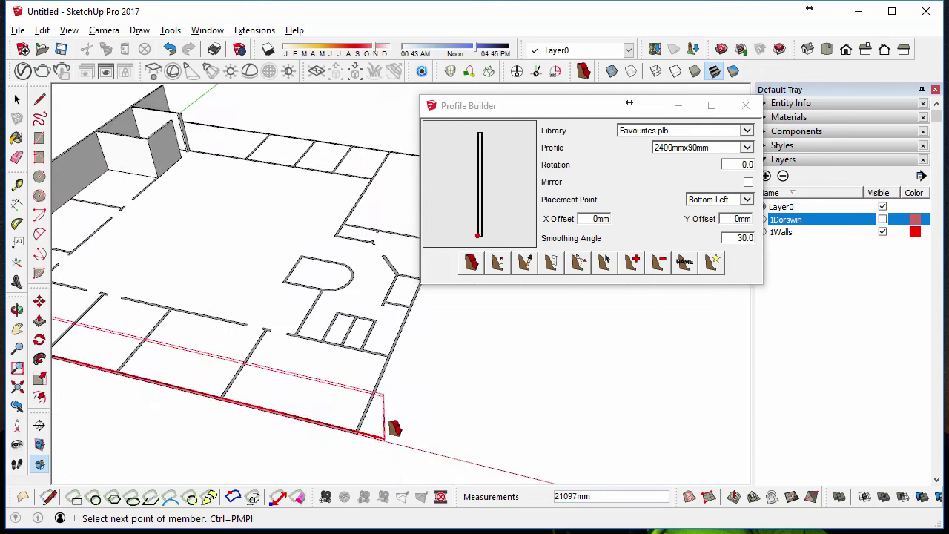
scroll(356, 428, "up", 2)
middle_click_drag(353, 426, 346, 395)
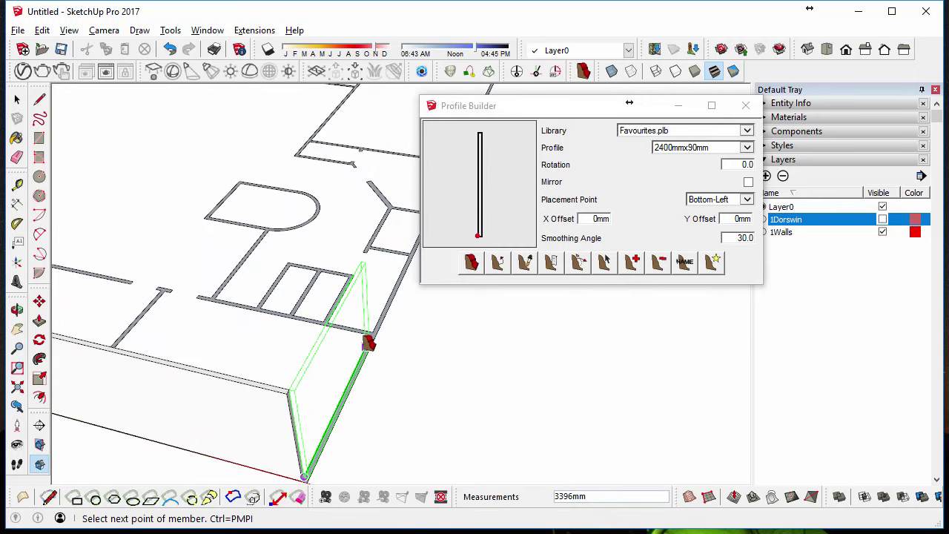
left_click(370, 335)
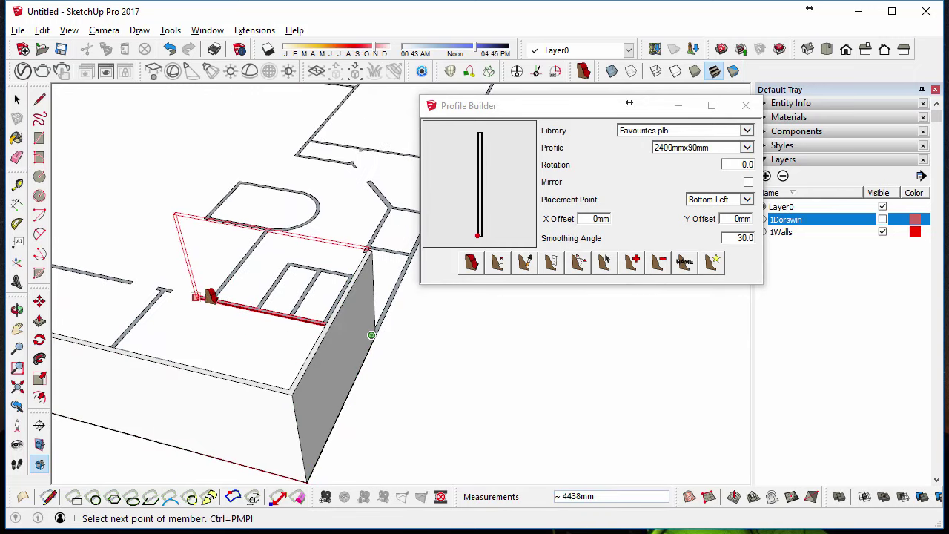
key("Escape")
scroll(347, 328, "down", 4)
key("space")
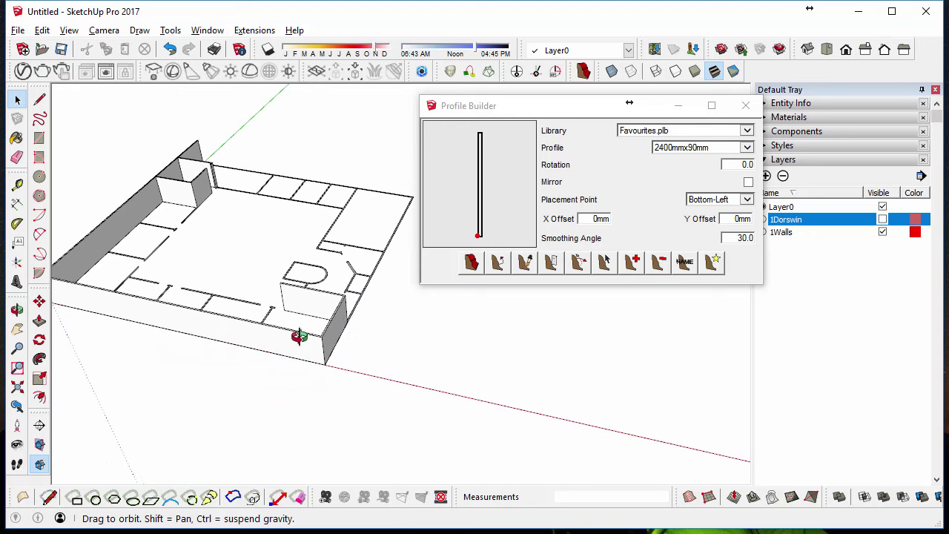
Delete all the walls built with the profile, keeping the flat floor plan, and close Profile Builder
middle_click_drag(300, 335, 310, 219)
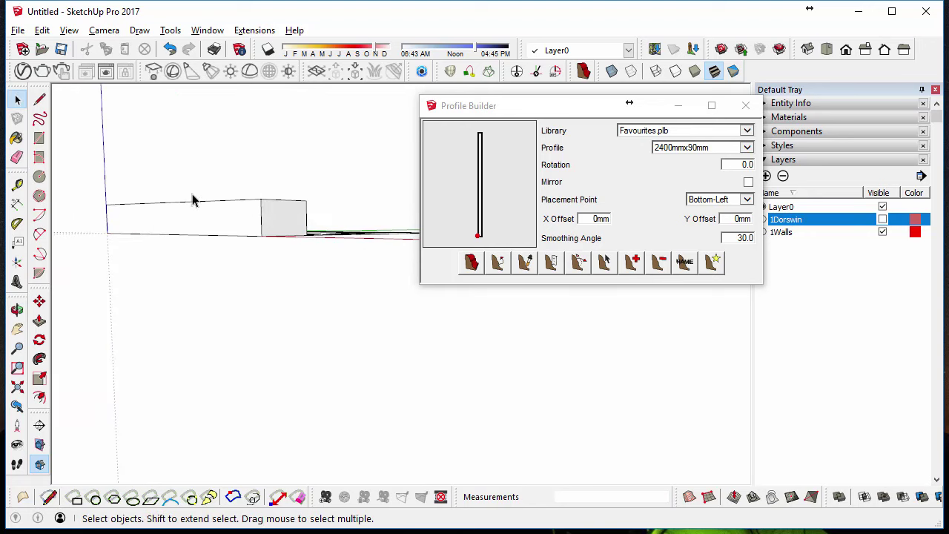
key("ctrl+a")
left_click(145, 49)
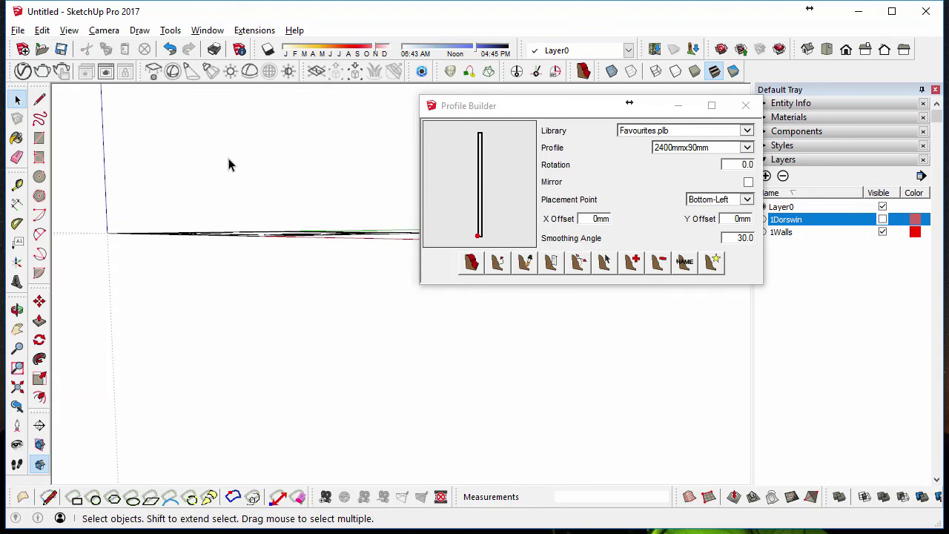
middle_click_drag(229, 163, 269, 364)
left_click(745, 105)
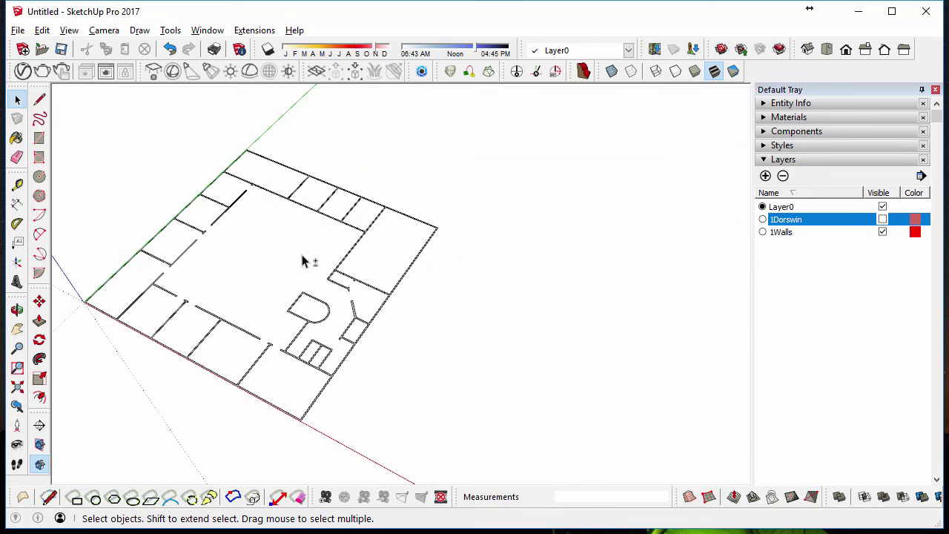
Open the floor plan's wall group for editing and select its connected flat wall face
middle_click_drag(304, 258, 425, 214)
scroll(433, 315, "up", 3)
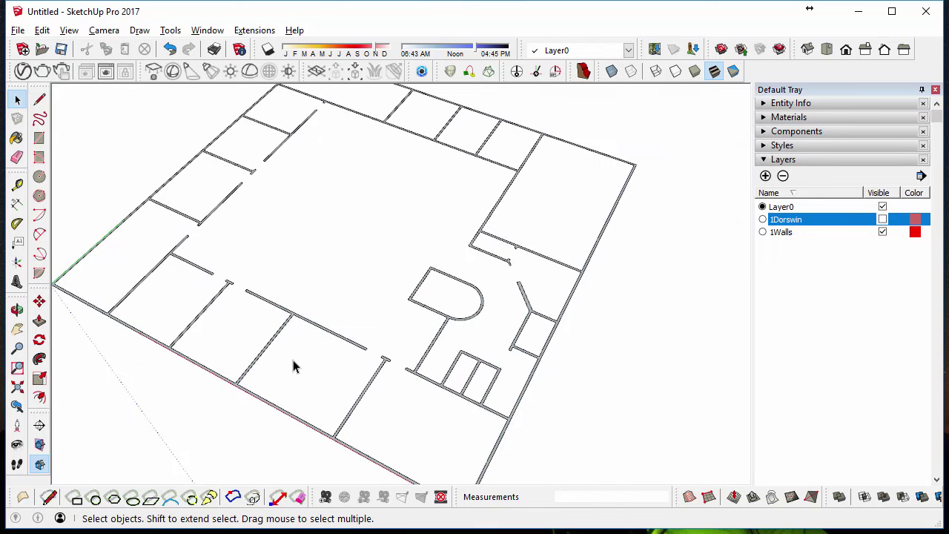
scroll(278, 345, "up", 5)
scroll(383, 277, "down", 3)
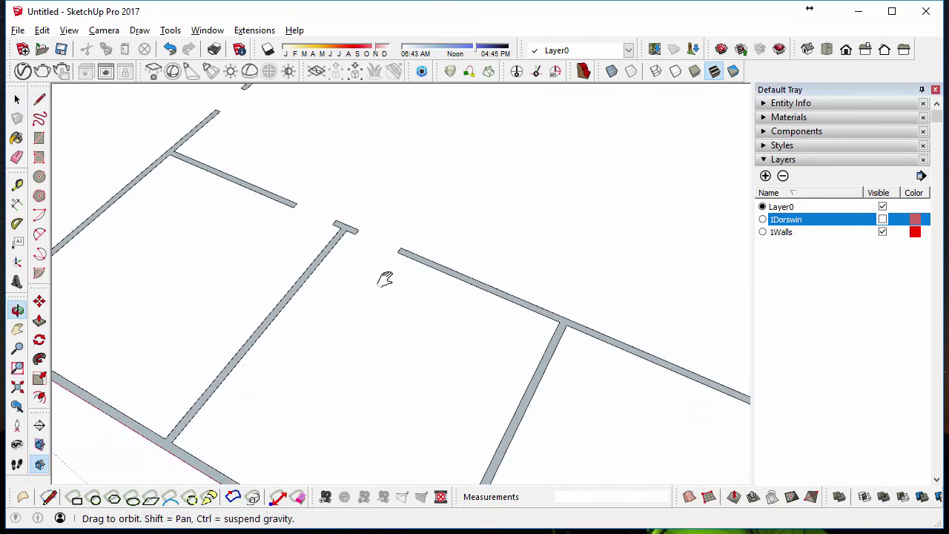
middle_click_drag(383, 277, 446, 311)
scroll(315, 267, "up", 2)
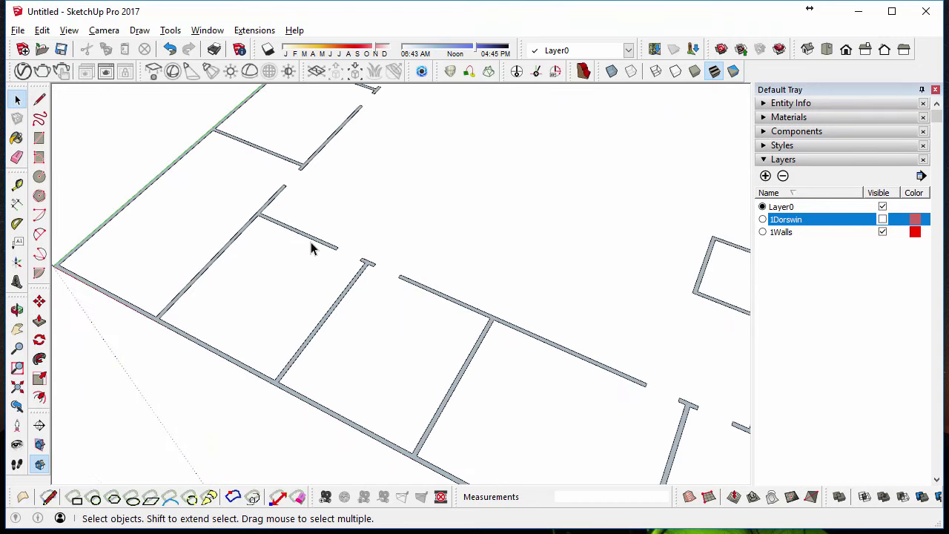
scroll(171, 318, "up", 4)
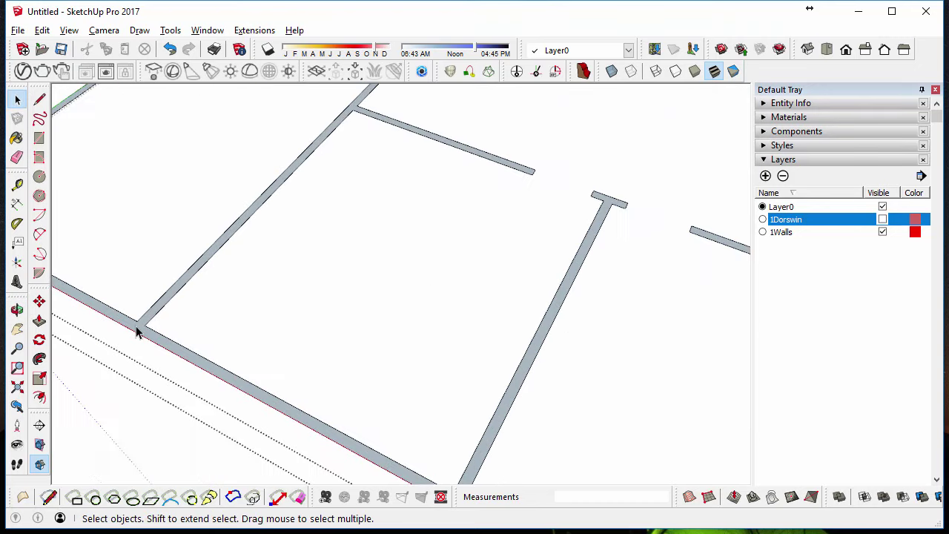
scroll(140, 333, "down", 5)
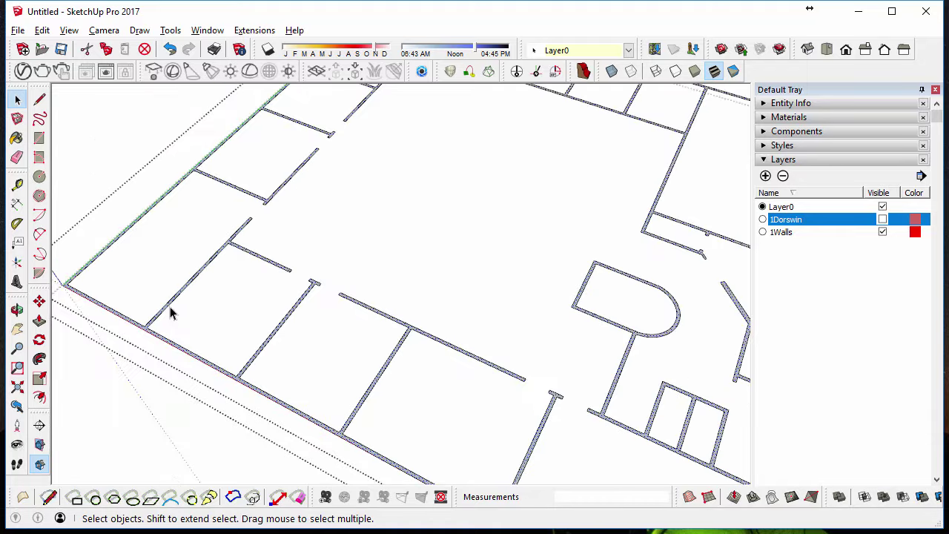
middle_click_drag(170, 311, 257, 233)
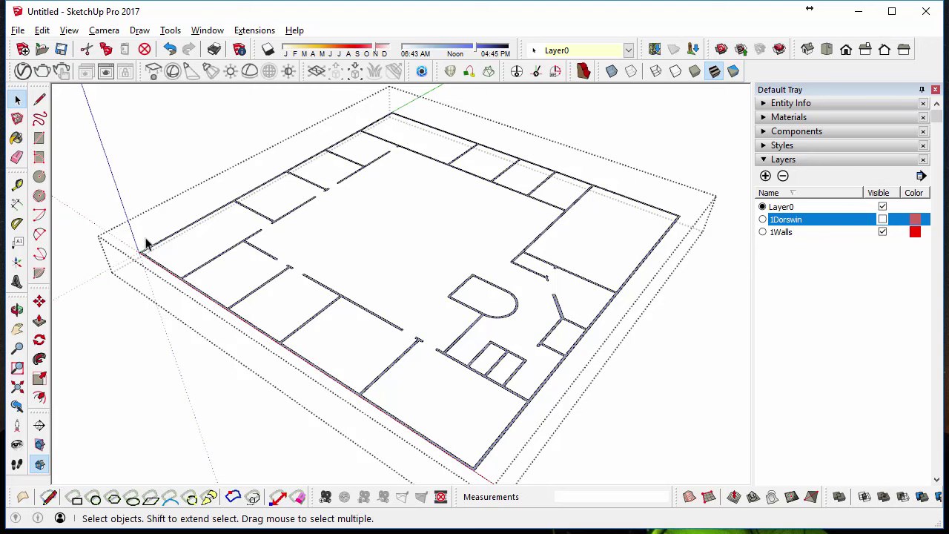
Extrude the flat wall face of the whole floor plan upward by 2700 mm
left_click(40, 320)
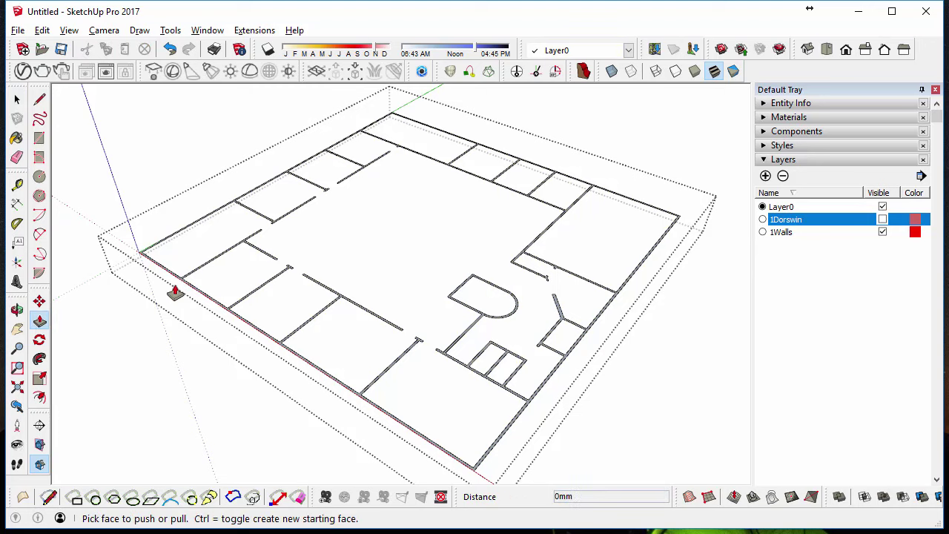
scroll(175, 290, "up", 4)
left_click_drag(186, 276, 180, 206)
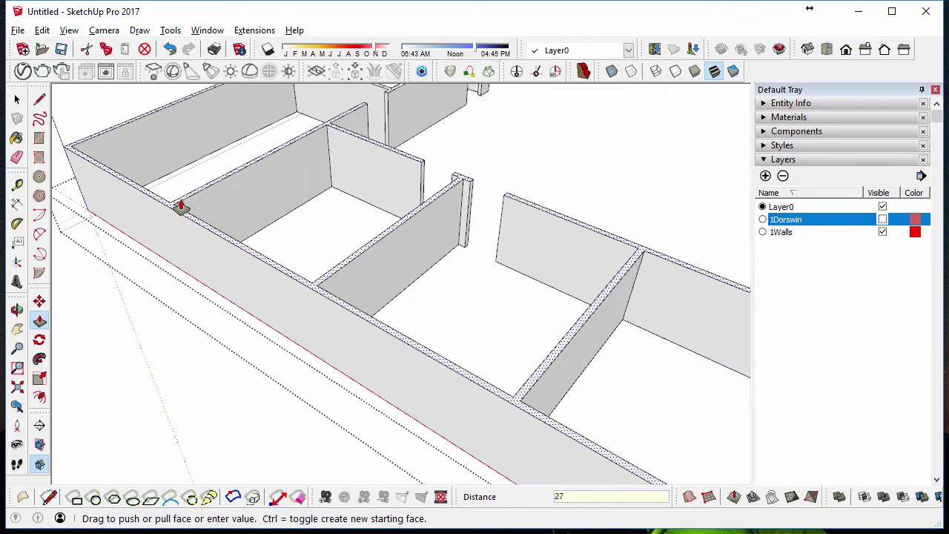
key("Return")
scroll(180, 205, "down", 5)
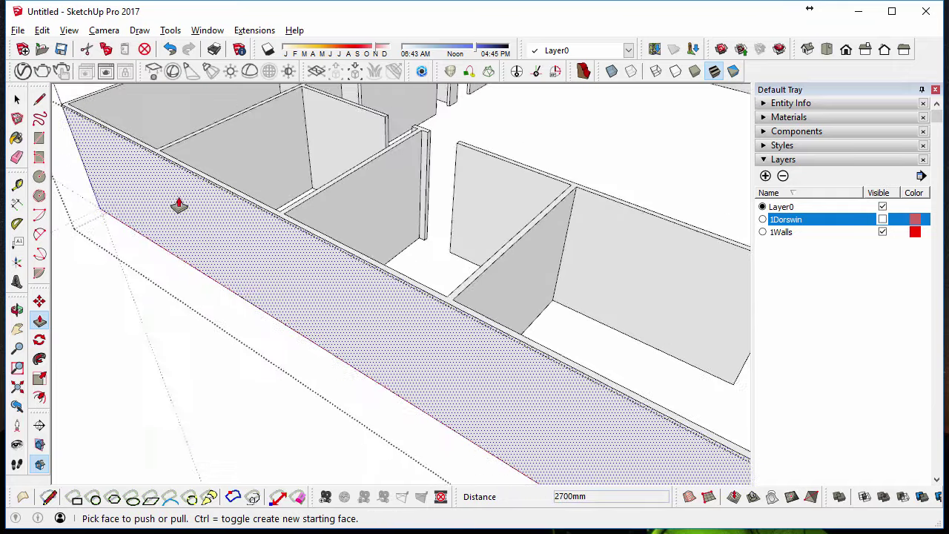
middle_click_drag(259, 260, 199, 225)
key("space")
Select the short top edges at the wall ends and T-shaped nib beside the first room door openings
middle_click_drag(324, 239, 363, 256)
scroll(374, 257, "up", 5)
scroll(449, 318, "up", 5)
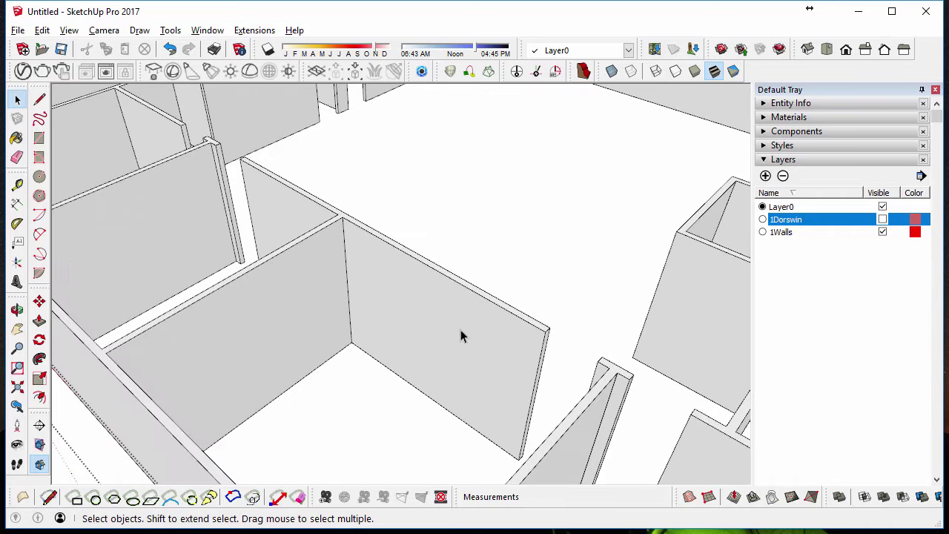
mouse_move(462, 333)
middle_mouse_down()
mouse_move(430, 316)
mouse_move(482, 361)
mouse_move(474, 333)
middle_mouse_up()
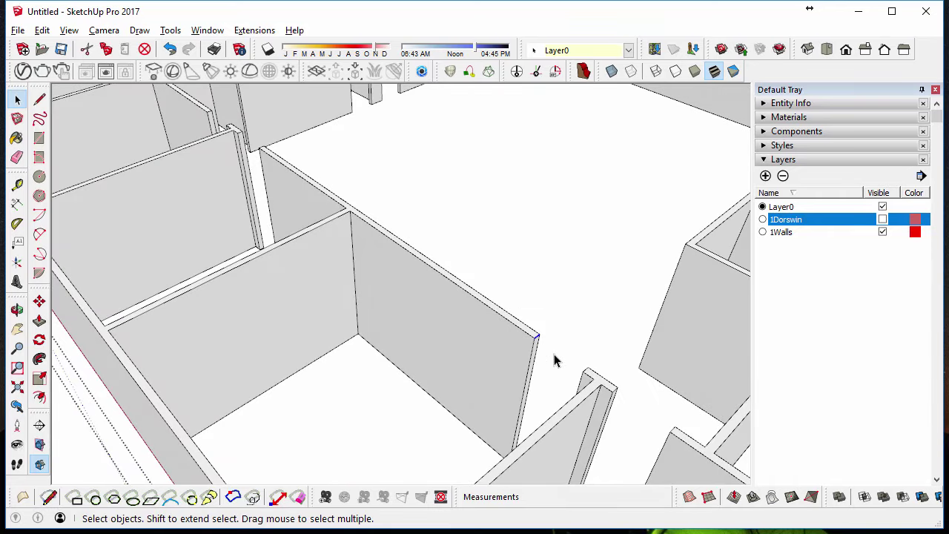
middle_click_drag(370, 245, 599, 371)
scroll(454, 269, "up", 5)
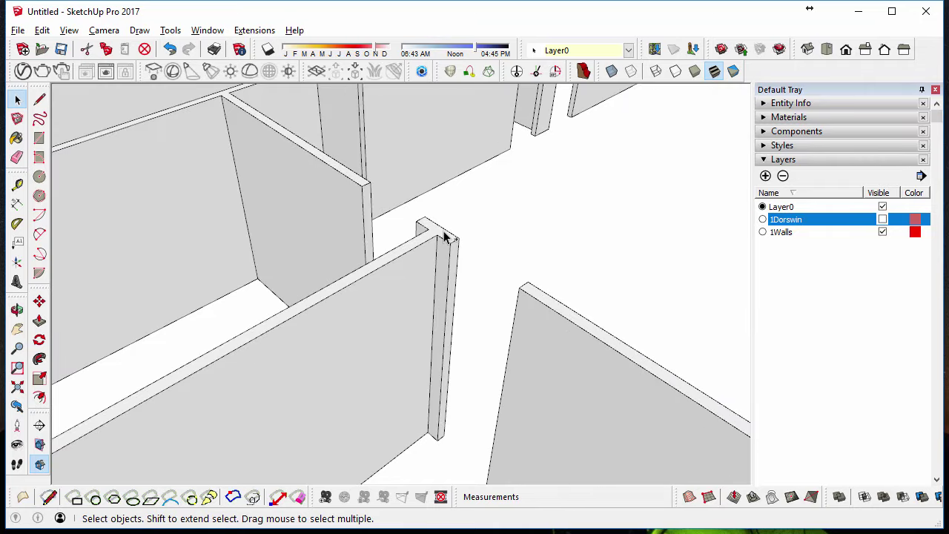
middle_click_drag(348, 235, 392, 256)
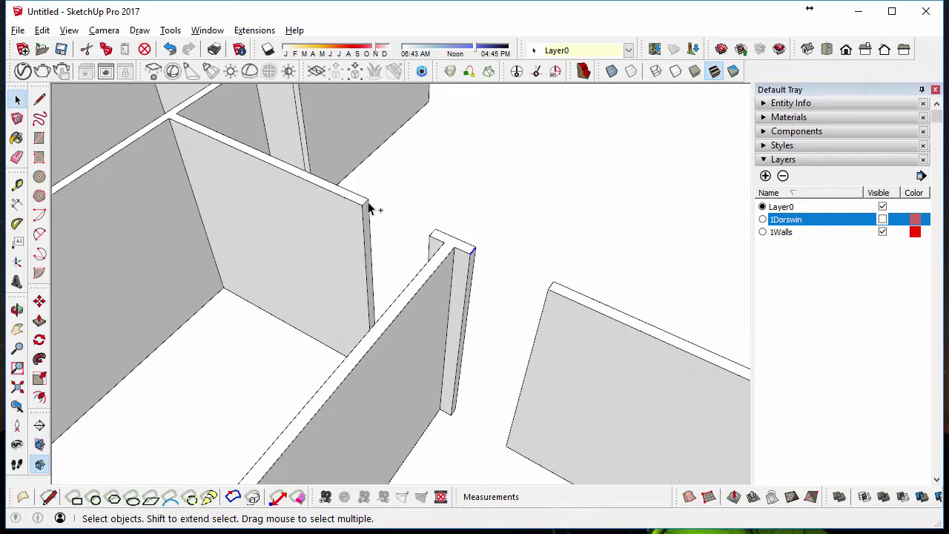
middle_click_drag(280, 237, 332, 269)
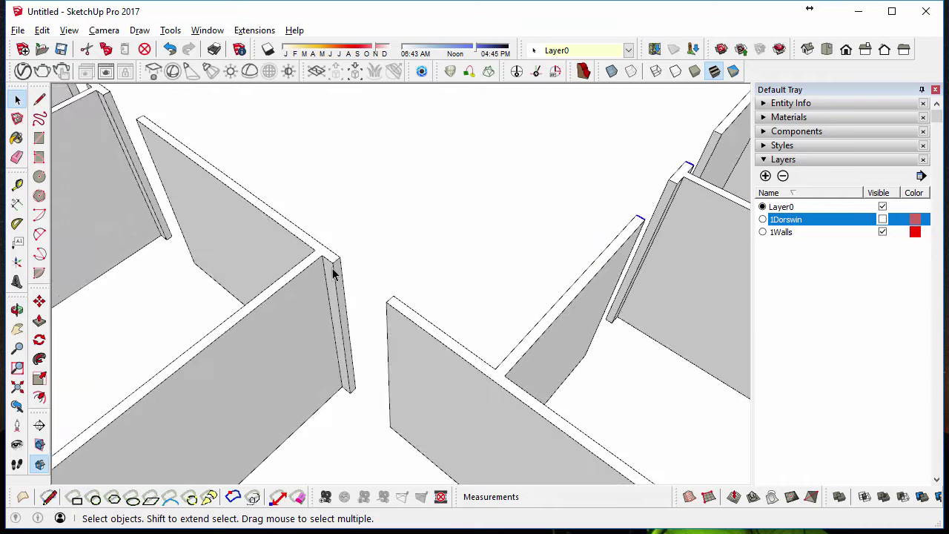
Add the short top end edges at the next door openings along the rooms to the selection
scroll(333, 251, "up", 3)
middle_click_drag(161, 220, 406, 249)
scroll(356, 233, "up", 2)
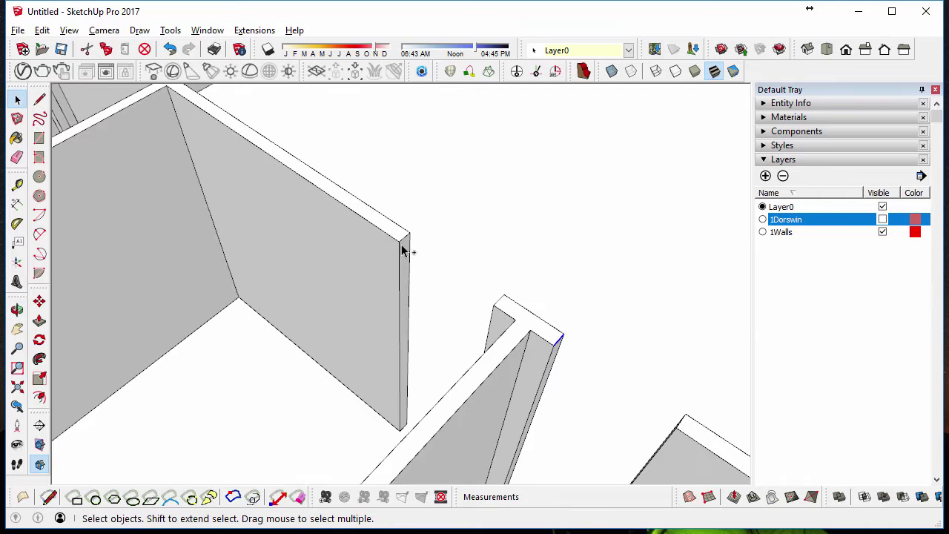
scroll(408, 240, "up", 2)
scroll(305, 247, "down", 4)
scroll(311, 212, "up", 4)
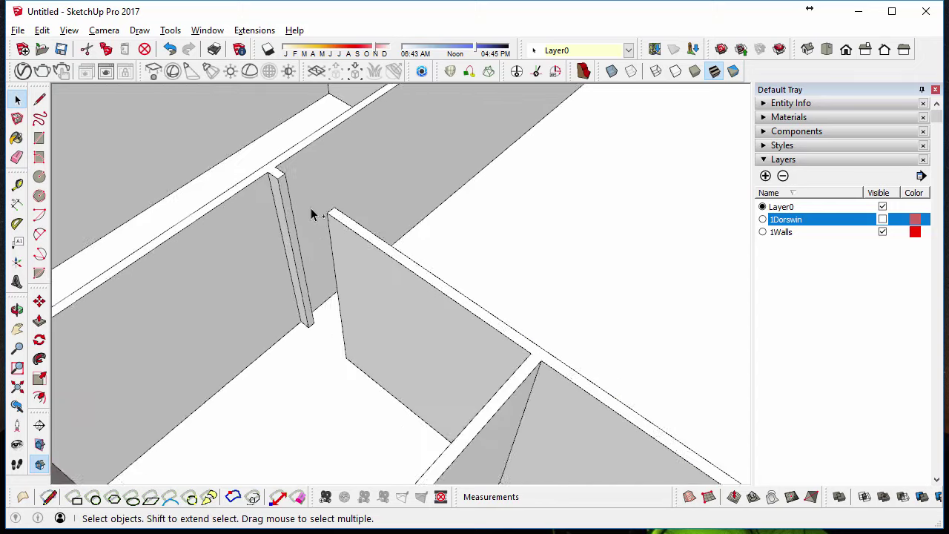
mouse_move(730, 282)
middle_mouse_down("shift")
mouse_move(625, 320)
mouse_move(378, 195)
middle_mouse_up("shift")
scroll(377, 195, "up", 3)
middle_click_drag(352, 140, 327, 185)
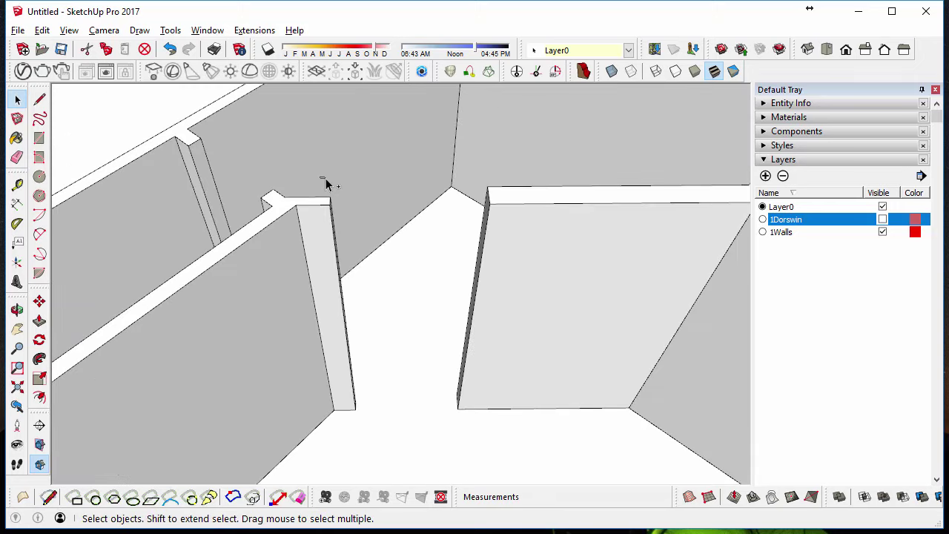
Extend the selection with the top end edges at the remaining door openings, including those near the cubicle block
middle_click_drag(305, 351, 308, 151, "shift")
scroll(308, 151, "down", 3)
middle_click_drag(530, 360, 141, 255, "shift")
mouse_move(525, 265)
middle_mouse_down("shift")
mouse_move(339, 415)
mouse_move(267, 176)
middle_mouse_up("shift")
scroll(326, 148, "up", 2)
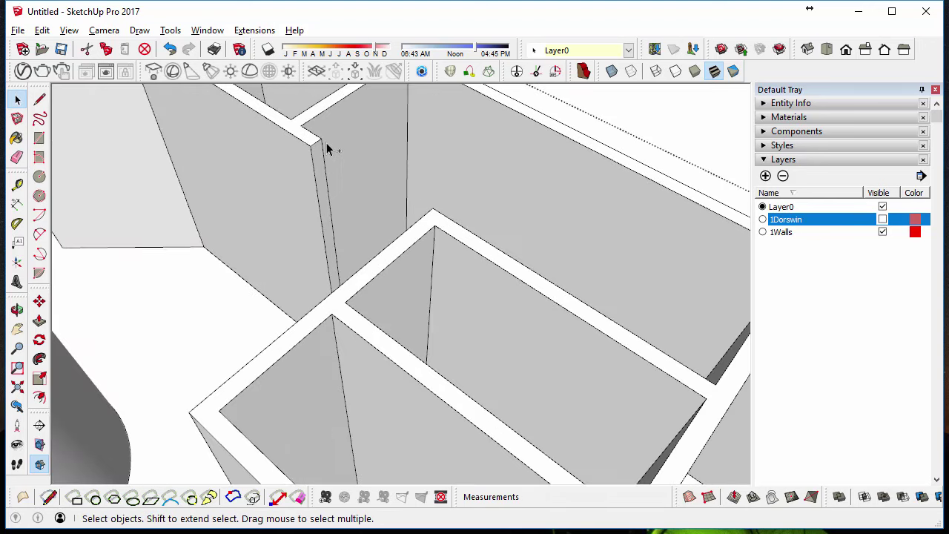
scroll(319, 148, "down", 5)
mouse_move(398, 240)
middle_mouse_down()
mouse_move(461, 224)
mouse_move(478, 209)
middle_mouse_up()
scroll(483, 203, "up", 4)
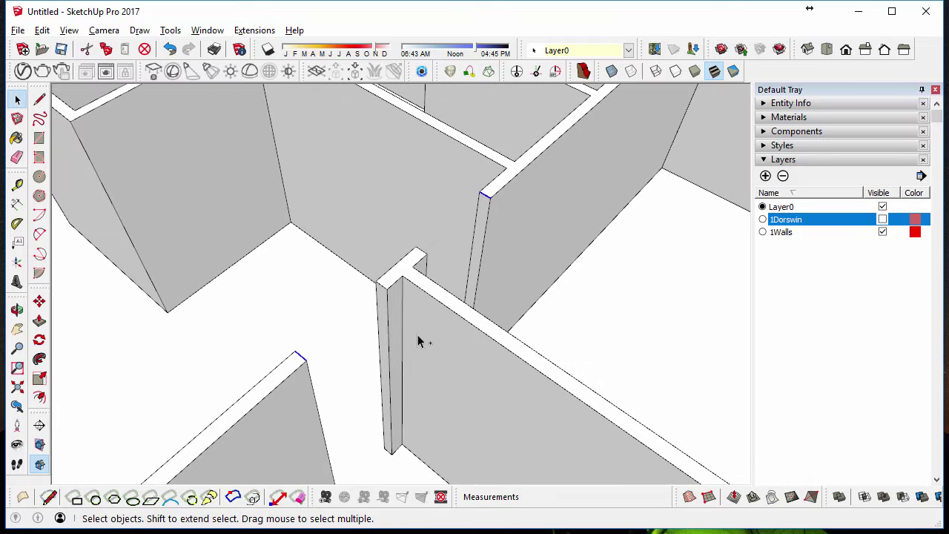
mouse_move(416, 331)
middle_mouse_down()
mouse_move(140, 311)
mouse_move(222, 341)
mouse_move(118, 286)
mouse_move(238, 292)
mouse_move(195, 303)
middle_mouse_up()
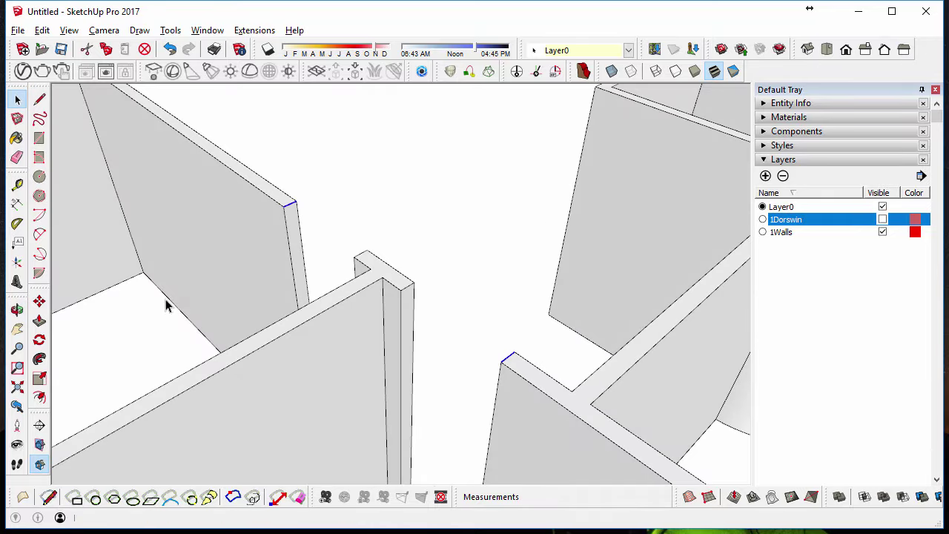
Copy all selected top edges 600 mm straight down the wall ends to mark the door heads
left_click(39, 301)
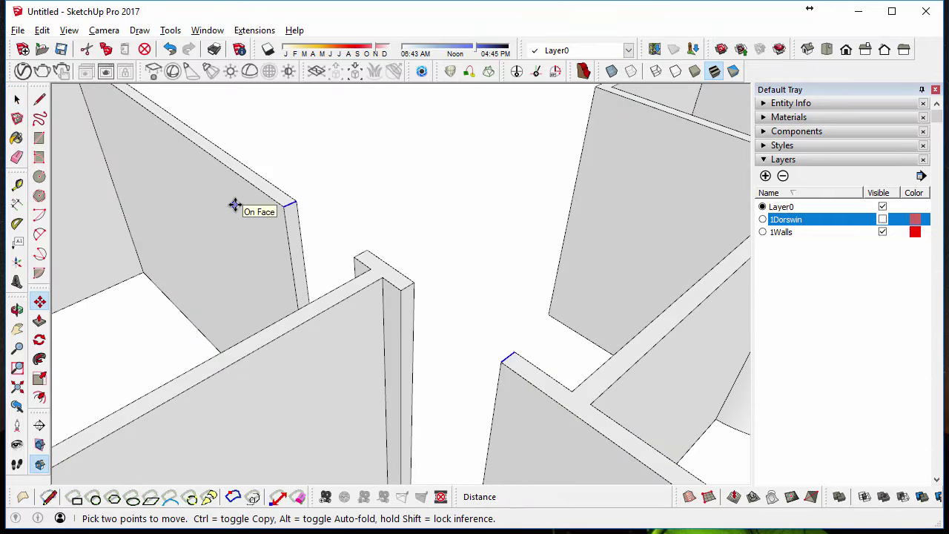
key("ctrl")
left_click(234, 205)
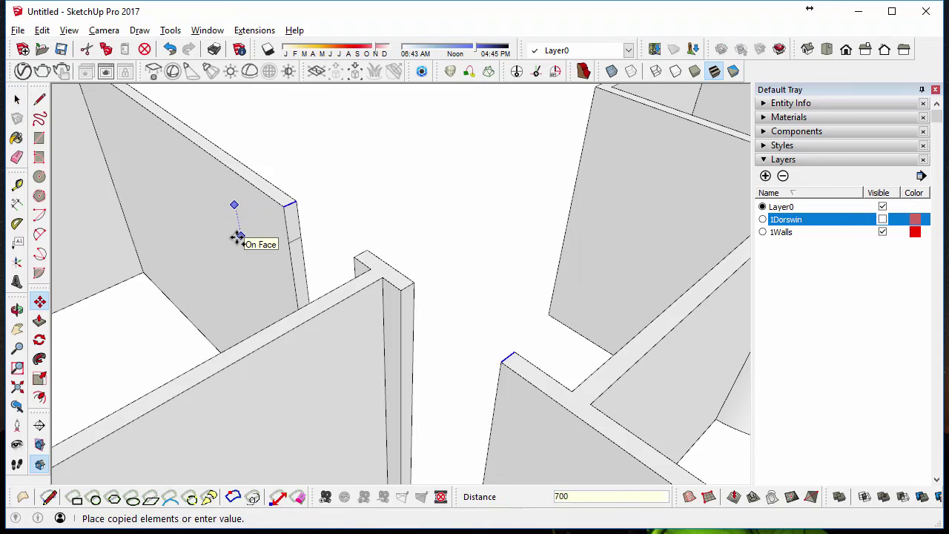
key("Return")
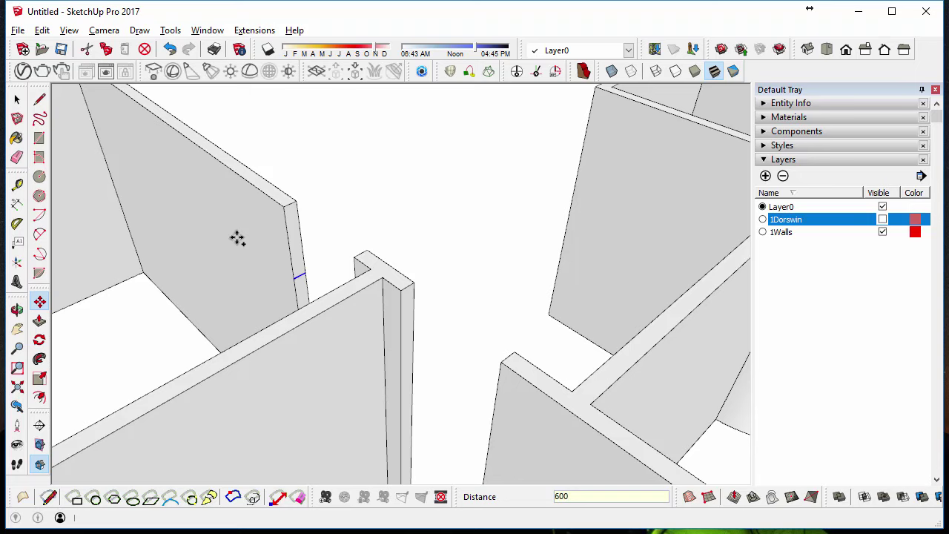
key("space")
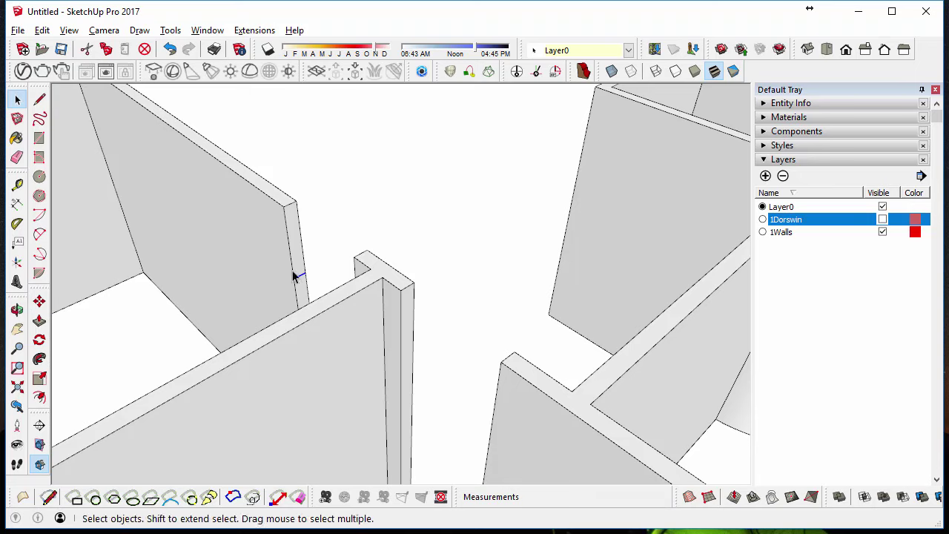
Push/Pull the upper part of the first wall end across its door opening to the nib, forming a lintel
left_click(39, 322)
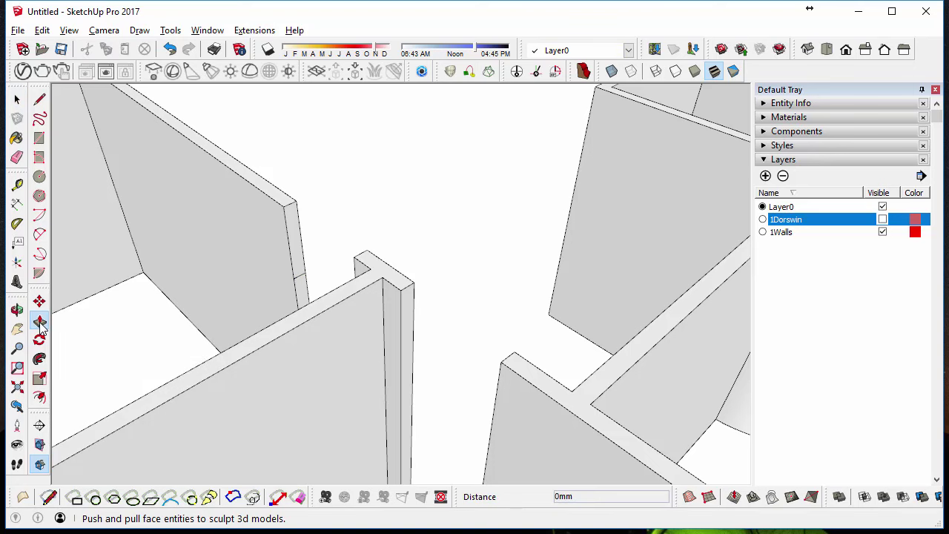
left_click_drag(292, 238, 366, 258)
middle_click_drag(463, 371, 456, 273)
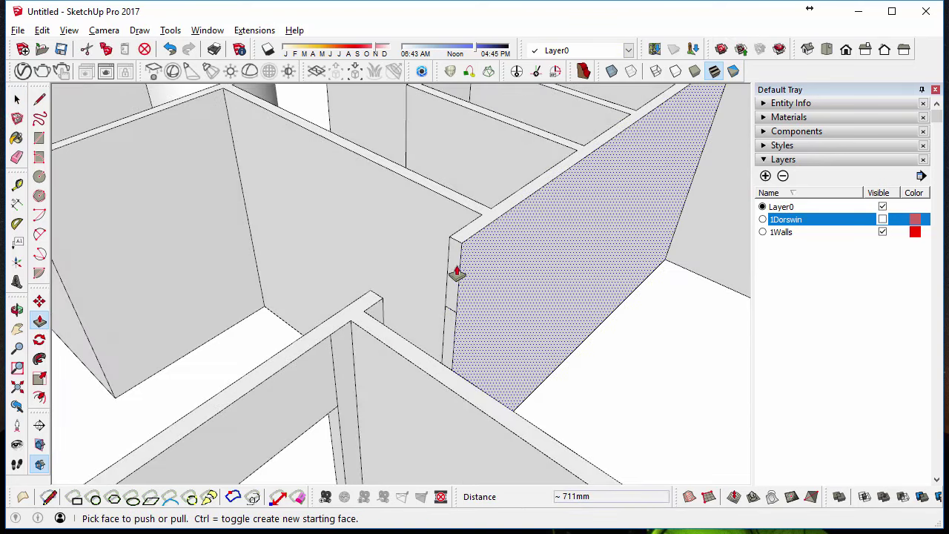
scroll(456, 272, "down", 6)
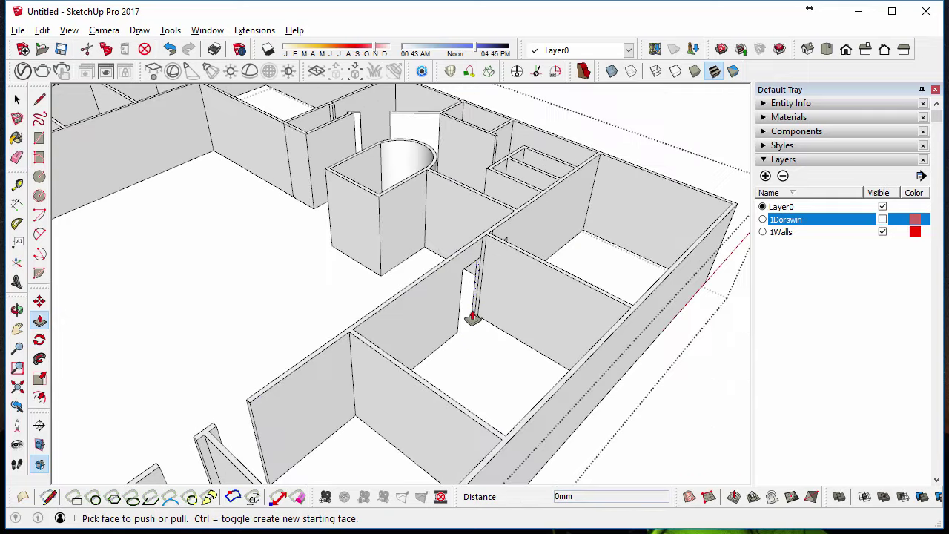
Extend the upper end faces across the next two door openings to the facing walls to form their lintels
middle_click_drag(470, 318, 123, 312)
scroll(127, 214, "up", 6)
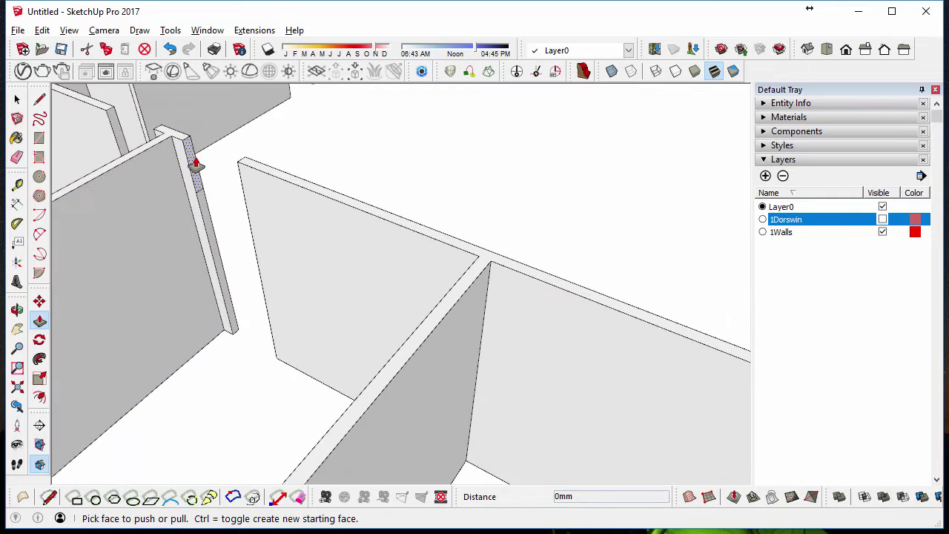
left_click_drag(195, 163, 237, 170)
middle_click_drag(527, 349, 283, 232)
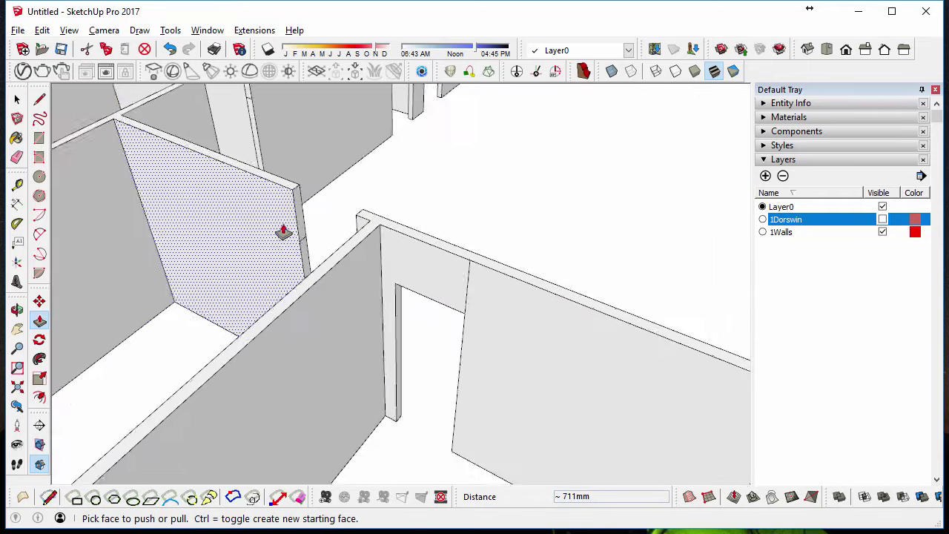
scroll(283, 232, "up", 1)
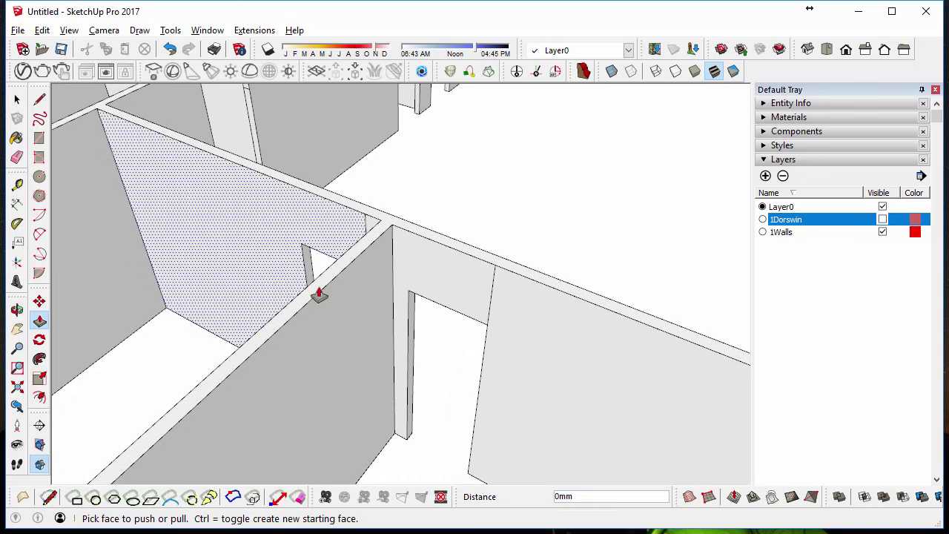
Bridge the following room door openings with lintels by extending their upper end faces to the facing walls
middle_click_drag(201, 206, 370, 292)
left_click_drag(318, 238, 356, 285)
middle_click_drag(231, 194, 325, 268)
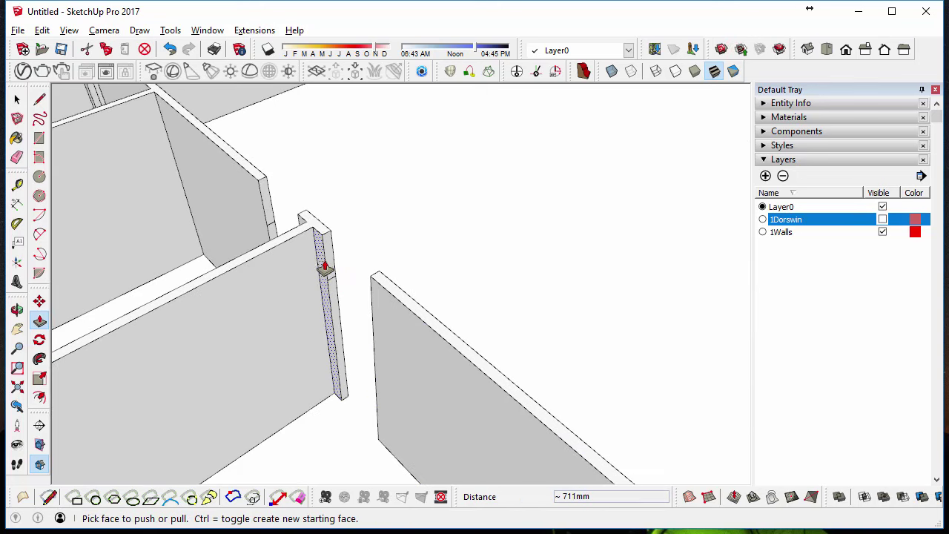
double_click(331, 267)
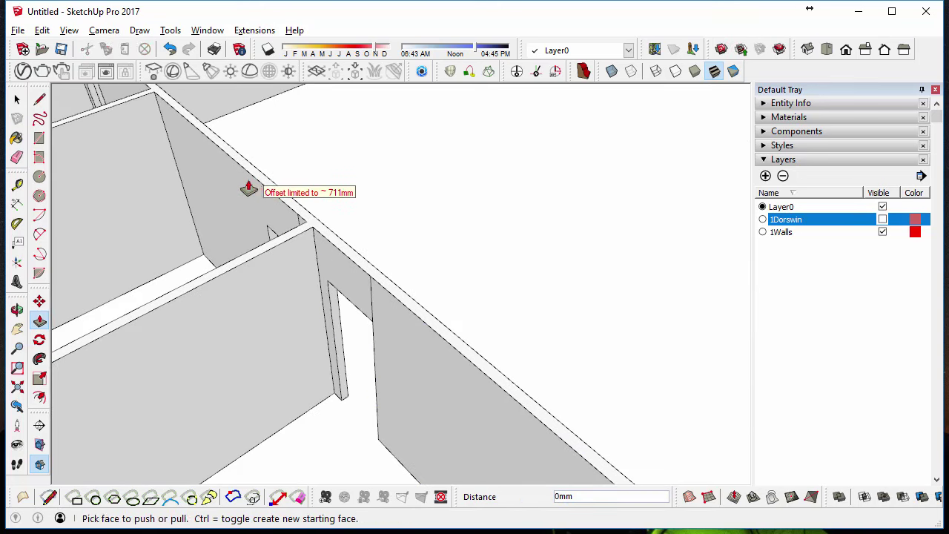
middle_click_drag(247, 186, 92, 247)
left_click(93, 247)
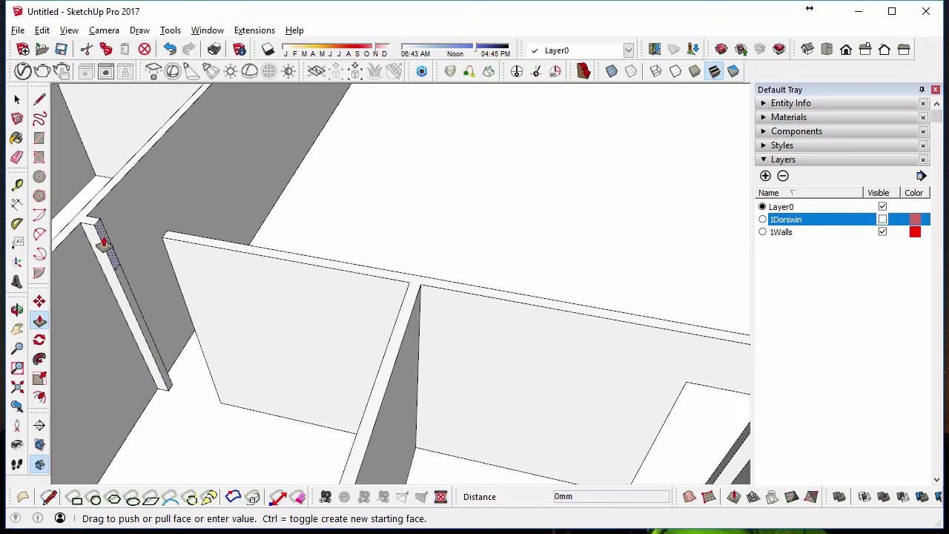
scroll(493, 318, "down", 3)
Extend the nib's upper end face across to the angled wall near the curved room to form that opening's lintel
middle_click_drag(494, 317, 184, 279)
scroll(327, 182, "up", 3)
scroll(327, 182, "up", 4)
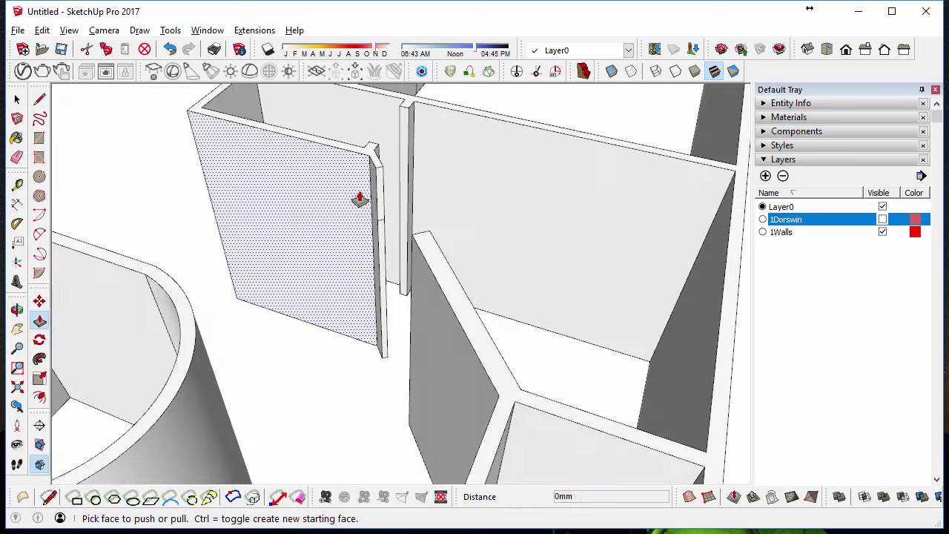
left_click(390, 190)
left_click(486, 266)
scroll(530, 170, "down", 5)
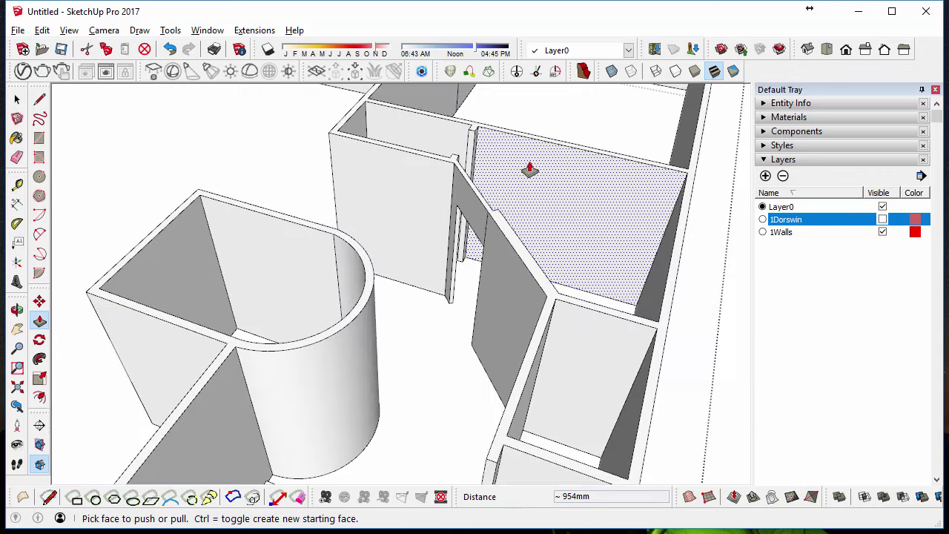
Extend the upper end face about 965 mm across the opening beside the small rooms near the curved room to form its lintel
scroll(295, 297, "up", 3)
mouse_move(497, 206)
middle_mouse_down("shift")
mouse_move(295, 296)
mouse_move(504, 303)
mouse_move(269, 296)
middle_mouse_up("shift")
scroll(544, 358, "up", 3)
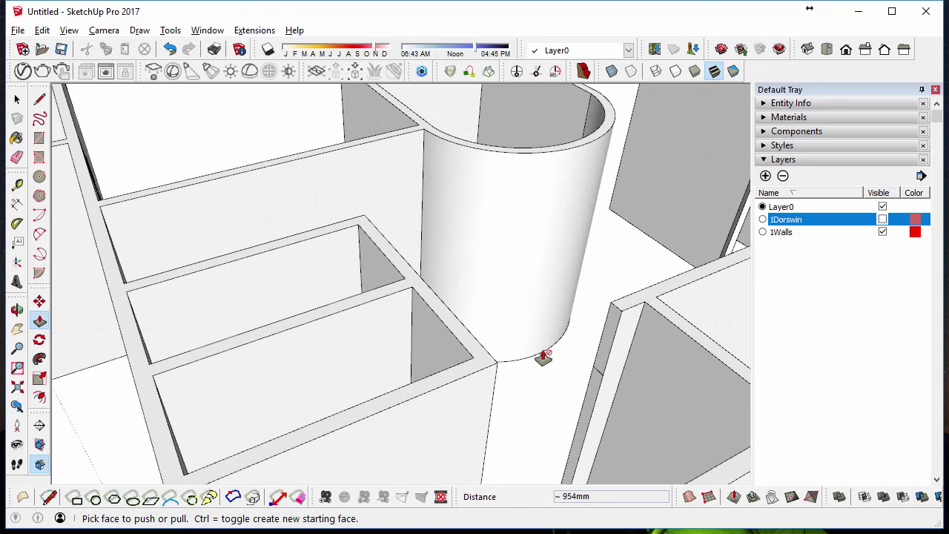
left_click(600, 347)
left_click(498, 377)
scroll(498, 377, "down", 2)
scroll(498, 377, "down", 2)
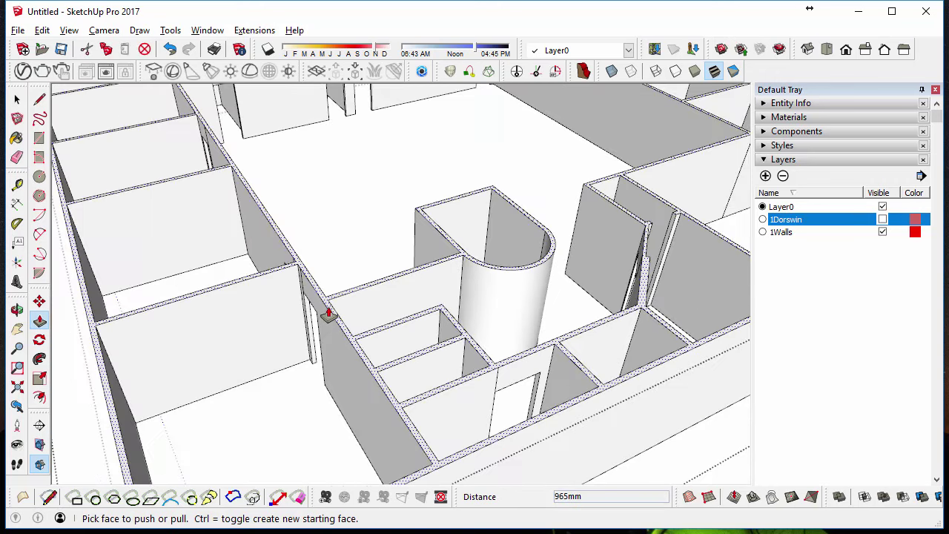
Erase leftover vertical seam edges where the first lintels meet the room walls and turn on X-ray display
middle_click_drag(329, 313, 530, 296)
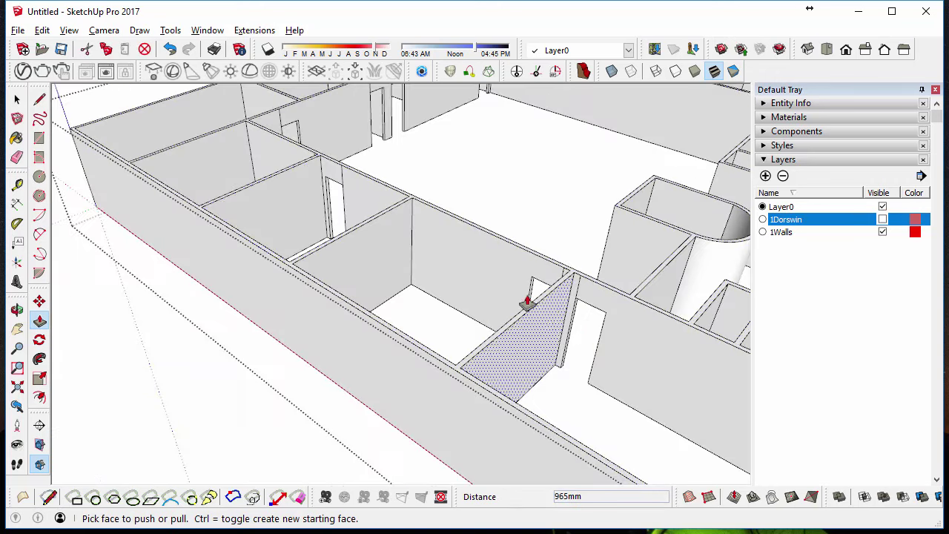
left_click(17, 157)
scroll(414, 178, "up", 3)
mouse_move(413, 178)
middle_mouse_down()
mouse_move(568, 332)
mouse_move(541, 319)
middle_mouse_up()
scroll(593, 341, "down", 2)
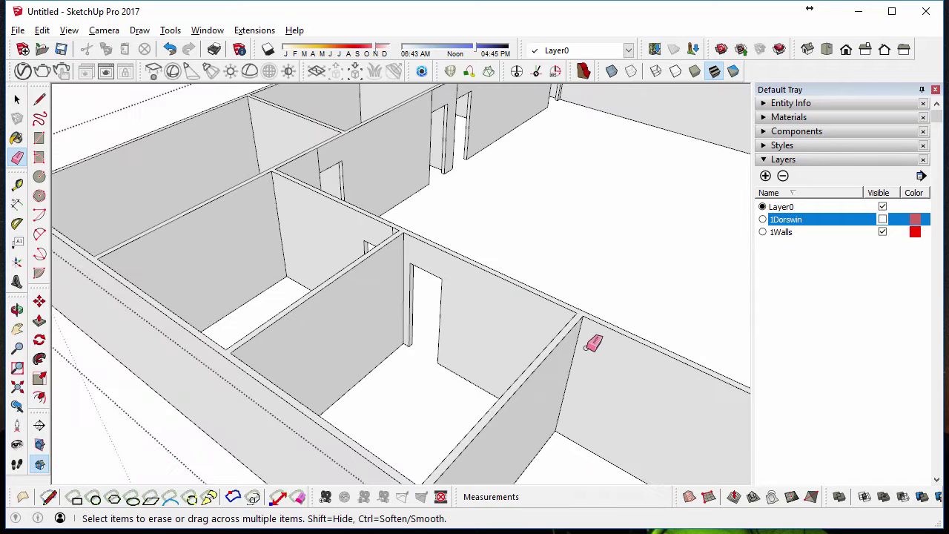
middle_click_drag(593, 341, 557, 387)
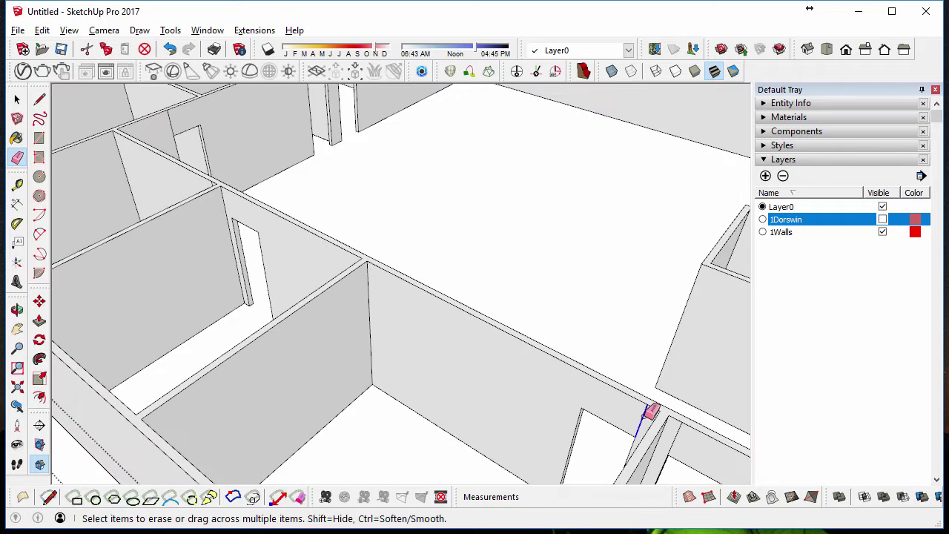
middle_click_drag(650, 412, 564, 362)
left_click(611, 71)
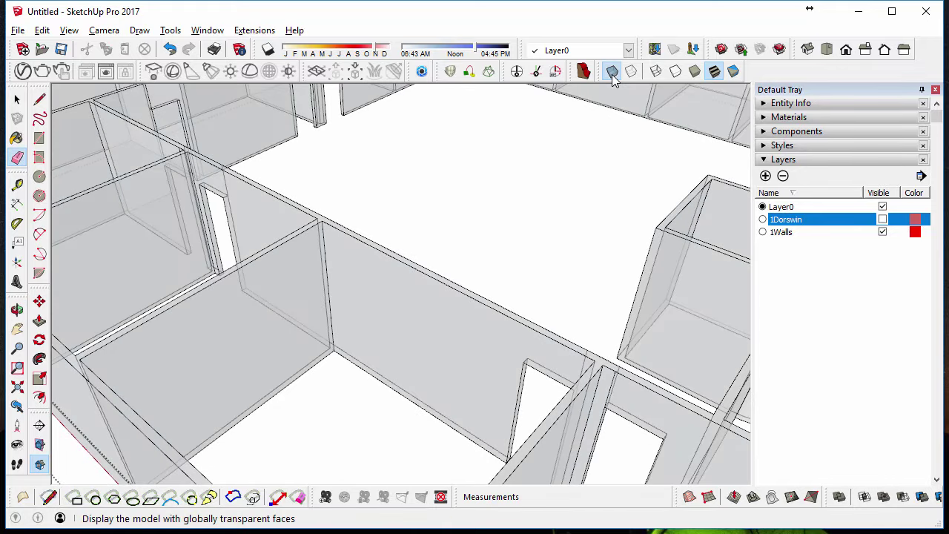
scroll(593, 360, "up", 1)
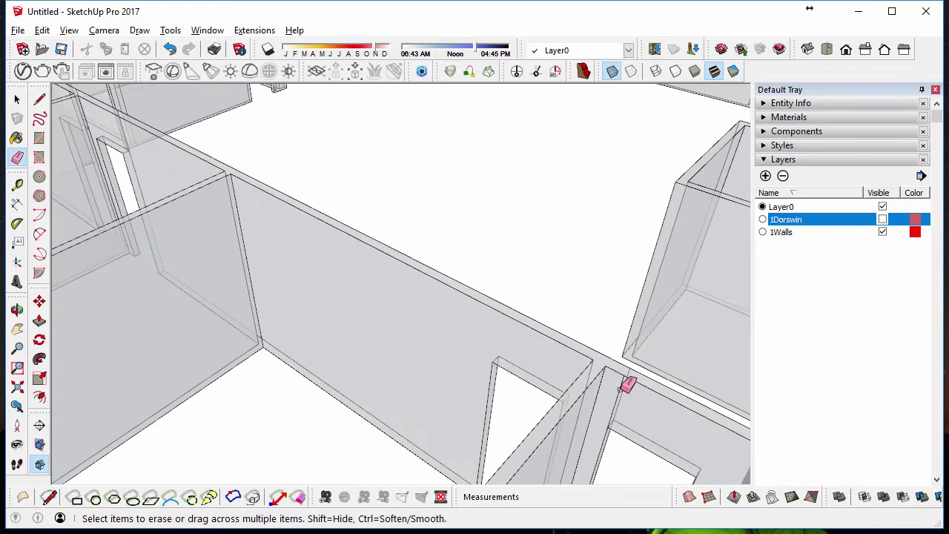
Erase the vertical seam edges beside the next room door openings along the central hall wall up to its corner
scroll(324, 240, "down", 3)
middle_click_drag(323, 239, 535, 315)
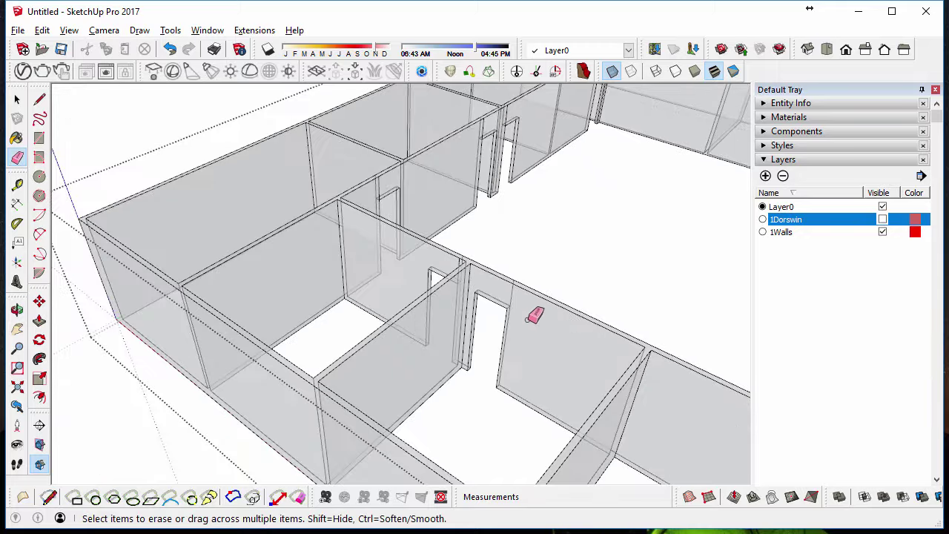
scroll(535, 315, "up", 2)
middle_click_drag(511, 272, 561, 288)
scroll(516, 259, "up", 2)
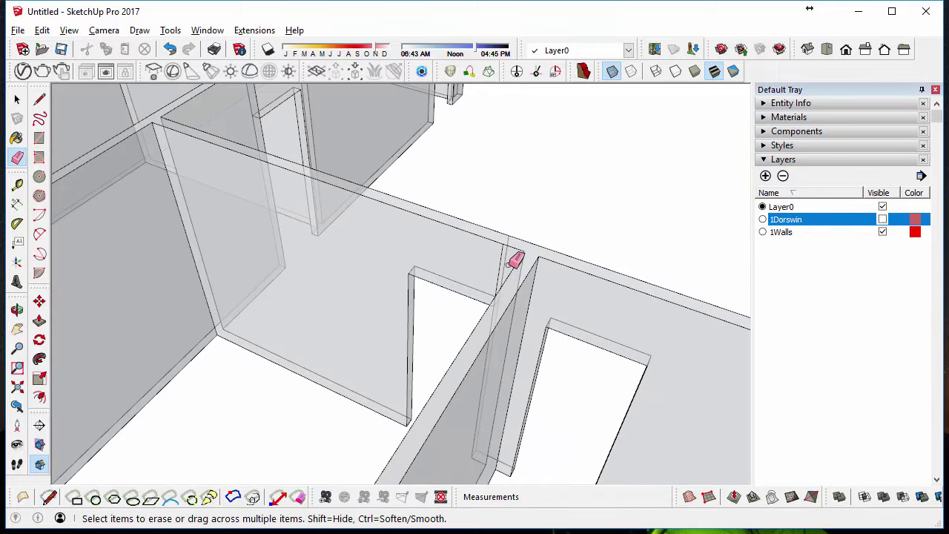
middle_click_drag(499, 254, 771, 303)
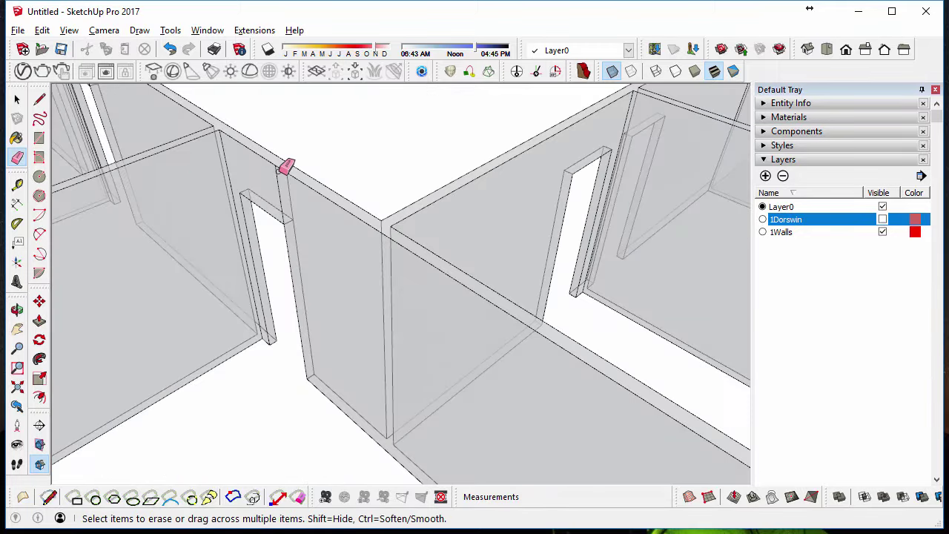
Erase the remaining lintel seam edges above the door openings in the adjoining central hall wall
middle_click_drag(206, 149, 361, 182)
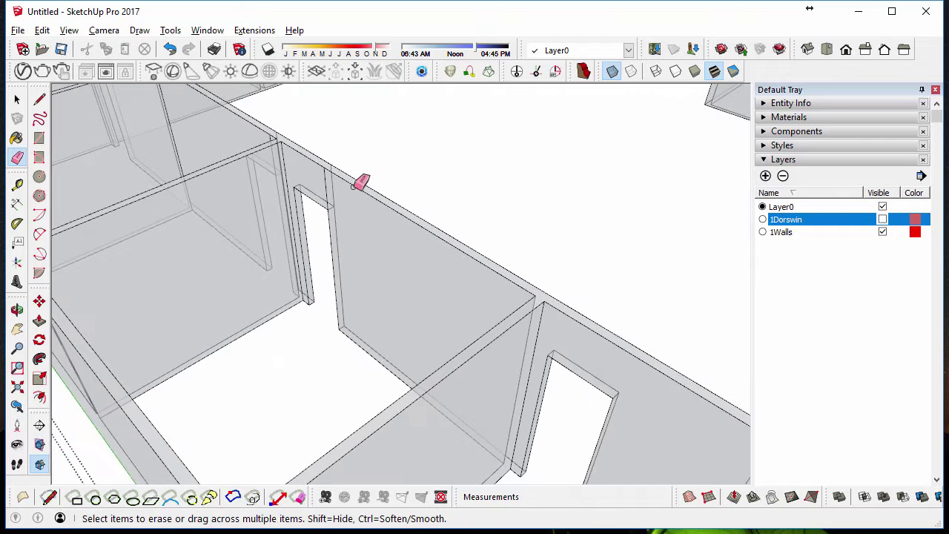
middle_click_drag(265, 163, 380, 230)
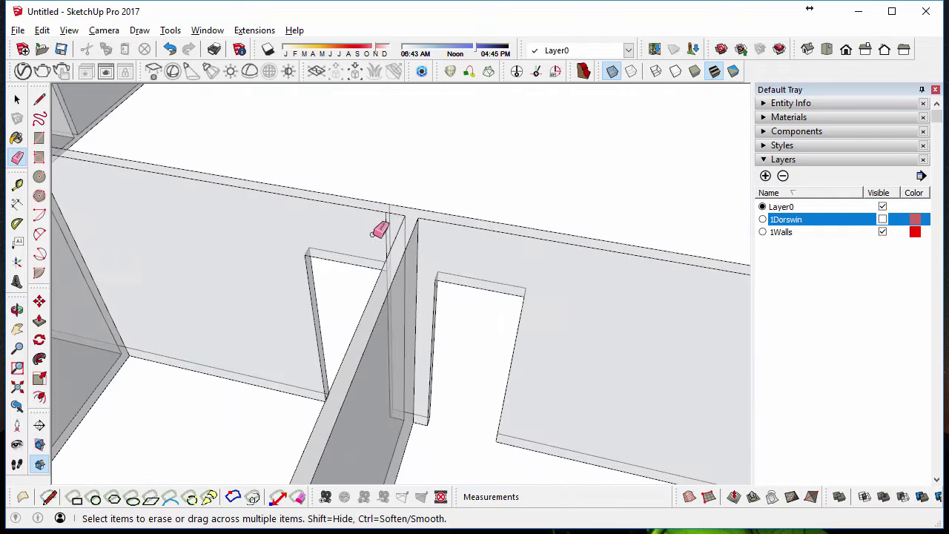
mouse_move(393, 225)
left_mouse_down()
mouse_move(384, 225)
mouse_move(392, 222)
left_mouse_up()
mouse_move(392, 222)
middle_mouse_down()
mouse_move(495, 250)
mouse_move(334, 220)
mouse_move(682, 250)
mouse_move(561, 260)
mouse_move(364, 233)
middle_mouse_up()
left_click_drag(364, 233, 393, 203)
scroll(393, 203, "up", 3)
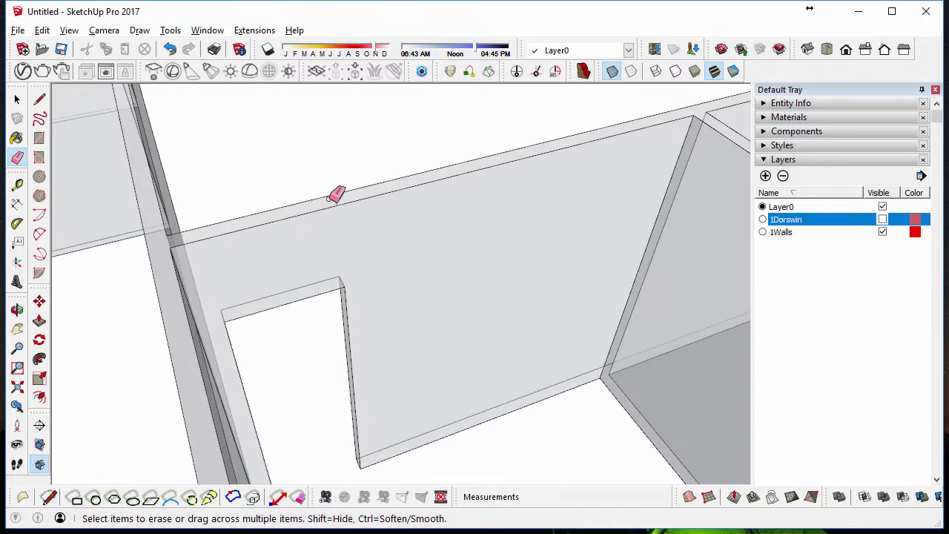
Erase the lintel seam edges above the door opening in the angled wall near the curved room
scroll(349, 333, "down", 8)
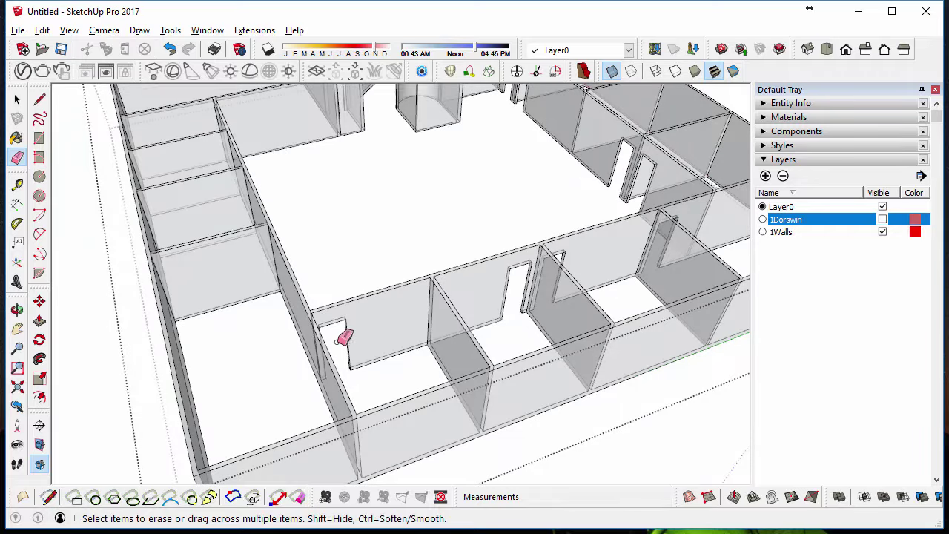
mouse_move(333, 247)
middle_mouse_down()
mouse_move(175, 476)
mouse_move(417, 154)
middle_mouse_up()
scroll(418, 154, "up", 8)
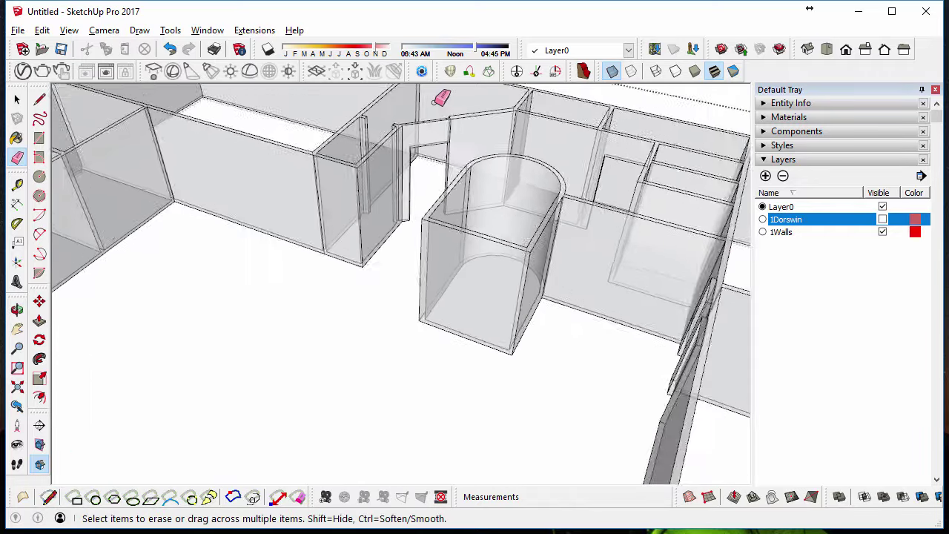
left_click_drag(470, 138, 471, 130)
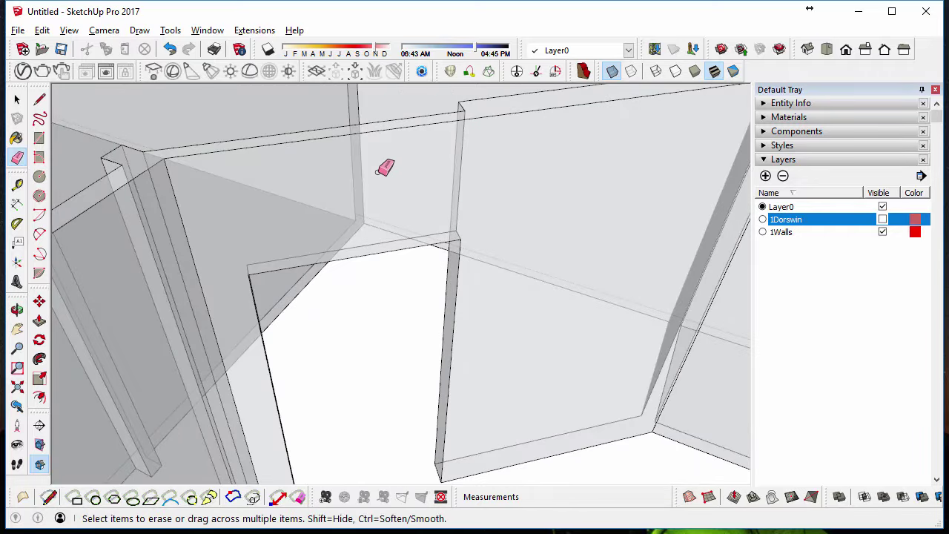
mouse_move(387, 163)
middle_mouse_down()
mouse_move(737, 190)
mouse_move(892, 160)
middle_mouse_up()
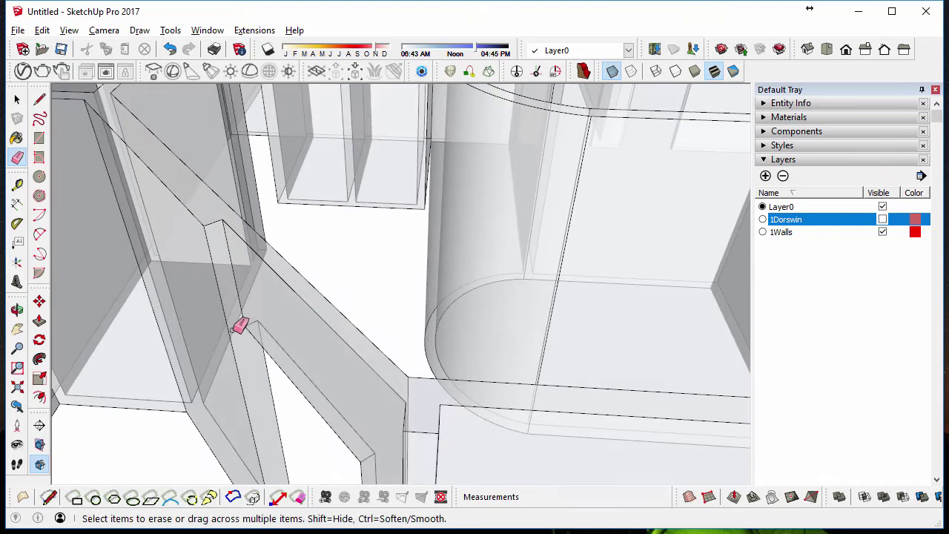
Clean the seam edges from the lintel beside the small rooms and turn off X-ray display
left_click(611, 71)
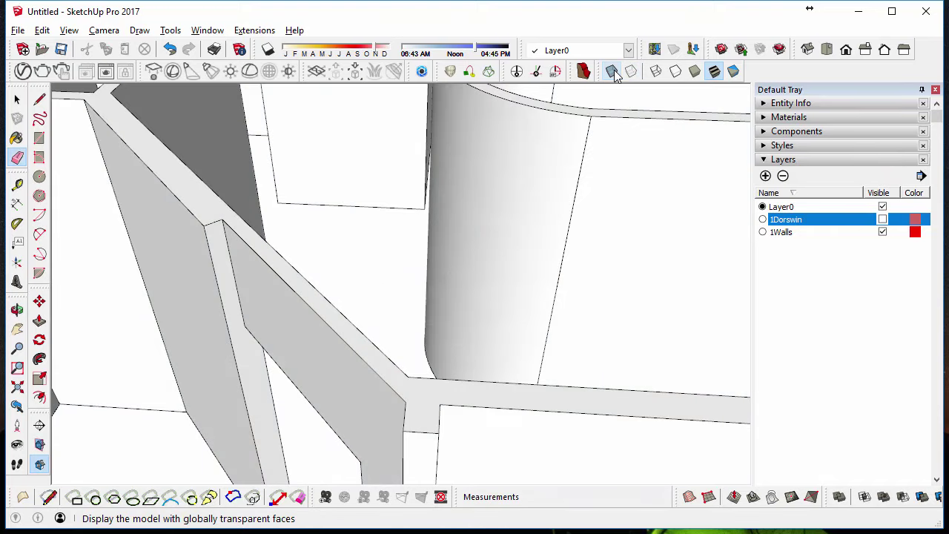
left_click(613, 72)
mouse_move(186, 170)
middle_mouse_down()
mouse_move(148, 435)
mouse_move(369, 215)
mouse_move(338, 212)
mouse_move(546, 301)
mouse_move(344, 348)
mouse_move(630, 307)
mouse_move(627, 375)
mouse_move(502, 313)
middle_mouse_up()
scroll(373, 220, "up", 3)
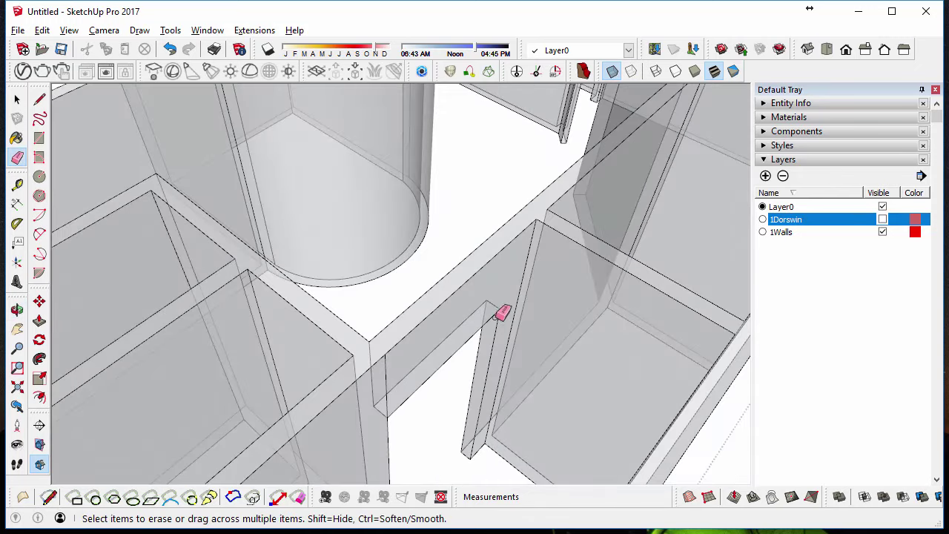
left_click(612, 71)
scroll(410, 358, "down", 5)
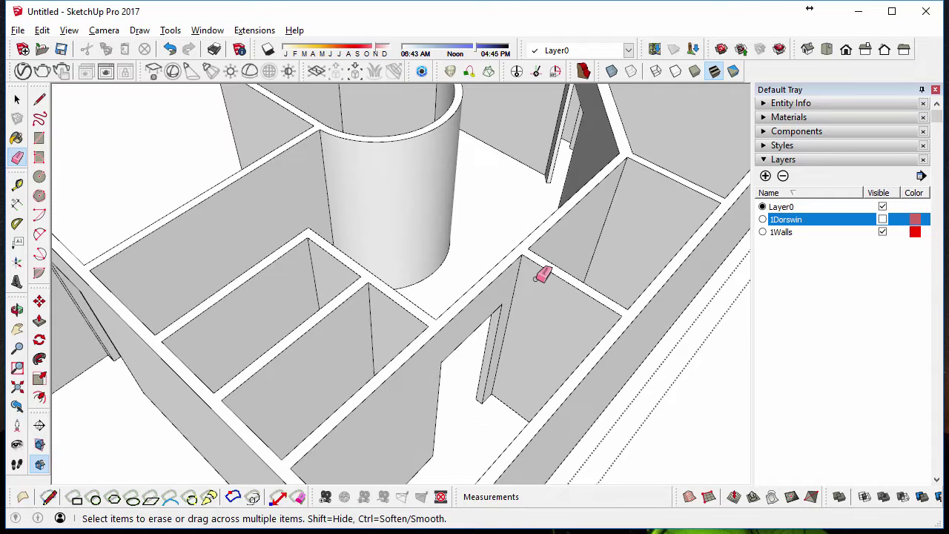
Erase the vertical seam edge on the outer face of the short hall wall facing the curved room
middle_click_drag(314, 292, 275, 303)
middle_click_drag(387, 312, 406, 256)
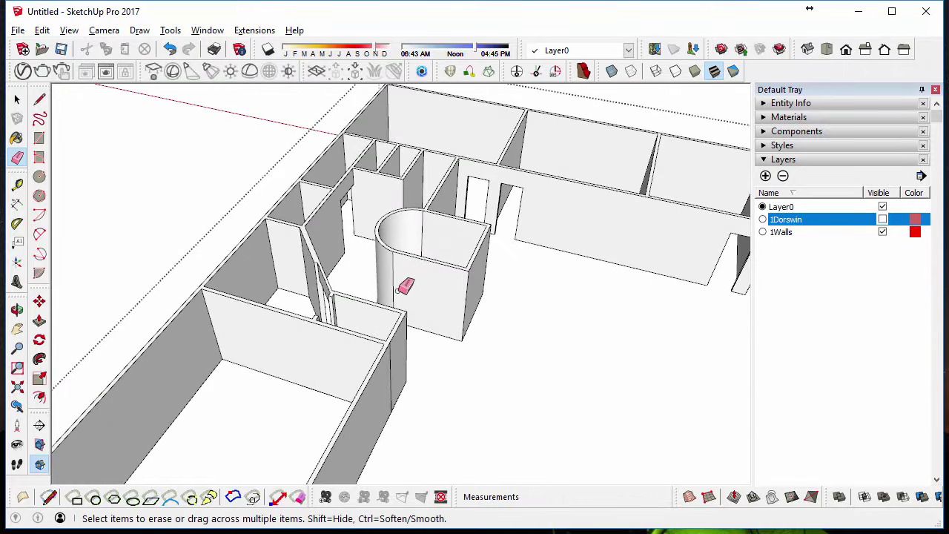
scroll(389, 353, "up", 3)
left_click(397, 375)
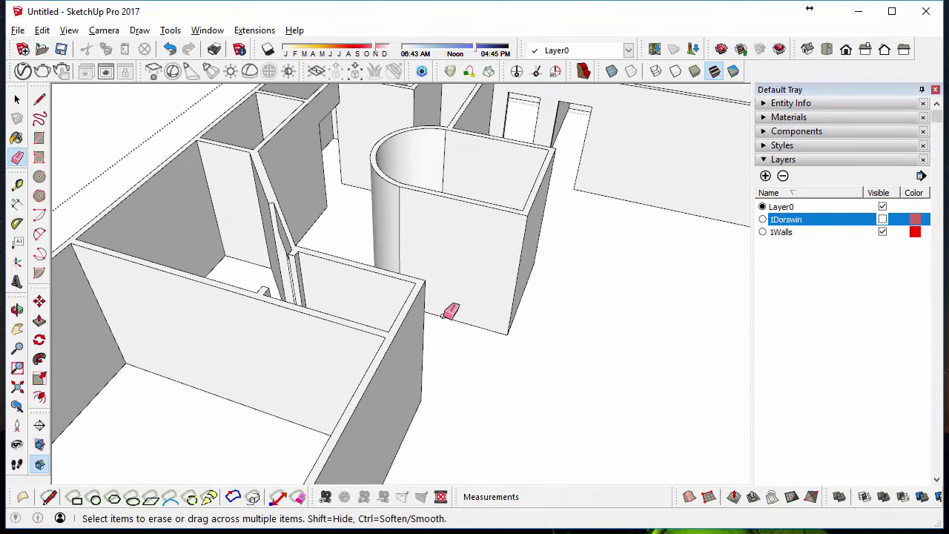
Smooth the vertical edges where the curved room's rounded wall meets its straight walls
mouse_move(428, 240)
middle_mouse_down()
mouse_move(525, 371)
mouse_move(434, 272)
middle_mouse_up()
scroll(460, 280, "up", 3)
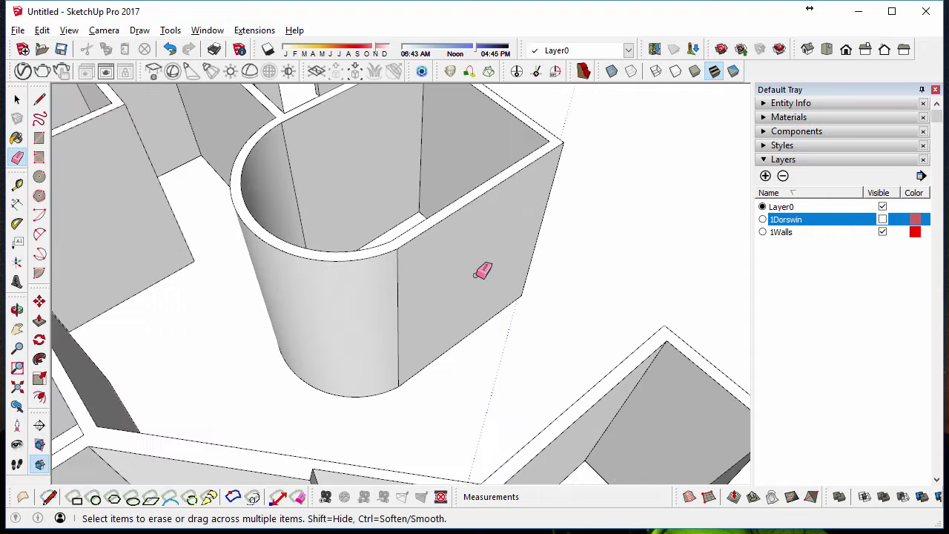
left_click(397, 276)
mouse_move(442, 343)
middle_mouse_down()
mouse_move(250, 313)
mouse_move(101, 314)
mouse_move(282, 332)
mouse_move(280, 186)
middle_mouse_up()
left_click(170, 50)
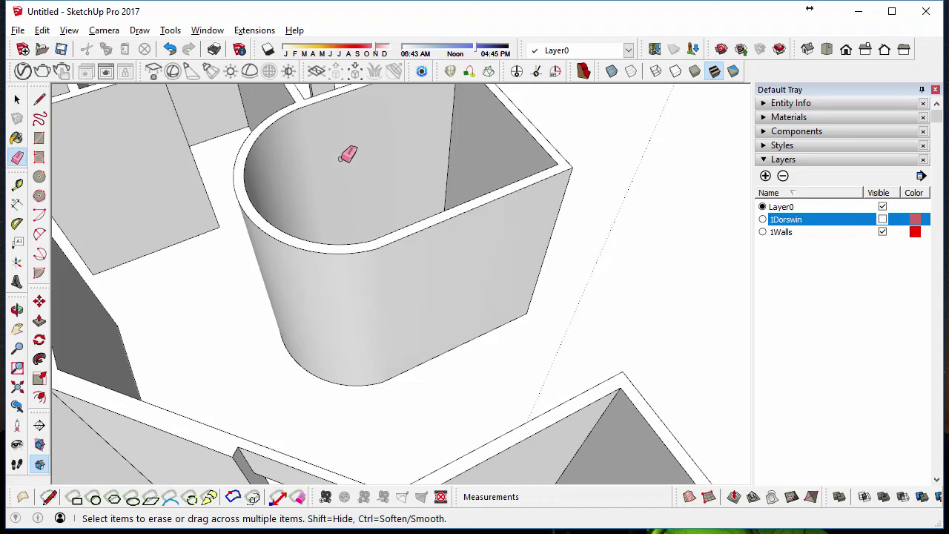
Draw a 20200 mm by 20200 mm floor rectangle between opposite bottom corners of the building's outer walls
middle_click_drag(472, 182, 652, 192)
mouse_move(451, 272)
middle_mouse_down()
mouse_move(430, 216)
mouse_move(192, 231)
mouse_move(354, 245)
mouse_move(474, 208)
middle_mouse_up()
scroll(485, 214, "down", 3)
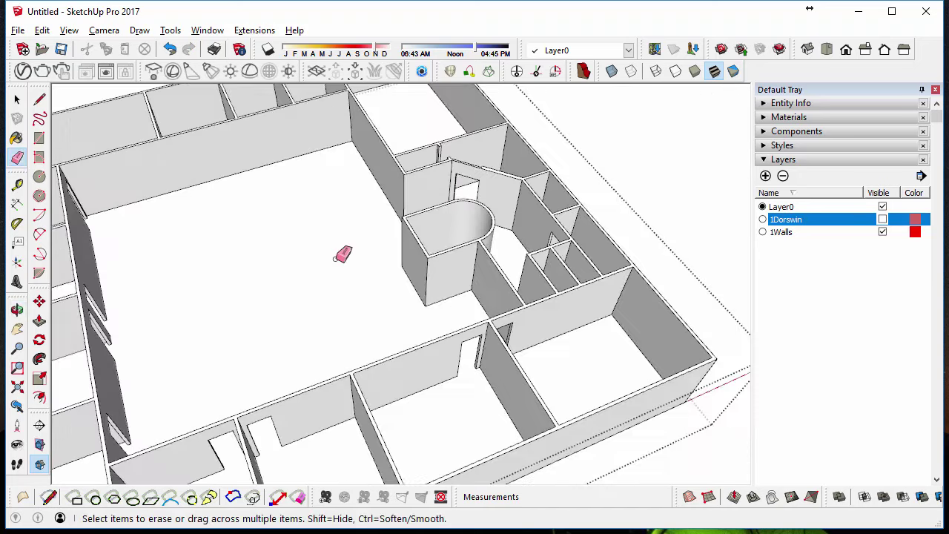
middle_click_drag(341, 249, 443, 236)
scroll(442, 236, "down", 3)
key("space")
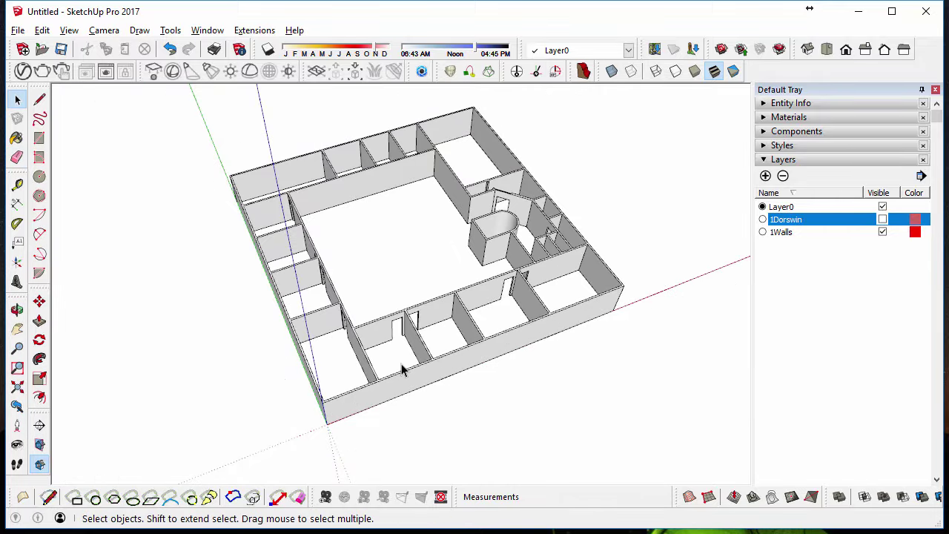
mouse_move(403, 370)
middle_mouse_down()
mouse_move(461, 328)
mouse_move(439, 365)
mouse_move(429, 346)
mouse_move(395, 333)
mouse_move(404, 364)
middle_mouse_up()
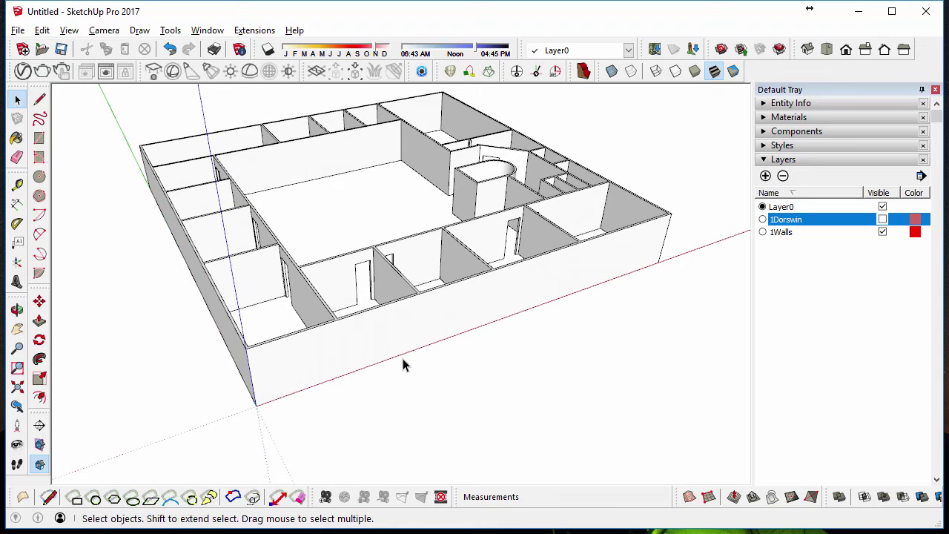
middle_click_drag(381, 334, 381, 334)
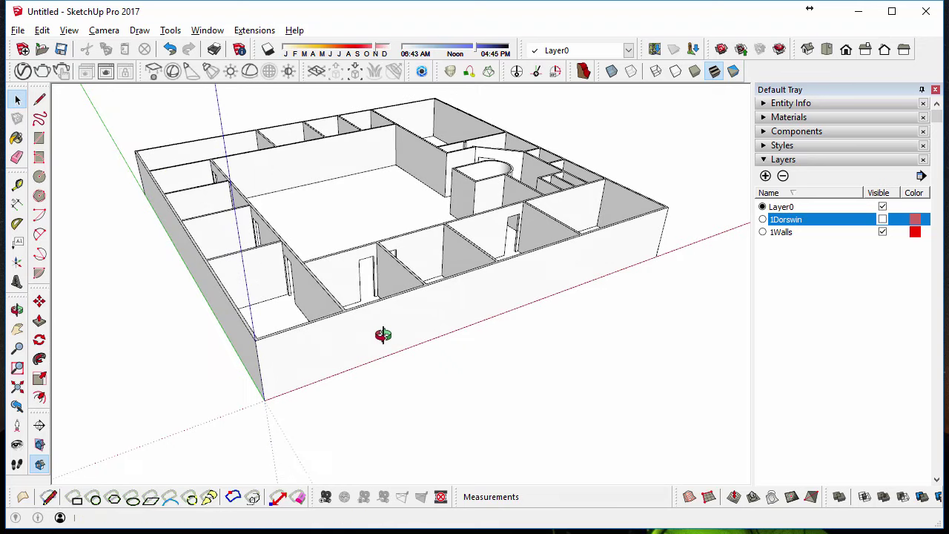
left_click(40, 138)
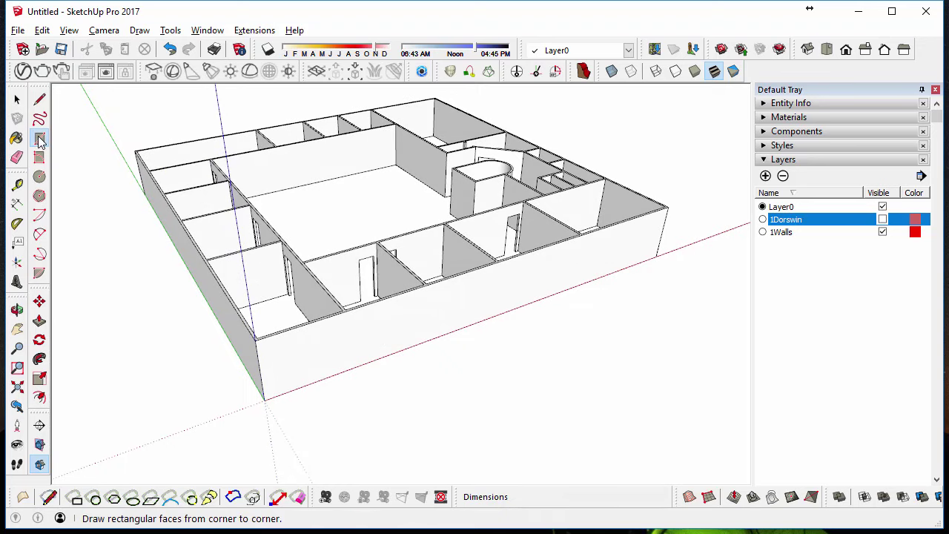
left_click(145, 193)
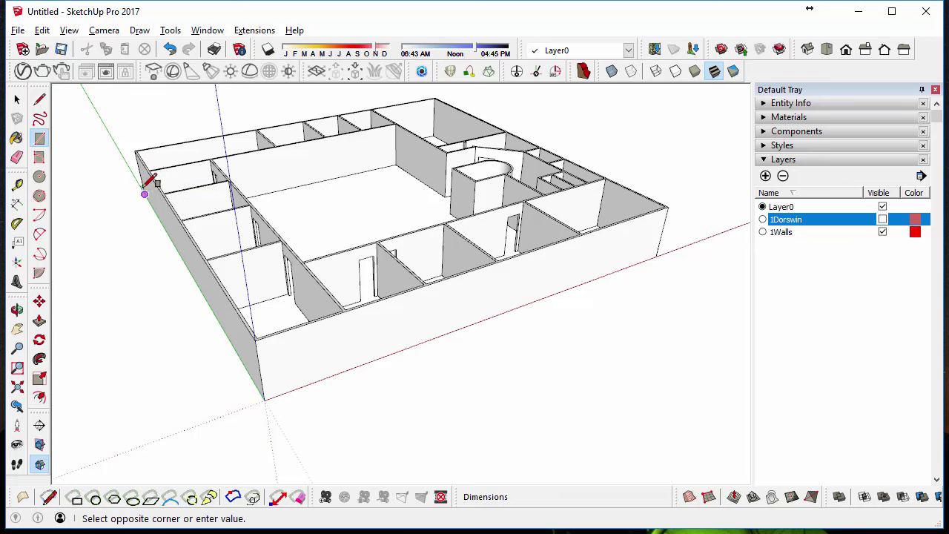
left_click(656, 256)
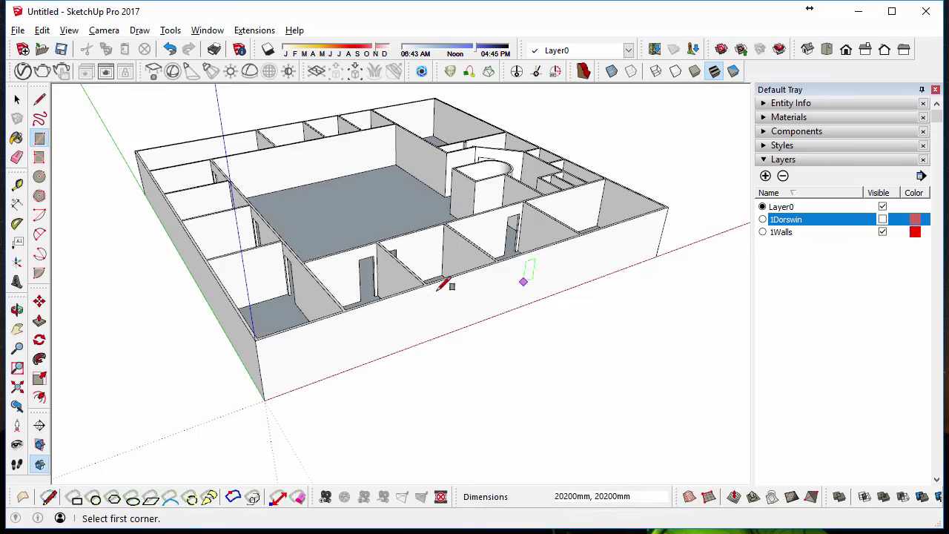
Push/Pull the floor rectangle 200 mm downward to form a slab beneath the walls
middle_click_drag(445, 284, 213, 302)
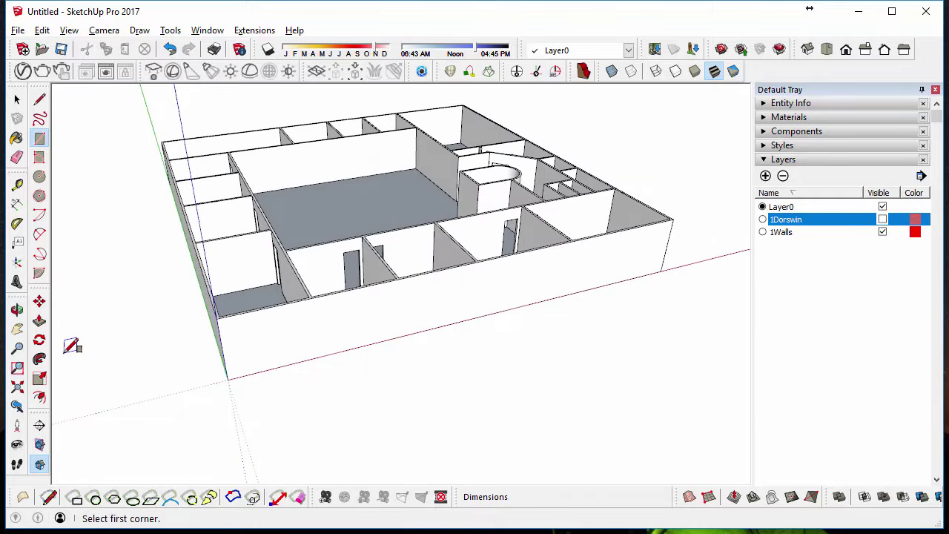
left_click(39, 320)
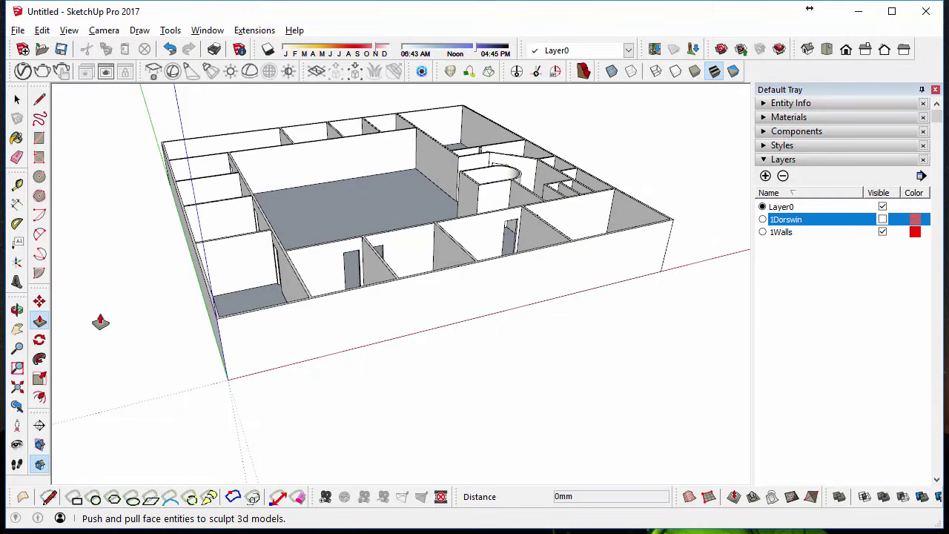
left_click(333, 199)
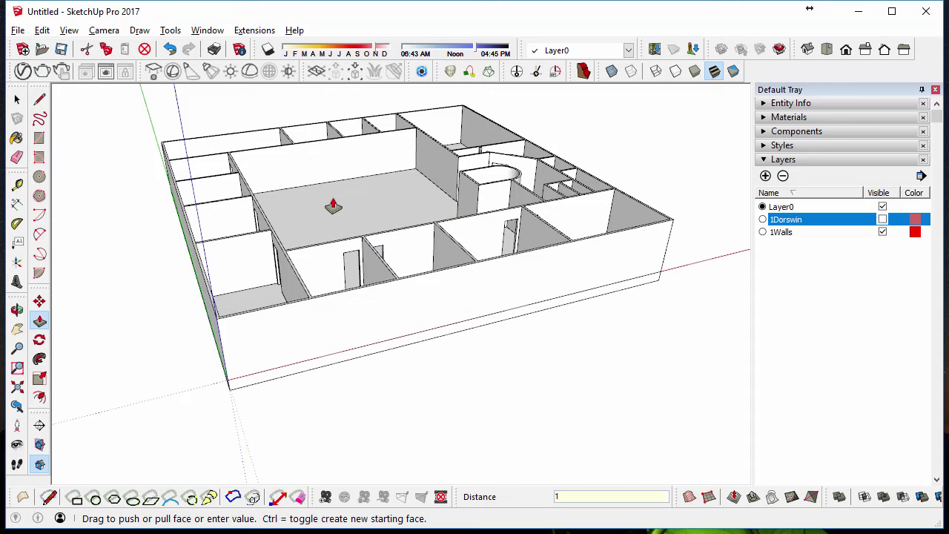
key("Return")
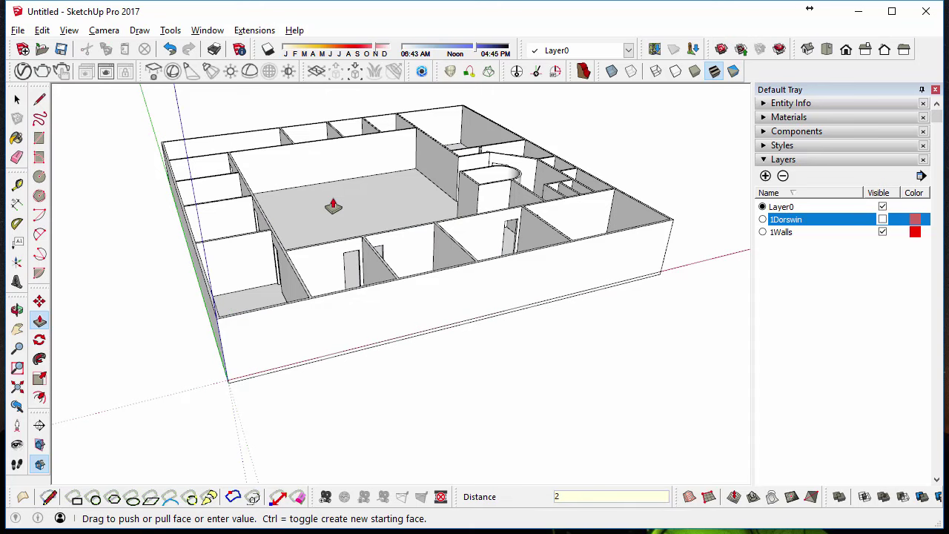
type("200")
key("Return")
scroll(324, 214, "up", 3)
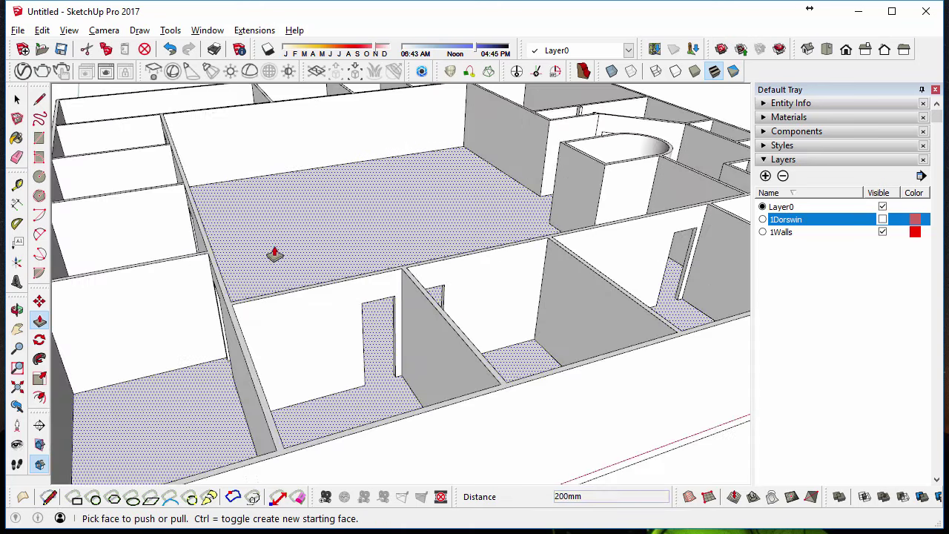
scroll(275, 254, "down", 3)
middle_click_drag(340, 245, 423, 253)
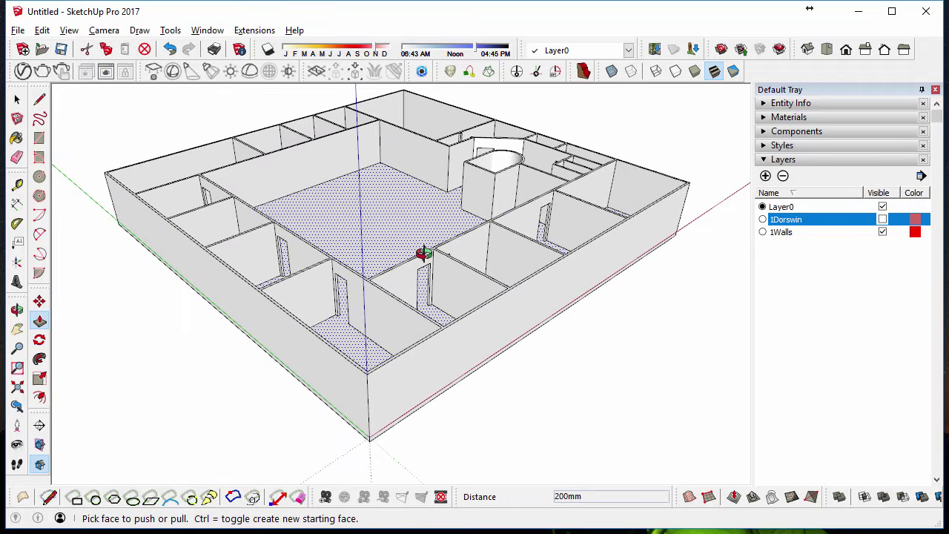
Select all faces and edges of the floor slab without the walls and make them a group
left_click(16, 101)
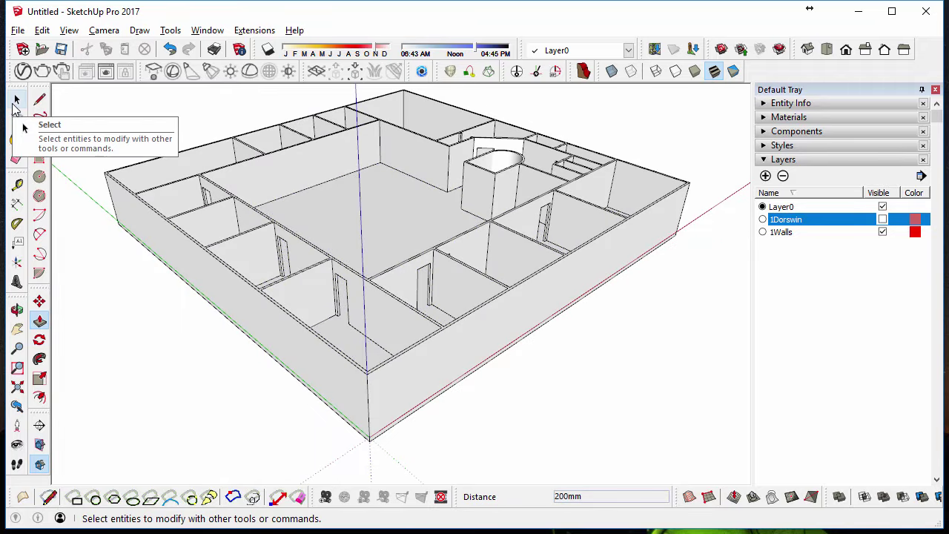
left_click(16, 103)
double_click(353, 234)
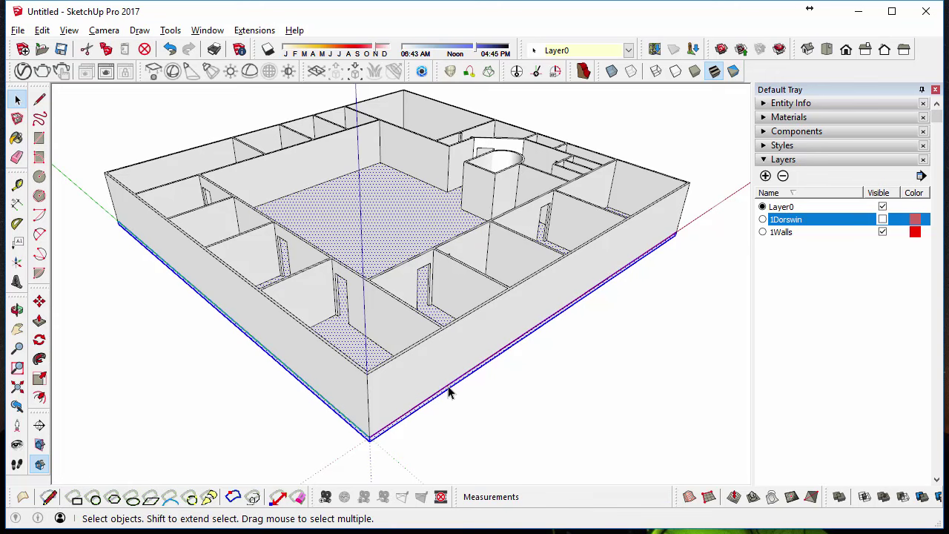
left_click(460, 342)
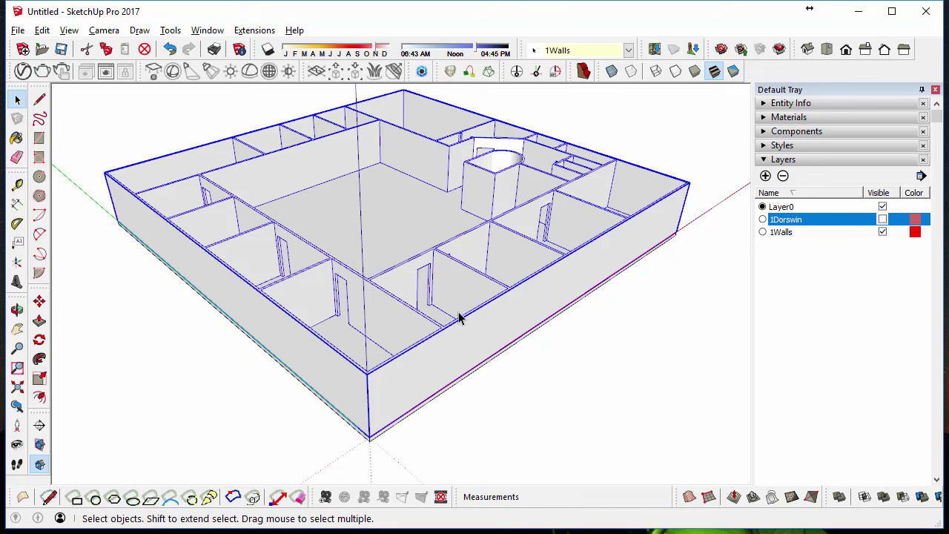
middle_click_drag(460, 318, 452, 186)
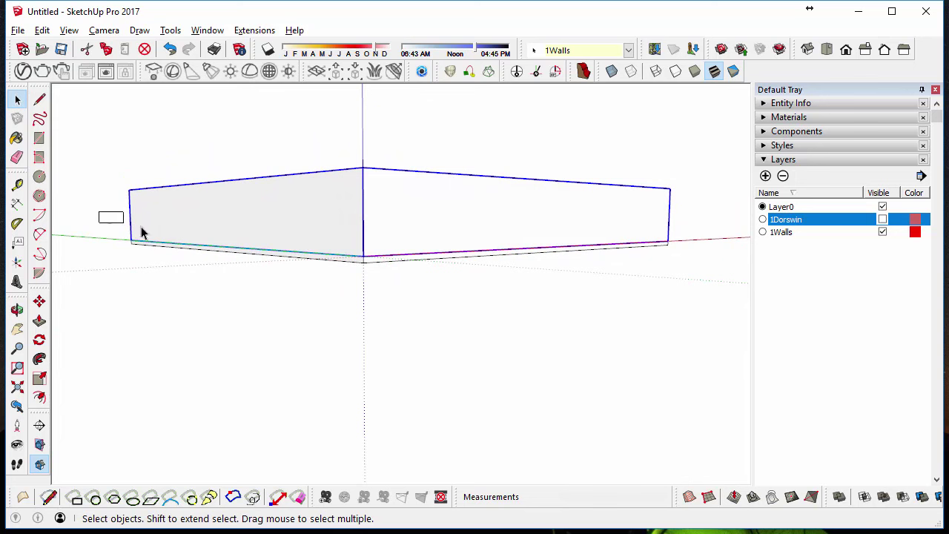
left_click_drag(143, 233, 714, 321)
middle_click_drag(648, 260, 397, 201)
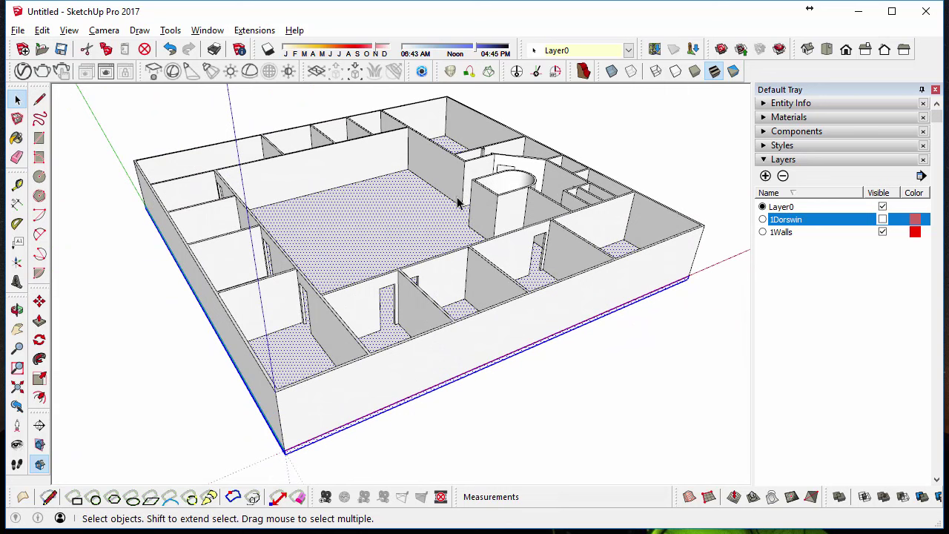
right_click(372, 243)
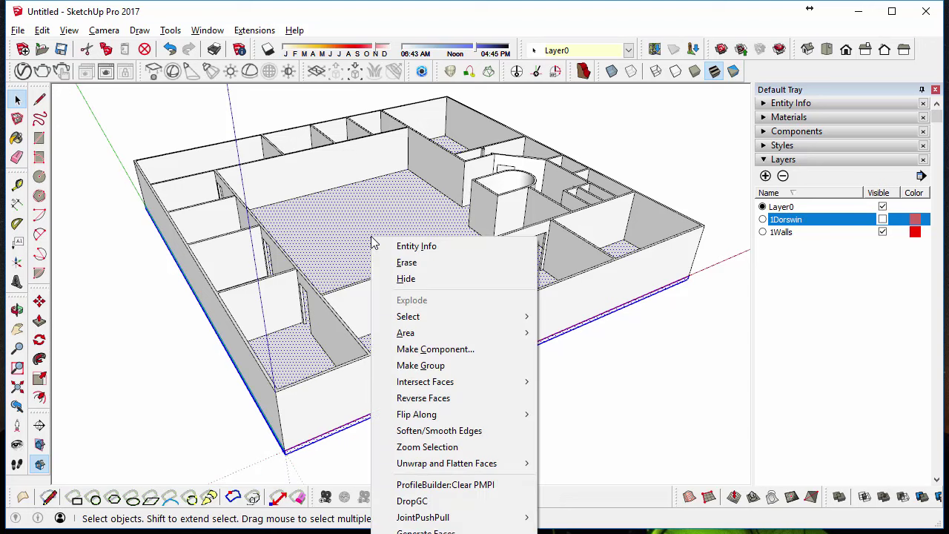
left_click(401, 366)
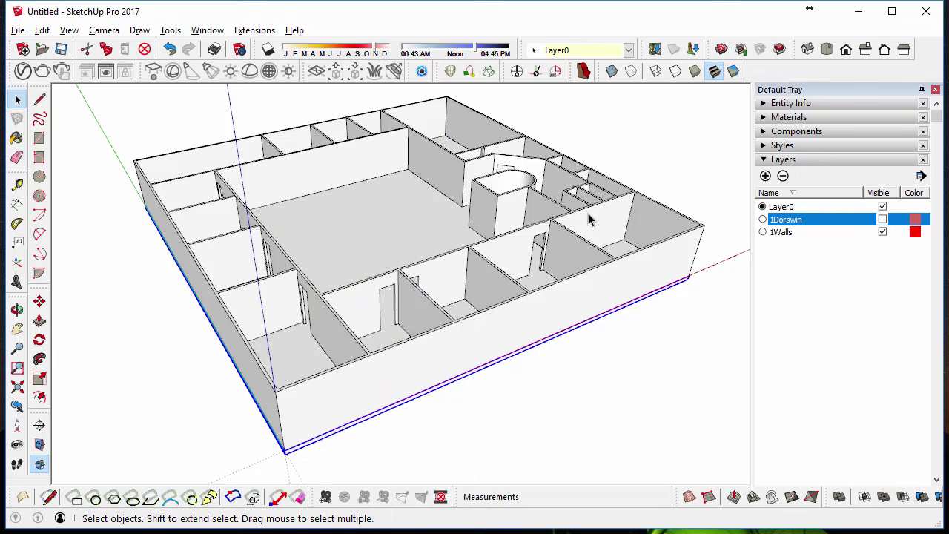
Create a layer named Floor Slab and assign the slab group to it
left_click(767, 181)
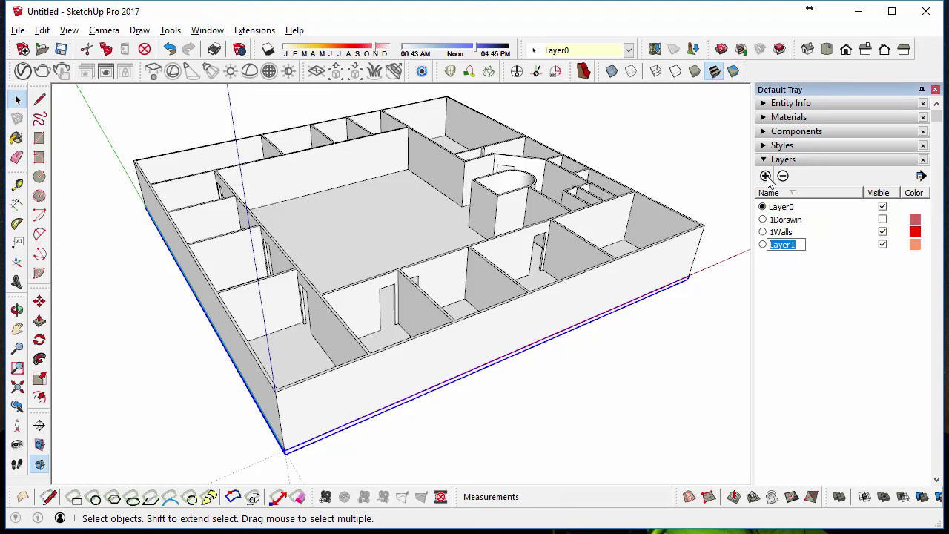
type("Floor Slab")
key("Return")
left_click(629, 50)
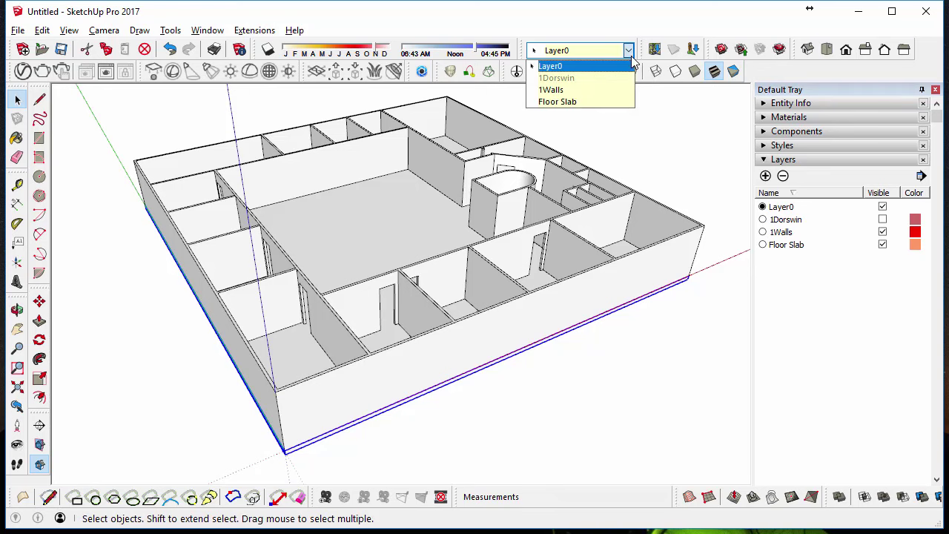
left_click(615, 102)
left_click(612, 122)
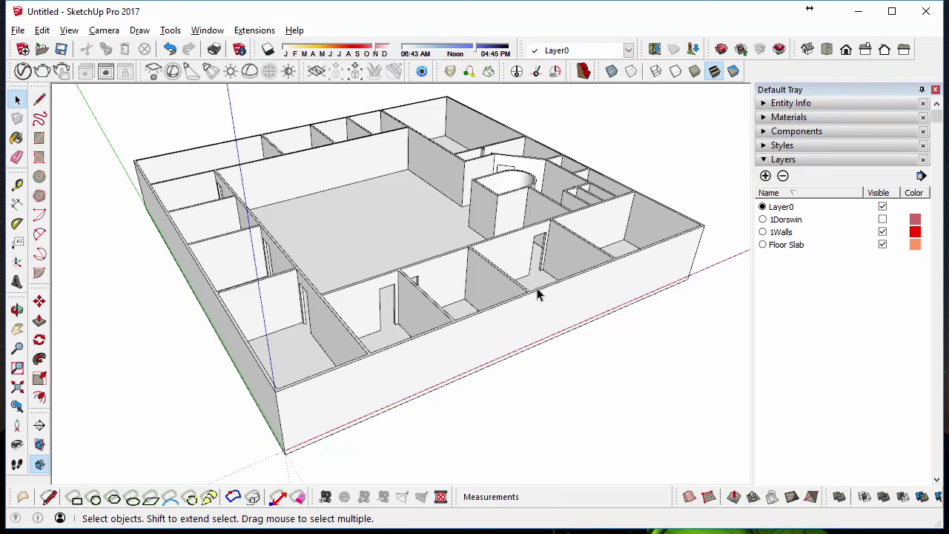
Make the 1Dorswin layer visible and open its doors and windows group for editing
middle_click_drag(538, 294, 241, 332)
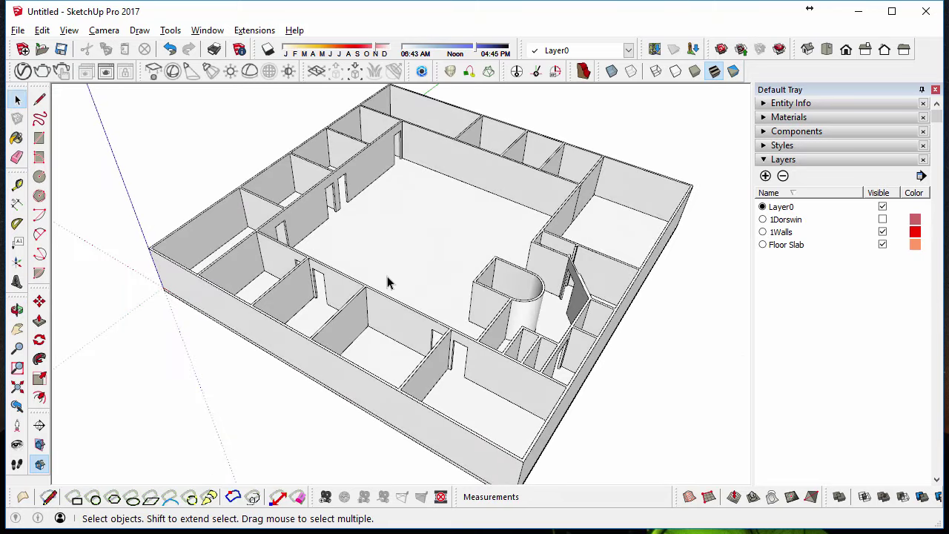
left_click(882, 220)
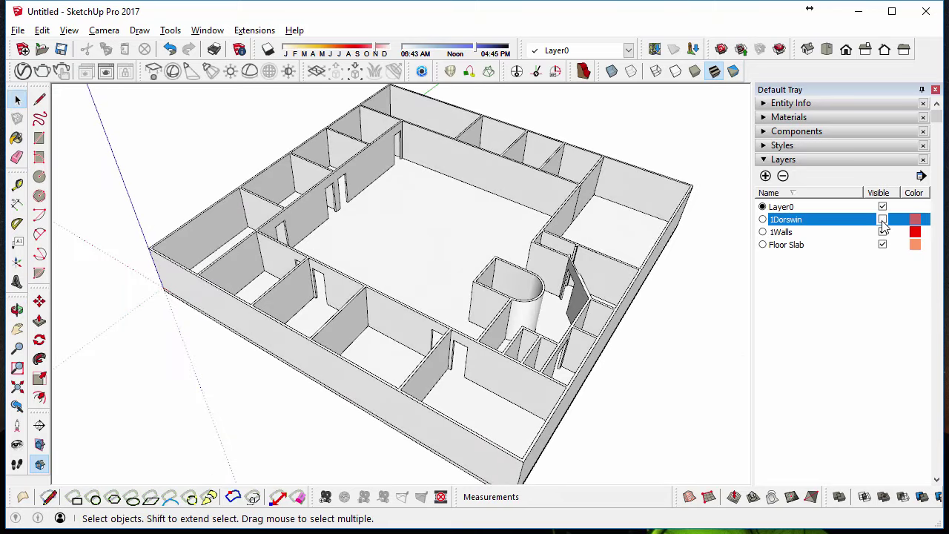
scroll(289, 323, "up", 5)
scroll(311, 317, "up", 4)
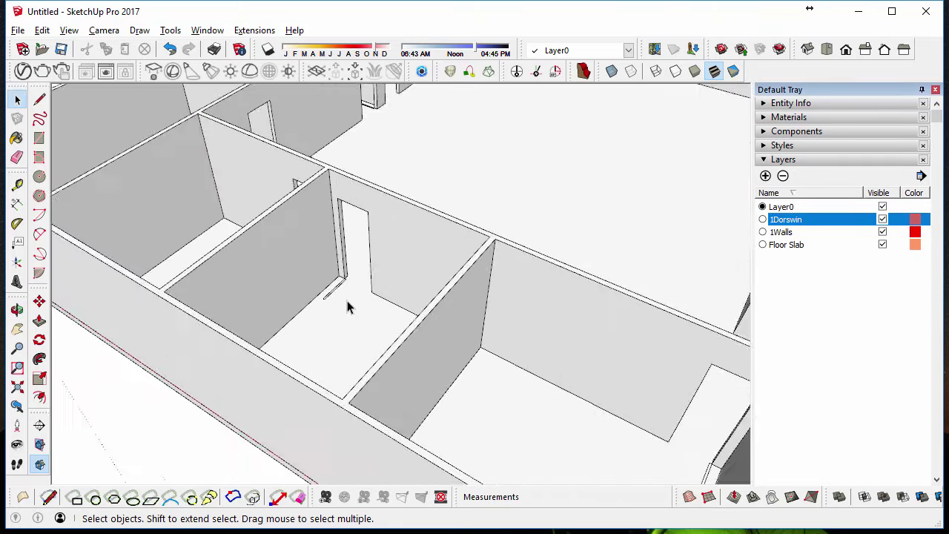
scroll(330, 289, "down", 6)
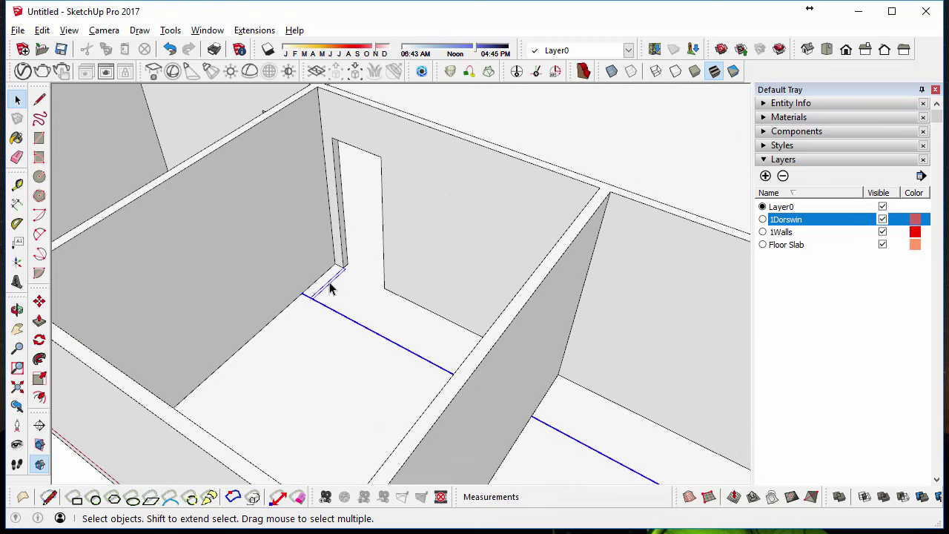
scroll(330, 289, "down", 3)
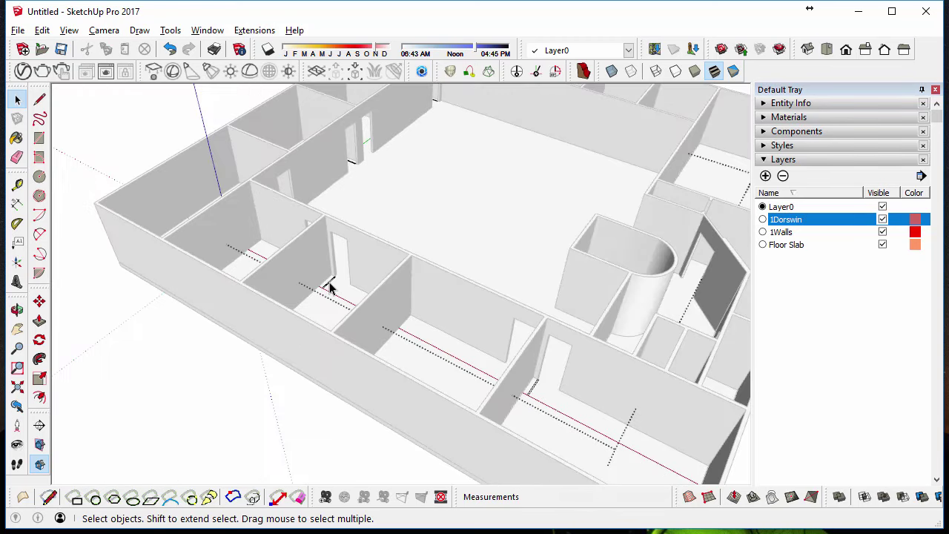
scroll(219, 256, "down", 2)
middle_click_drag(289, 245, 394, 311)
scroll(275, 244, "up", 3)
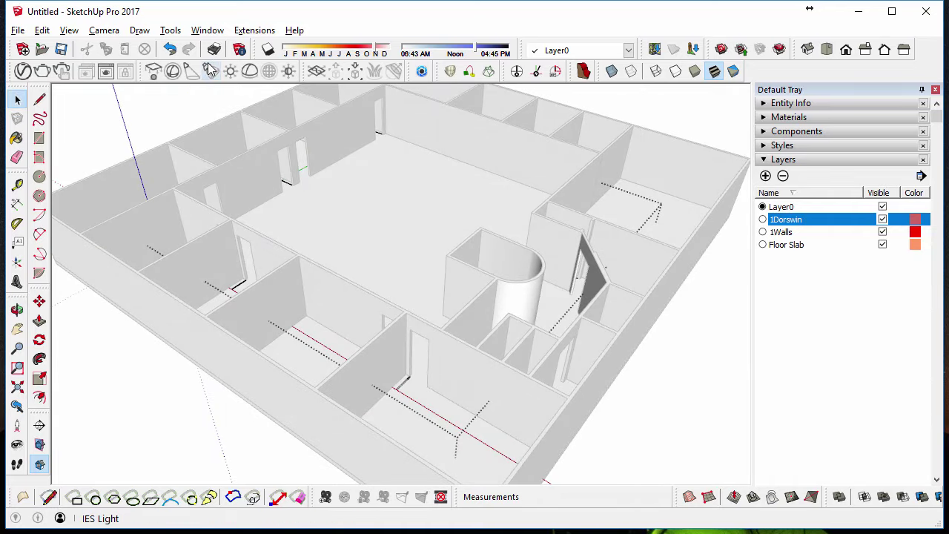
Assign the shortcut H to the Hide Rest Of Model function in the preferences
left_click(207, 30)
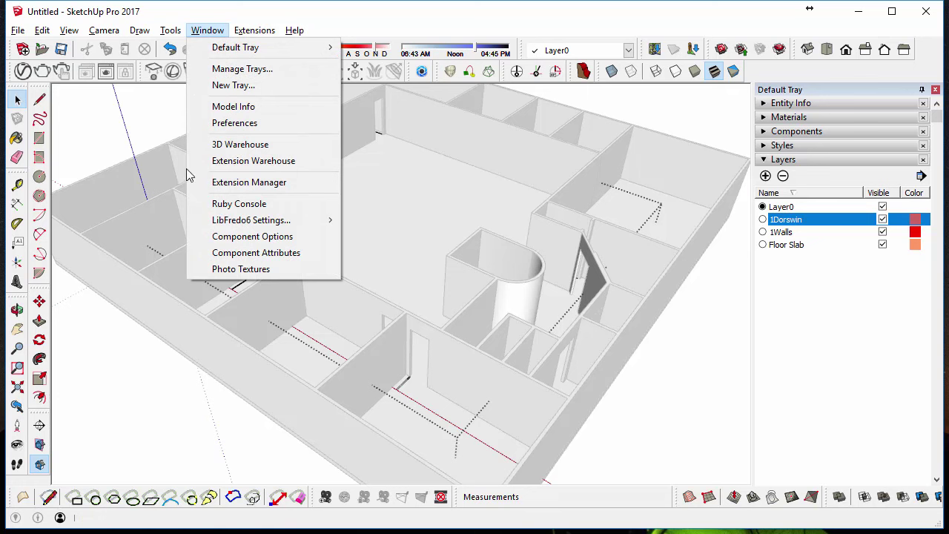
left_click(213, 124)
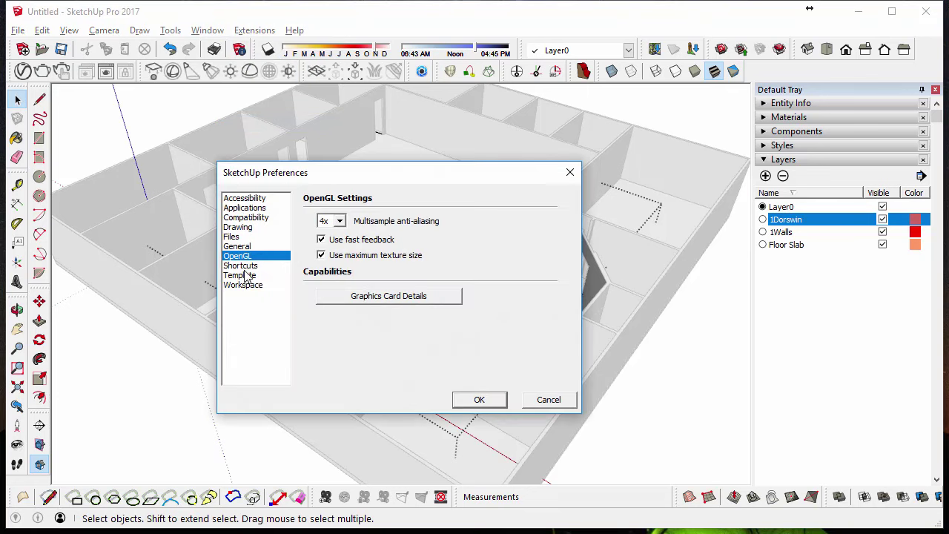
left_click(242, 265)
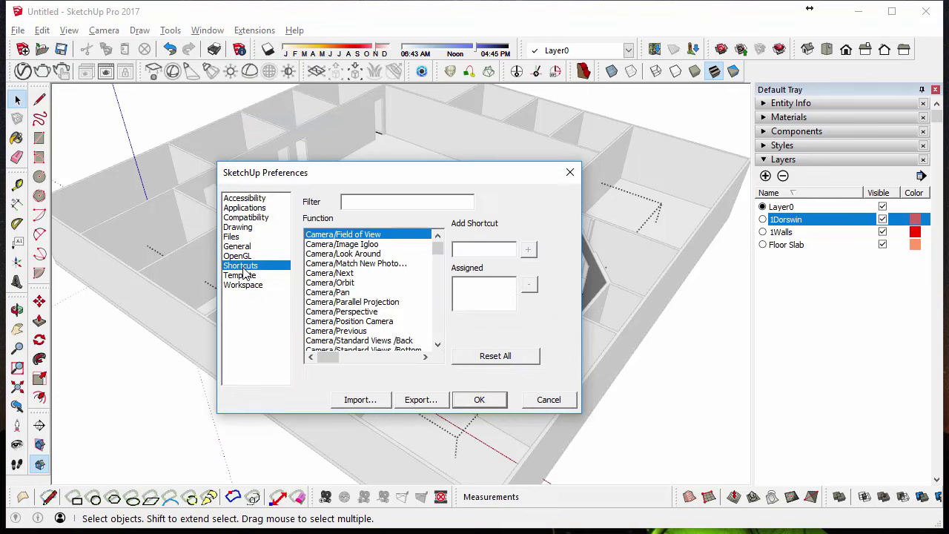
left_click(373, 202)
type("Hide rest")
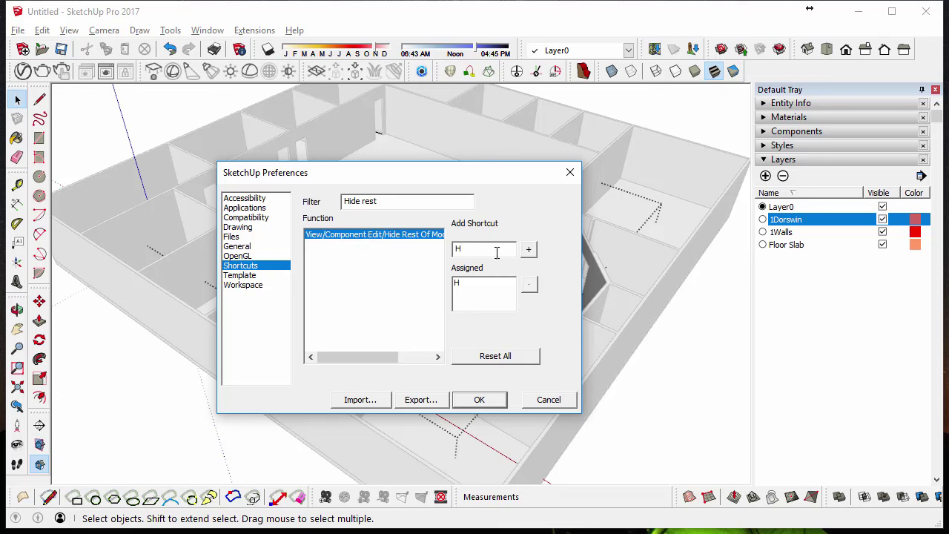
left_click(529, 252)
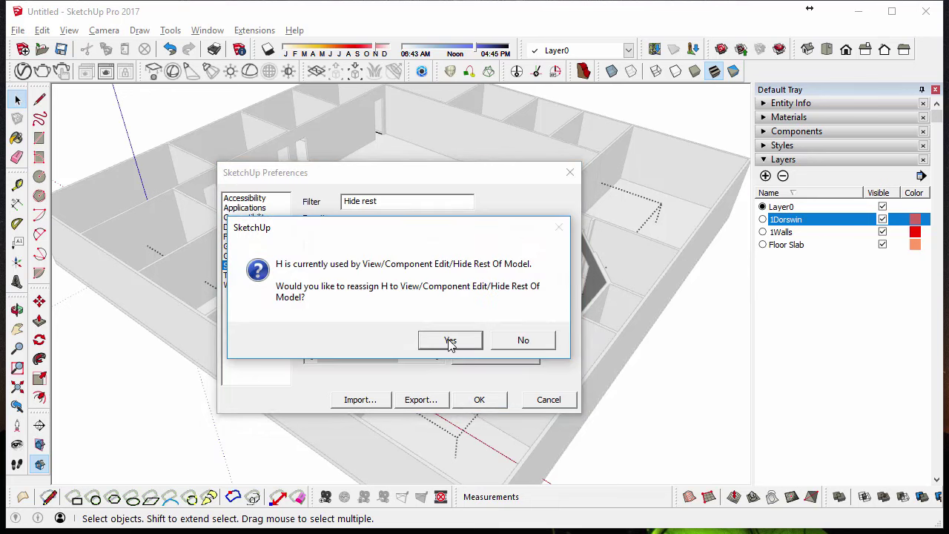
left_click(450, 341)
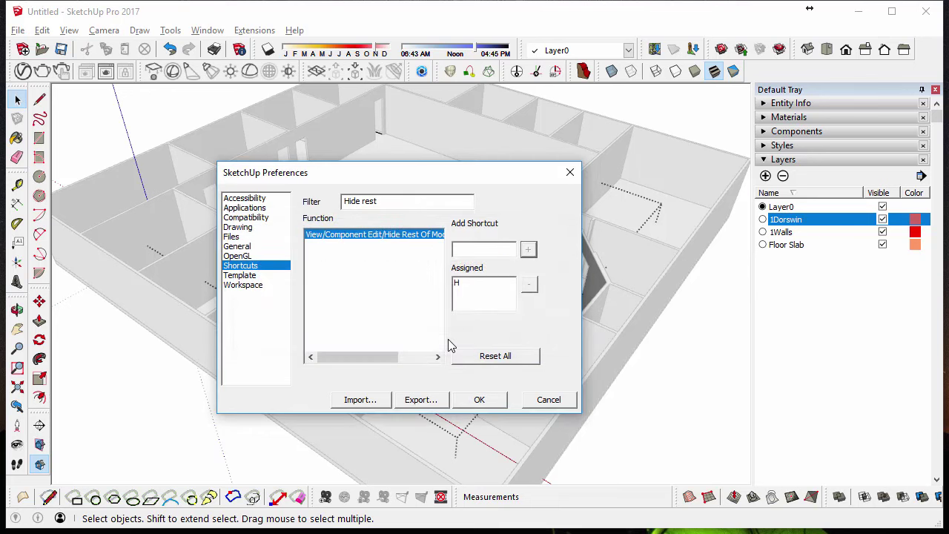
left_click(479, 398)
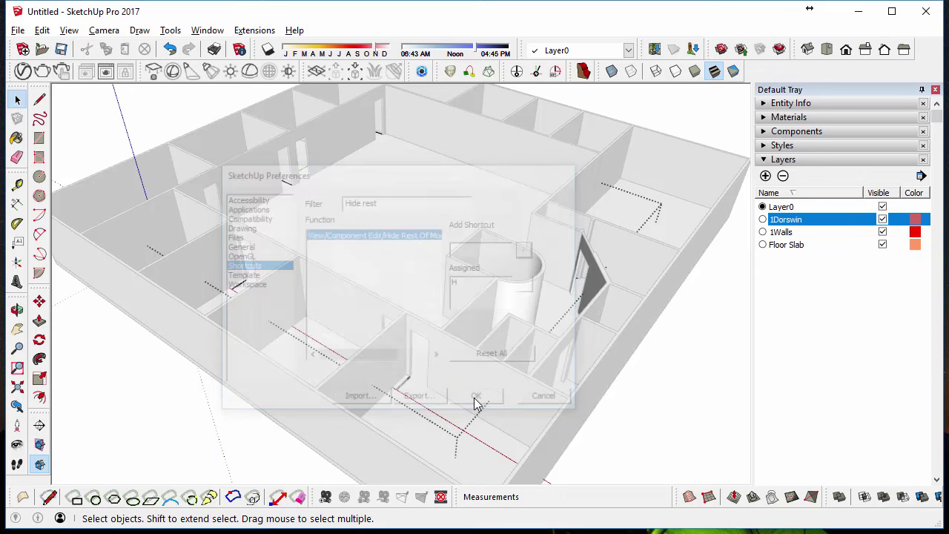
Hide the rest of the model so that only the open doors and windows group is shown
middle_click_drag(398, 290, 381, 272)
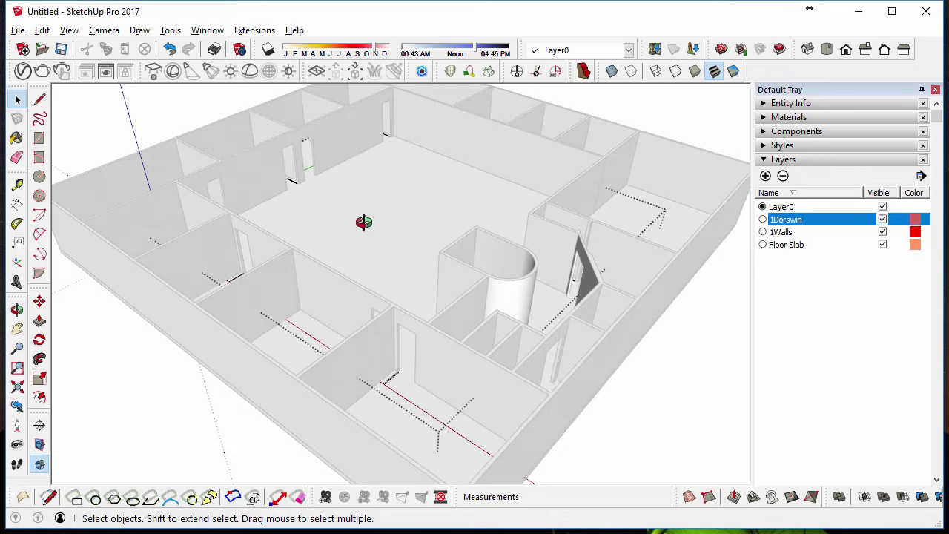
middle_click_drag(361, 220, 356, 220)
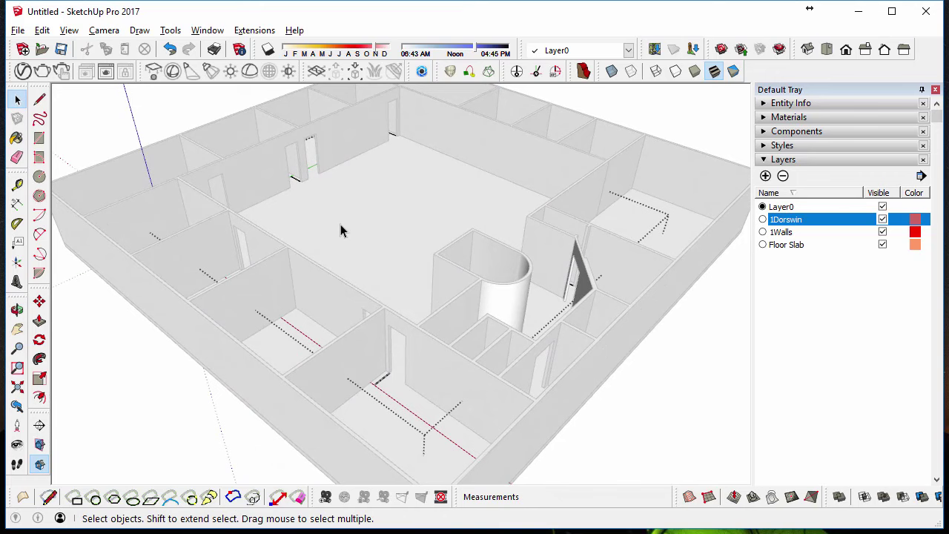
key("h")
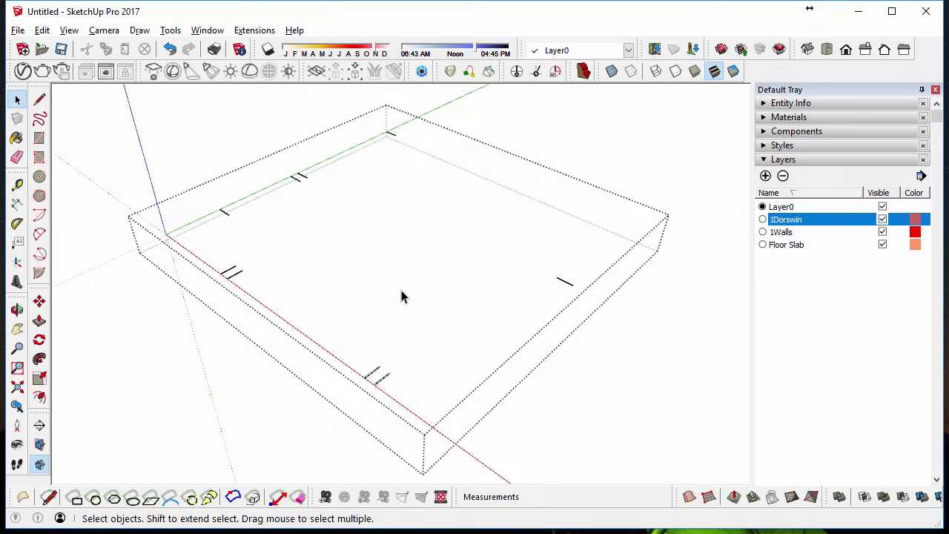
key("h")
key("h")
Draw a line along the red axis across the open ends of both door pairs to form their faces
middle_click_drag(377, 373, 397, 345)
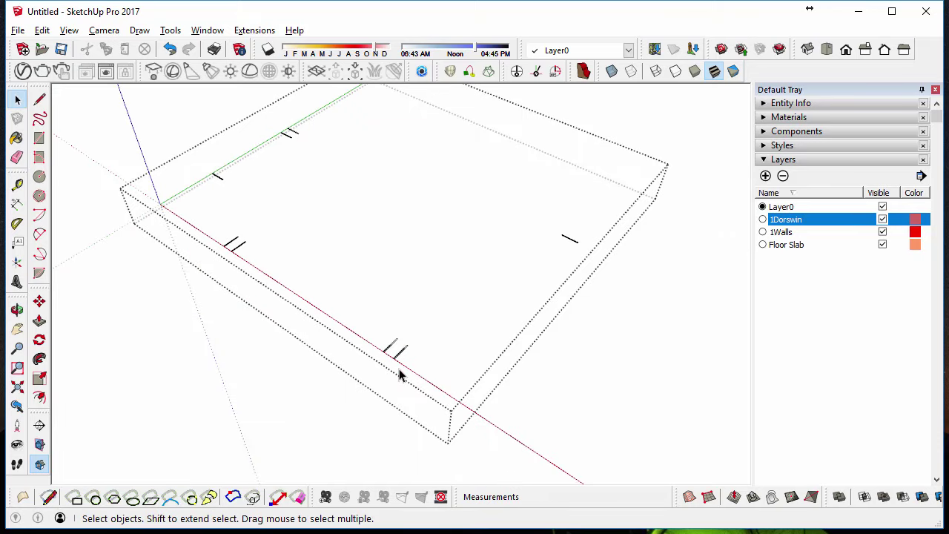
key("l")
scroll(217, 229, "up", 5)
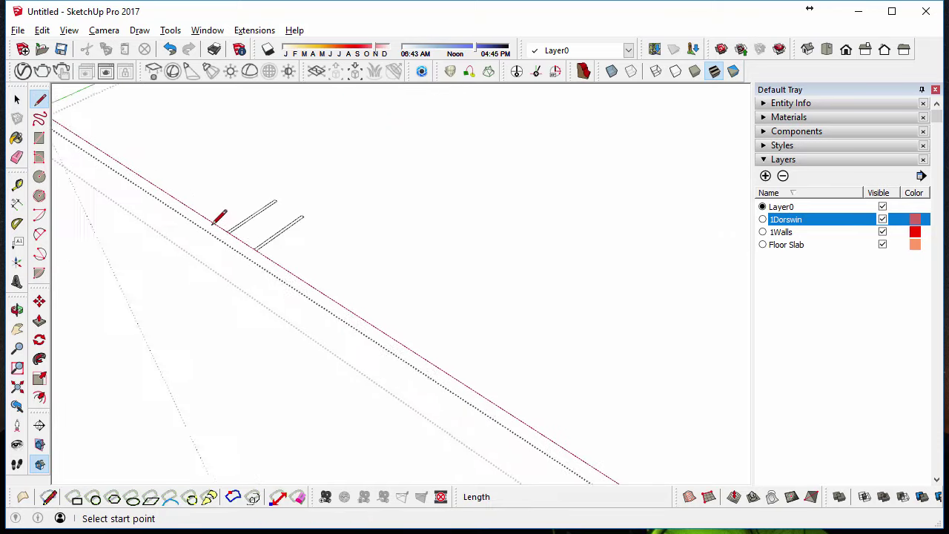
left_click(233, 233)
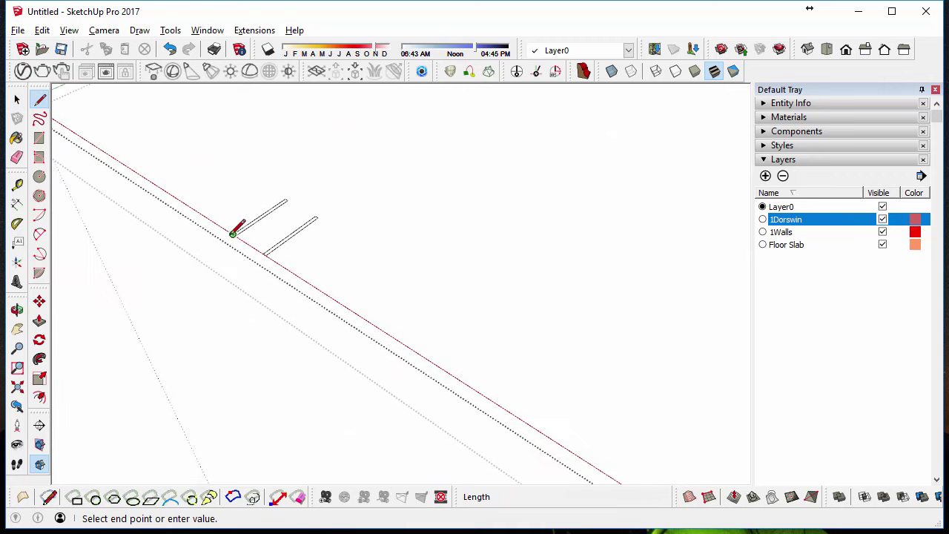
scroll(233, 233, "down", 5)
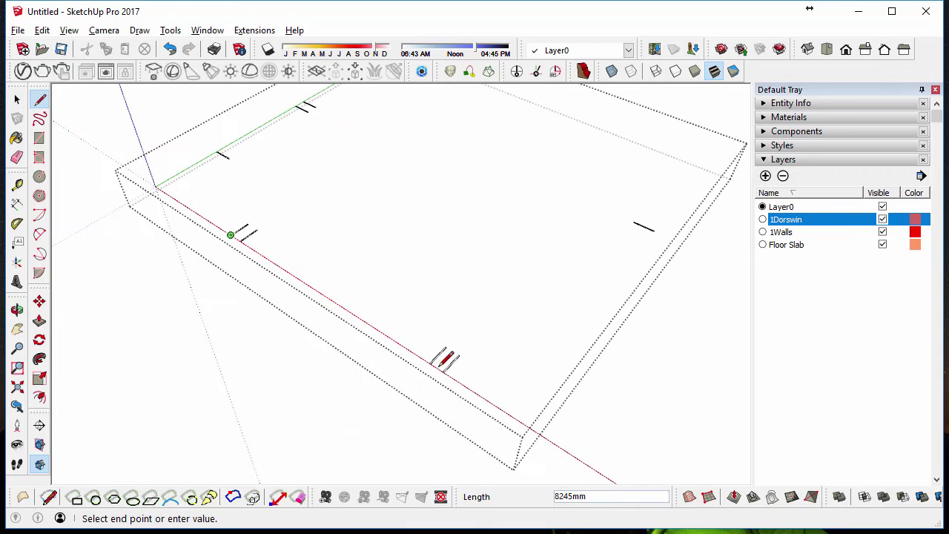
scroll(434, 365, "up", 5)
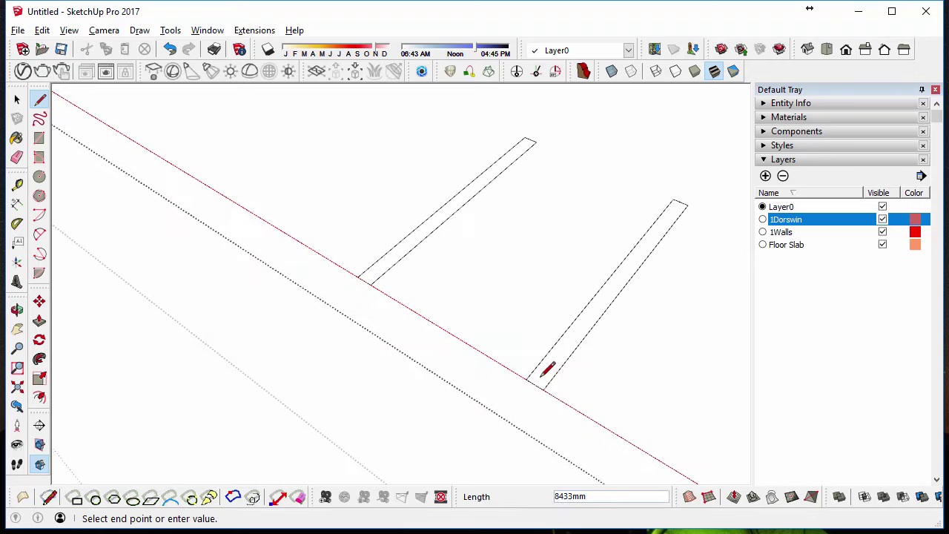
left_click(542, 386)
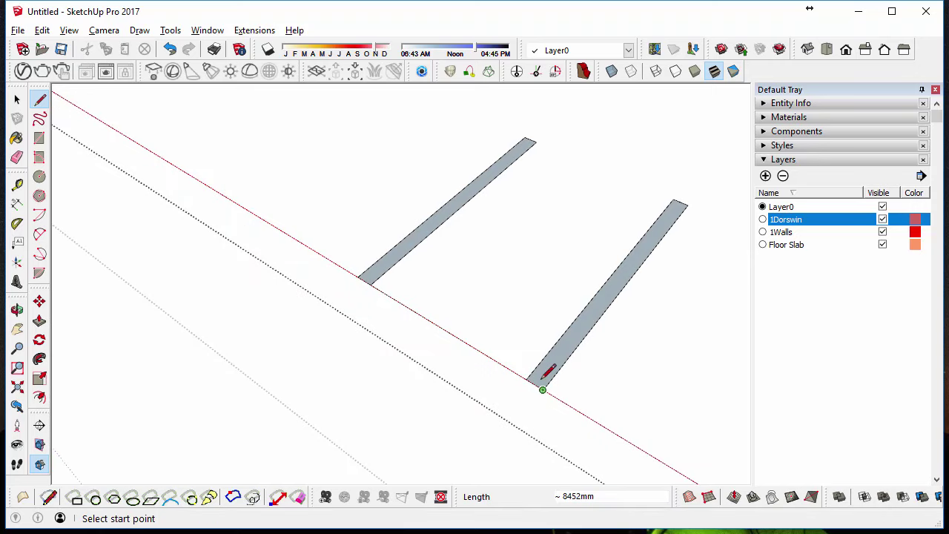
Erase the surplus line segments along the red axis between the door outlines
scroll(543, 380, "down", 6)
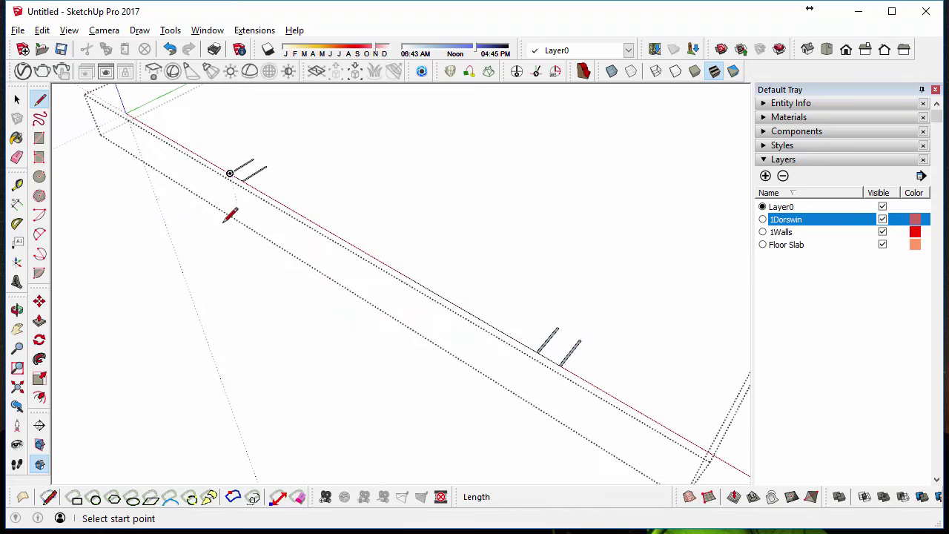
scroll(555, 350, "up", 3)
key("e")
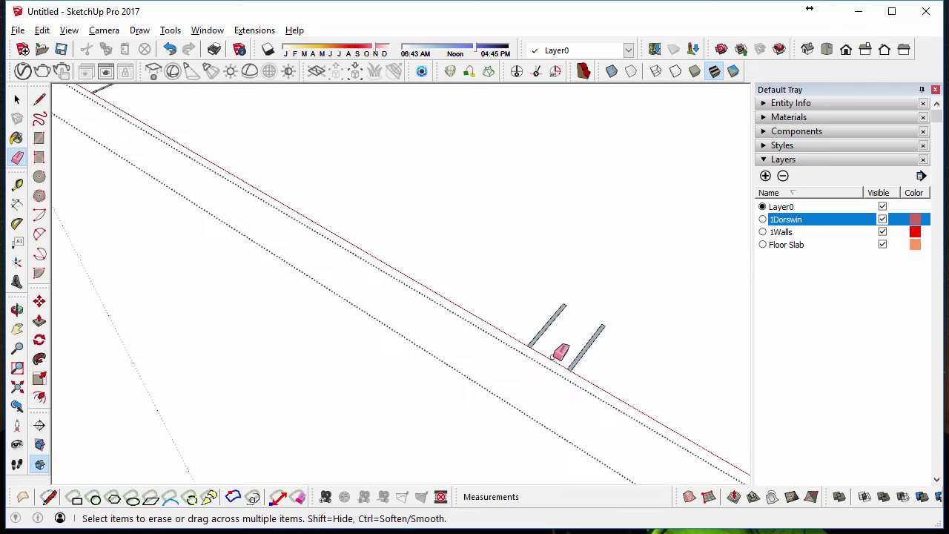
scroll(523, 306, "down", 3)
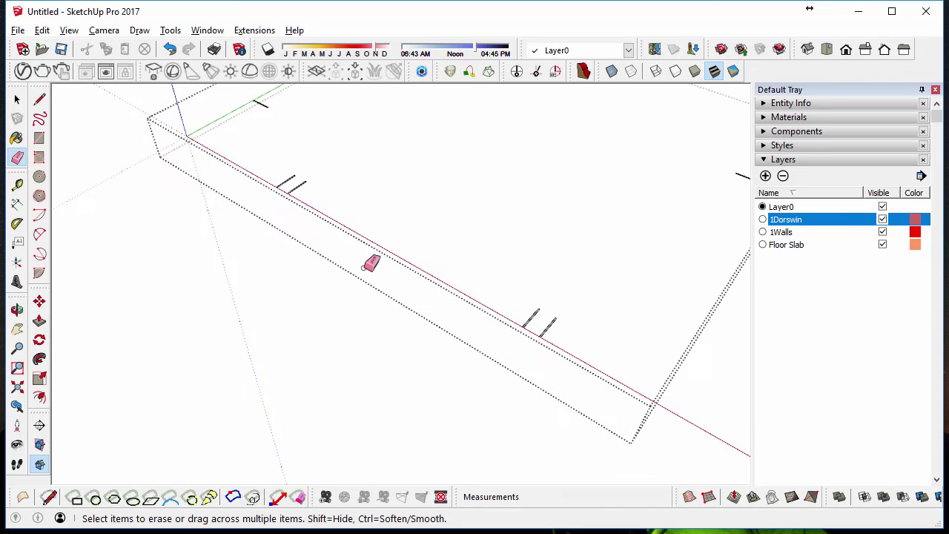
Draw a line parallel to the green axis across the open ends of the single door and the neighbouring door pair
scroll(290, 181, "up", 2)
mouse_move(250, 209)
middle_mouse_down()
mouse_move(308, 471)
mouse_move(314, 294)
middle_mouse_up()
scroll(313, 294, "up", 2)
key("l")
scroll(276, 330, "up", 2)
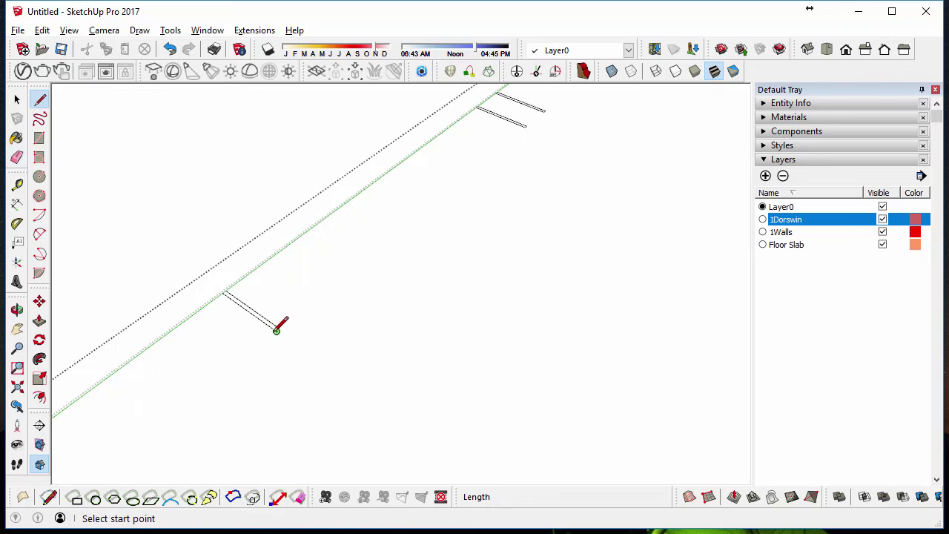
left_click(276, 330)
mouse_move(526, 153)
middle_mouse_down()
mouse_move(499, 180)
mouse_move(527, 144)
middle_mouse_up()
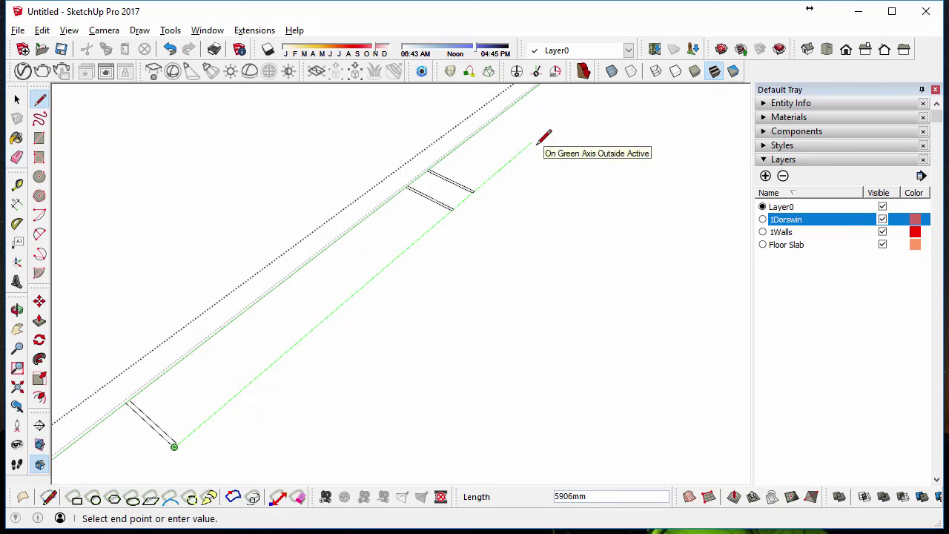
left_click(531, 141)
Erase the surplus line segments beside and between these door outlines, keeping only the door faces
left_click(17, 158)
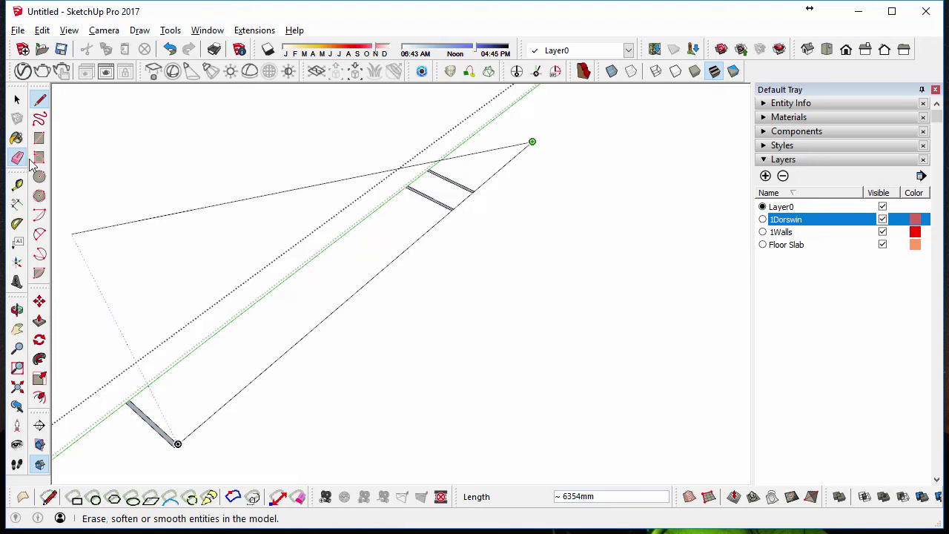
left_click(203, 424)
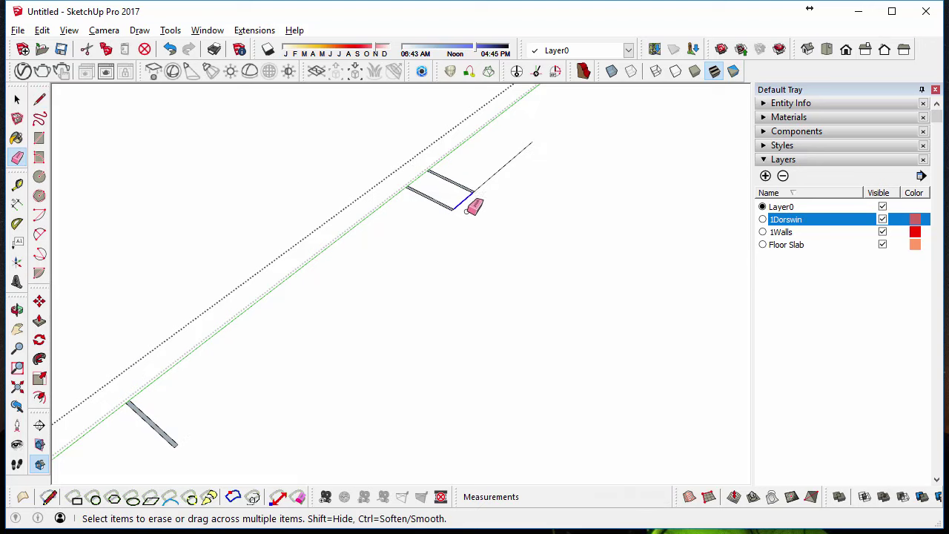
left_click_drag(488, 178, 497, 196)
Close the open end of the door outline at the green axis's far corner with a short line to form its face
scroll(235, 175, "down", 5)
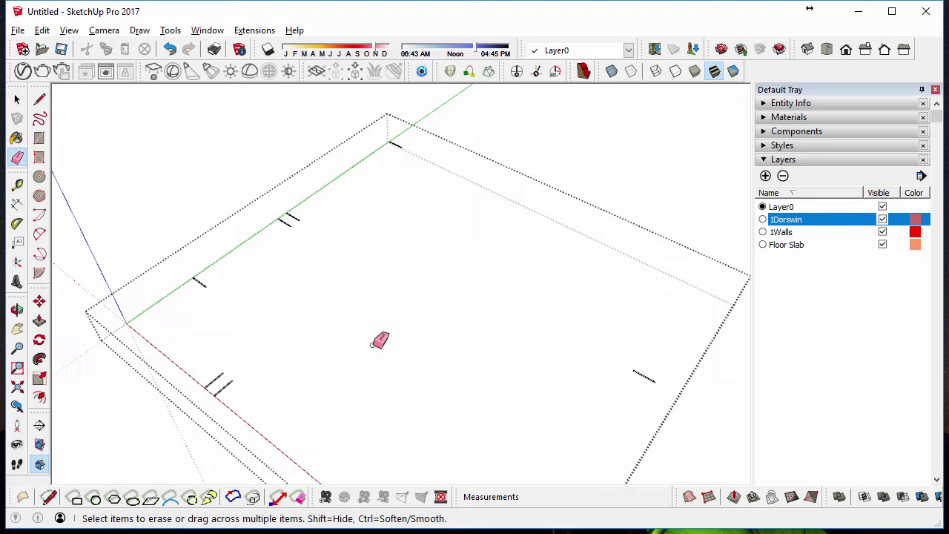
scroll(383, 281, "up", 6)
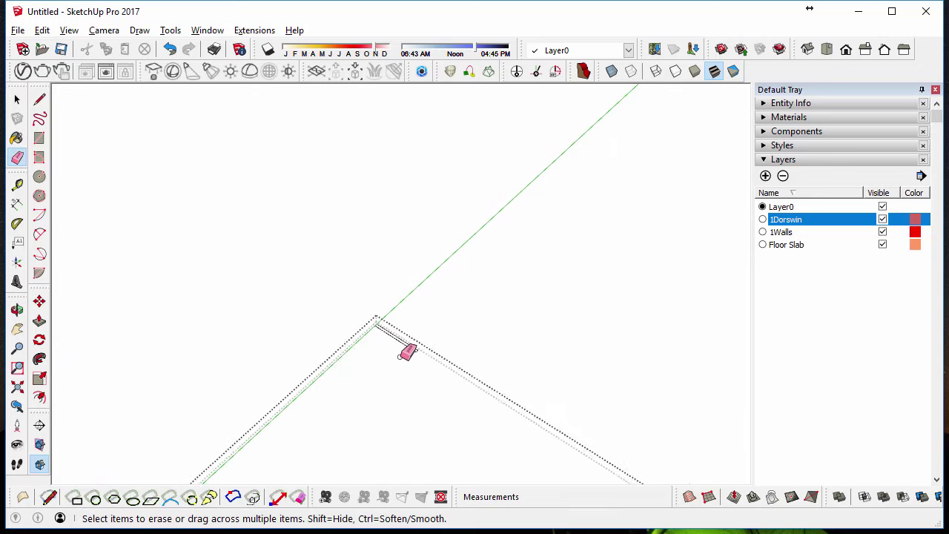
key("l")
left_click(420, 346)
left_click(420, 346)
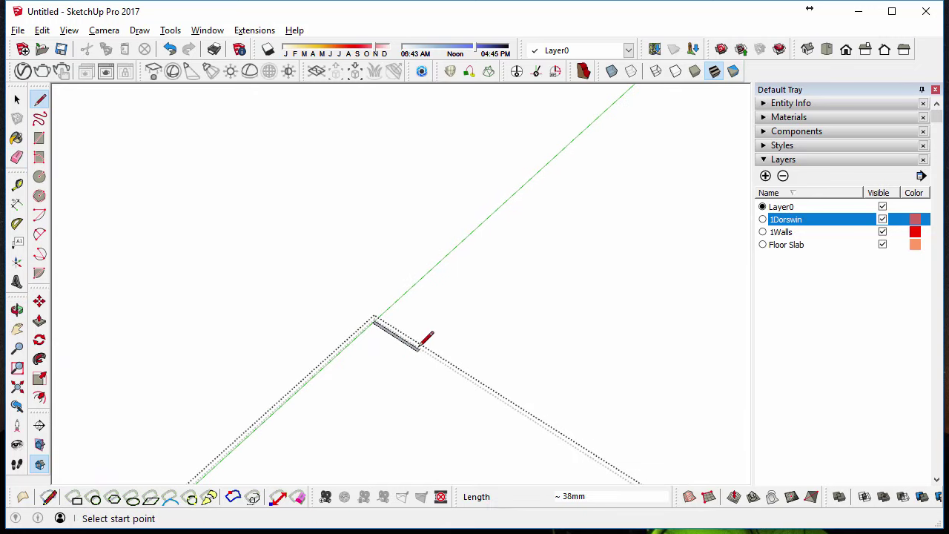
Close the open end of the remaining isolated door outline with a short line to form its face
middle_click_drag(324, 256, 491, 244)
scroll(492, 244, "up", 5)
left_click(461, 249)
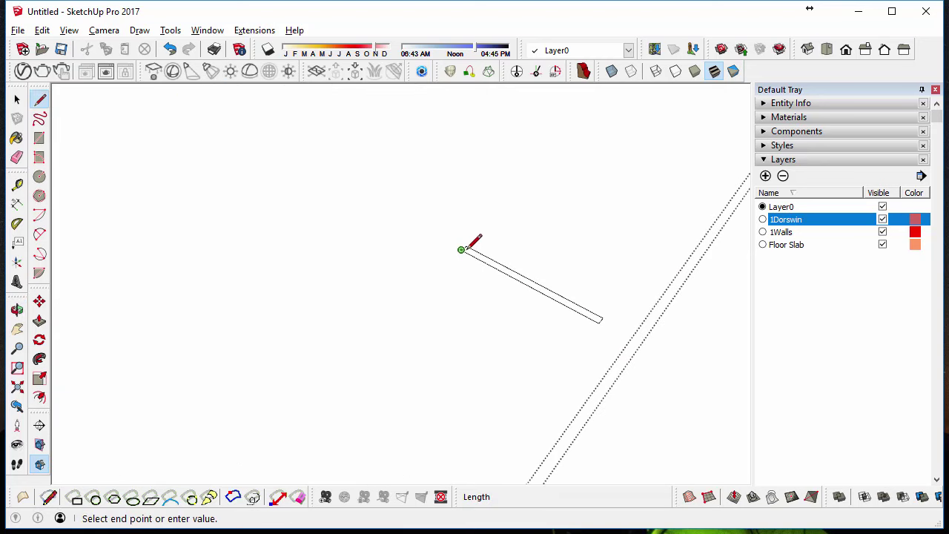
key("Escape")
scroll(475, 239, "down", 3)
mouse_move(474, 239)
middle_mouse_down()
mouse_move(394, 292)
mouse_move(408, 313)
mouse_move(380, 335)
middle_mouse_up()
key("space")
scroll(408, 313, "down", 3)
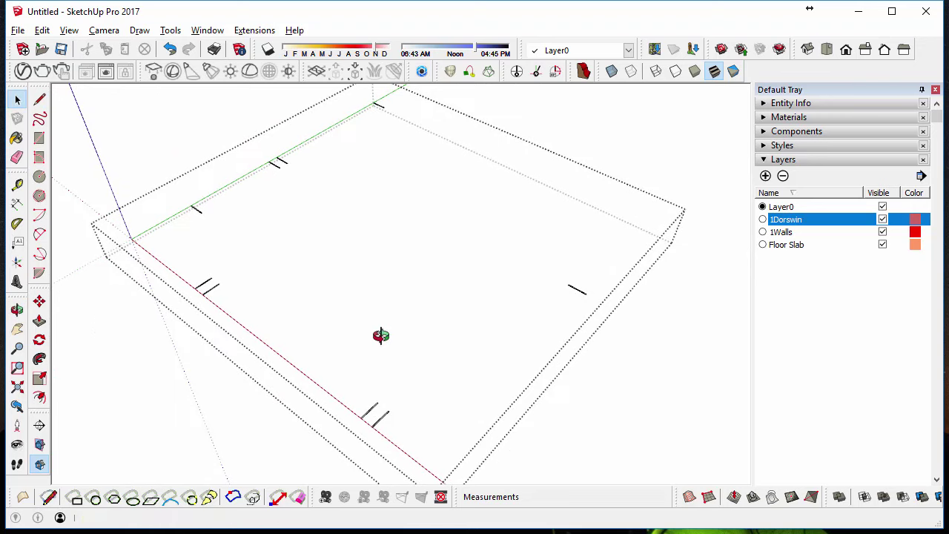
Push/Pull both door faces of the pair farthest from the origin on the red axis up 2100 mm
left_click(39, 321)
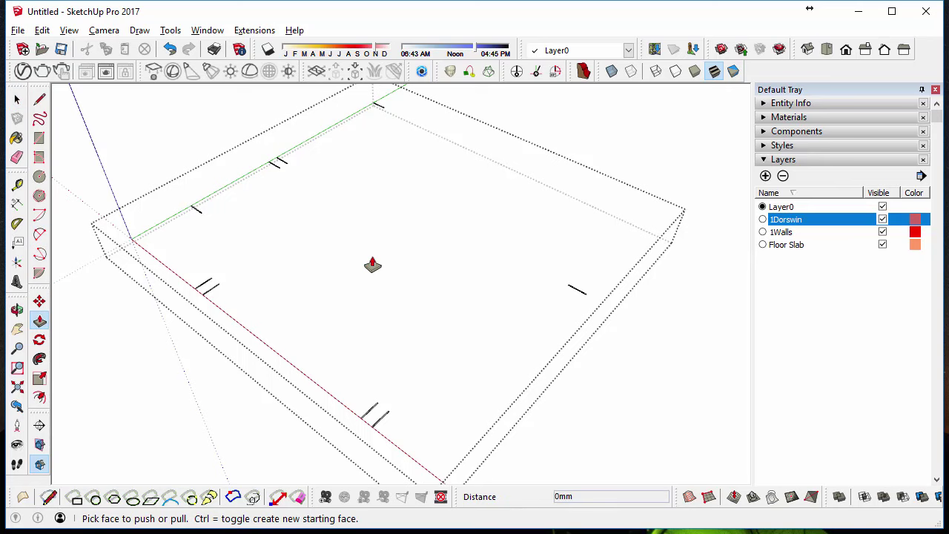
middle_click_drag(373, 226, 362, 244)
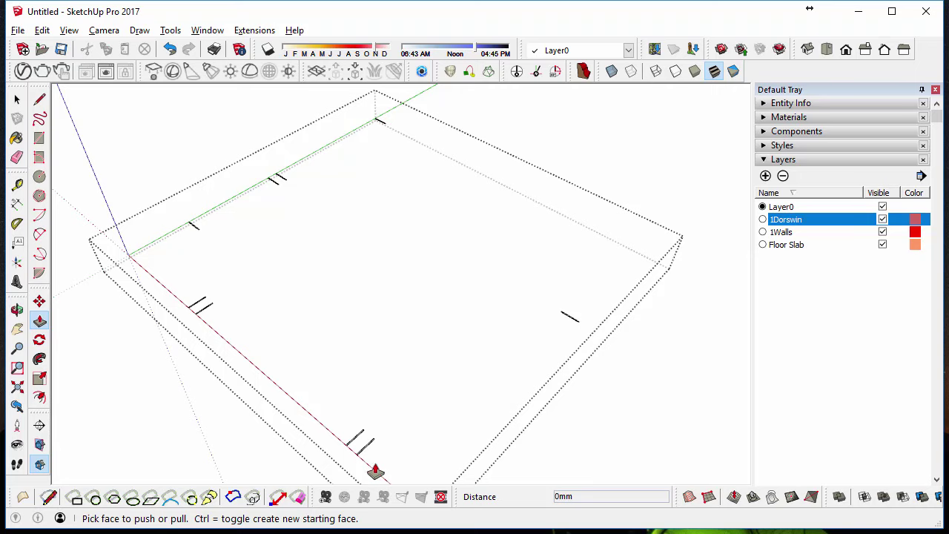
scroll(371, 467, "up", 4)
scroll(369, 456, "up", 1)
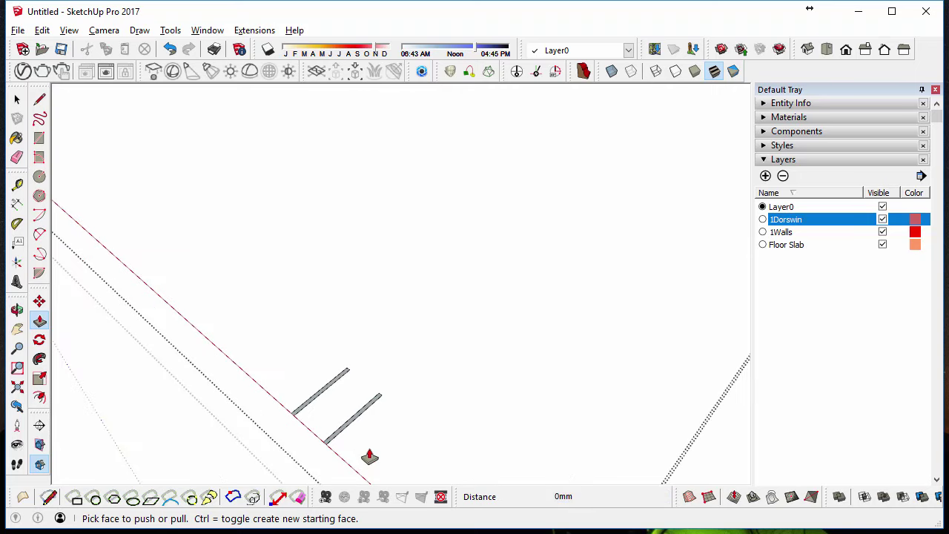
left_click(365, 415)
left_click(365, 415)
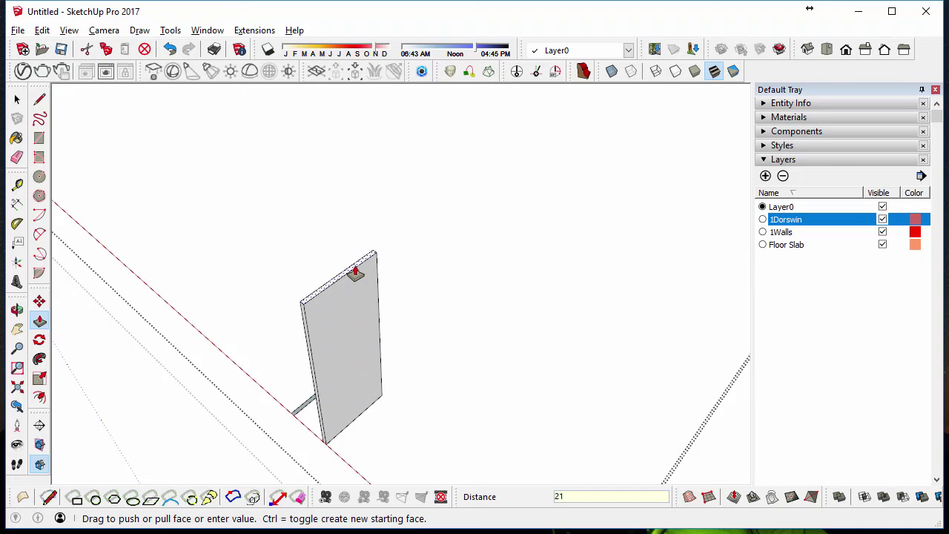
key("Return")
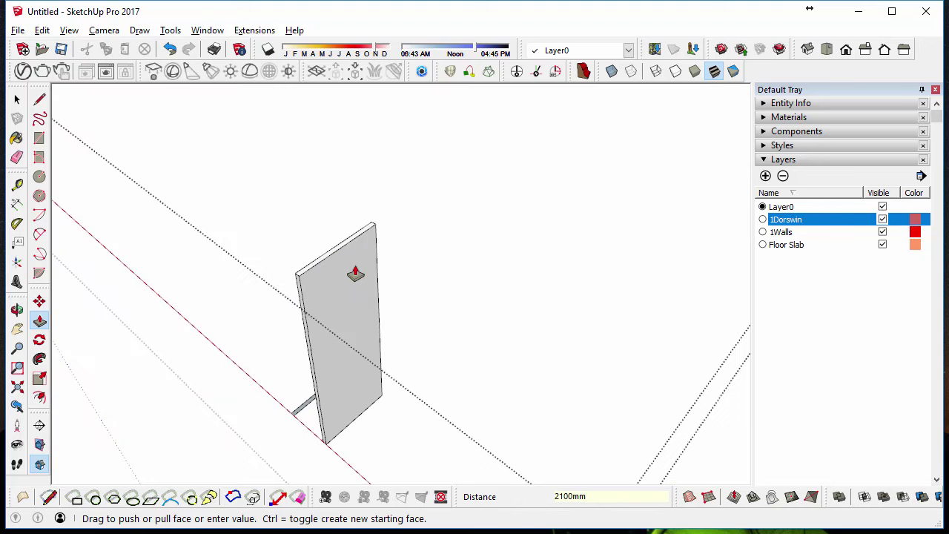
double_click(300, 413)
Repeat the 2100 mm extrusion on the isolated door face and on the red-axis door pair nearer the origin
scroll(304, 374, "down", 5)
scroll(546, 277, "up", 8)
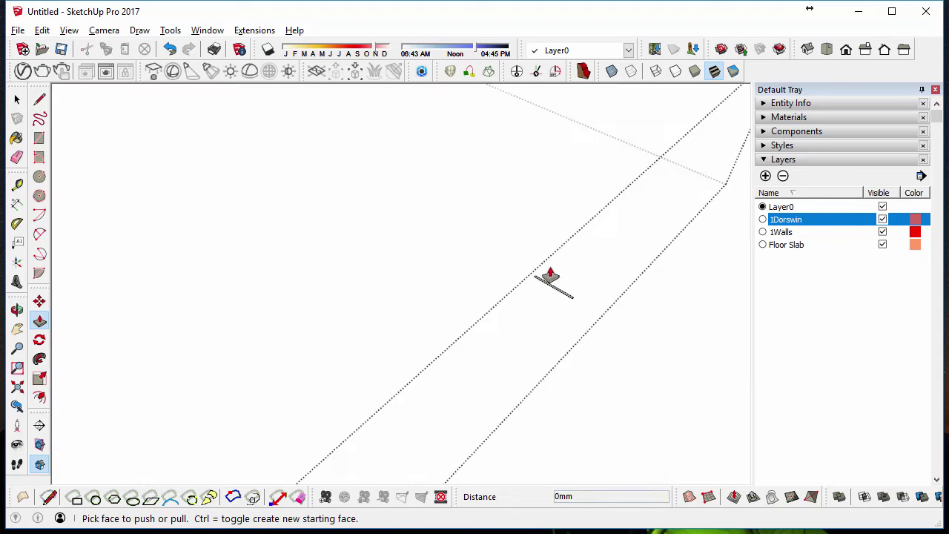
scroll(546, 294, "down", 5)
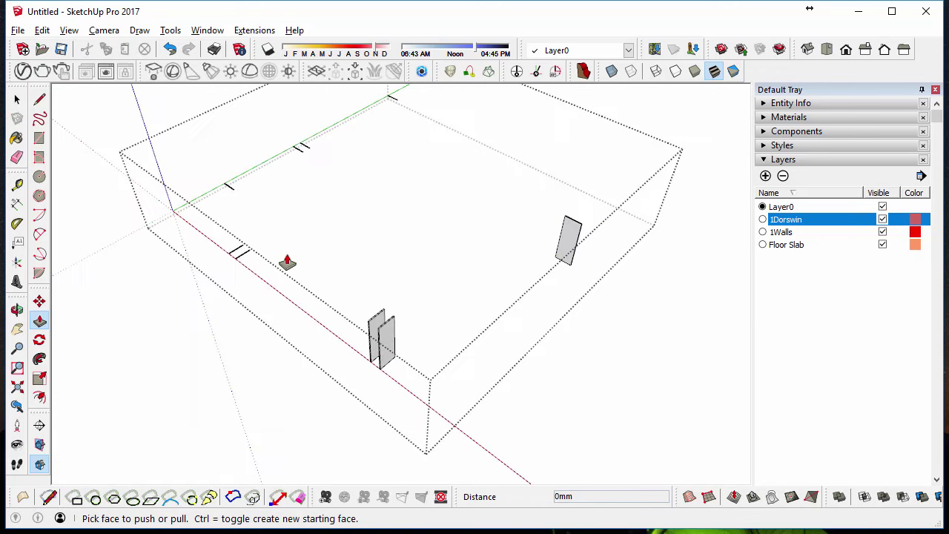
scroll(223, 260, "up", 6)
double_click(223, 259)
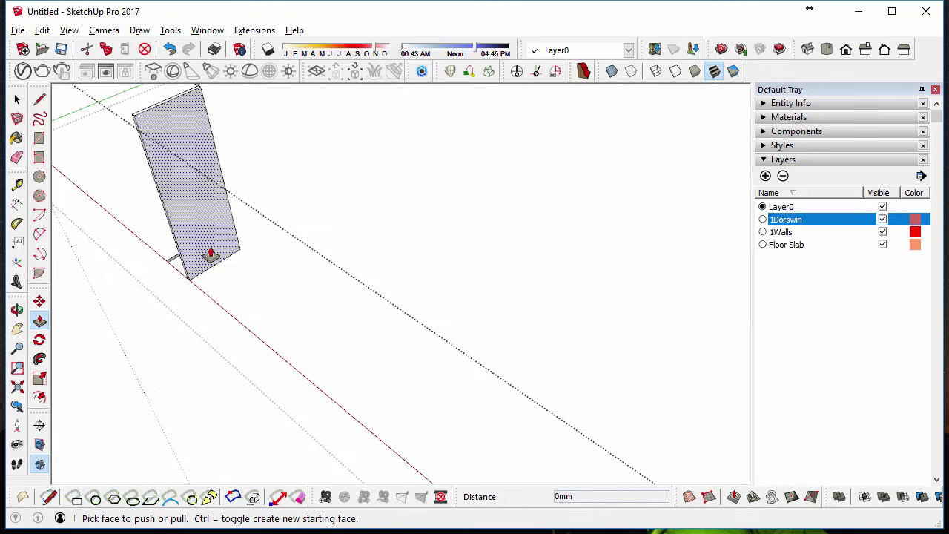
left_click(176, 265)
scroll(467, 375, "down", 3)
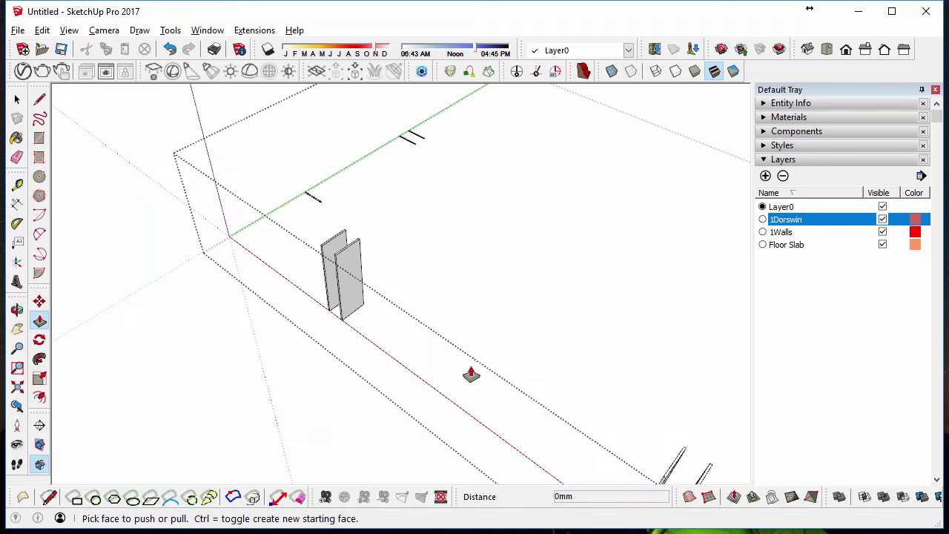
Push/Pull the single door face nearest the origin on the green axis and the adjacent door pair up 2100 mm
middle_click_drag(468, 375, 147, 310)
scroll(351, 383, "up", 5)
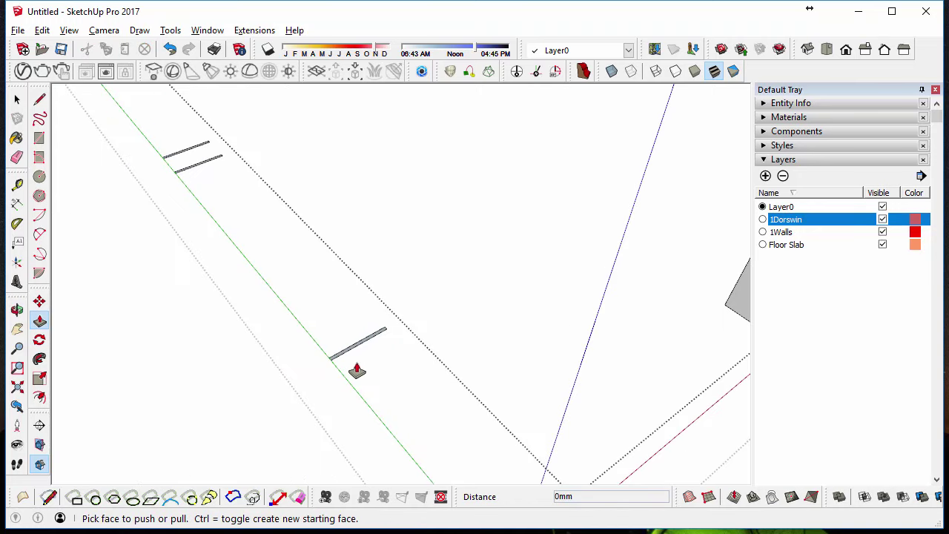
left_click(350, 325)
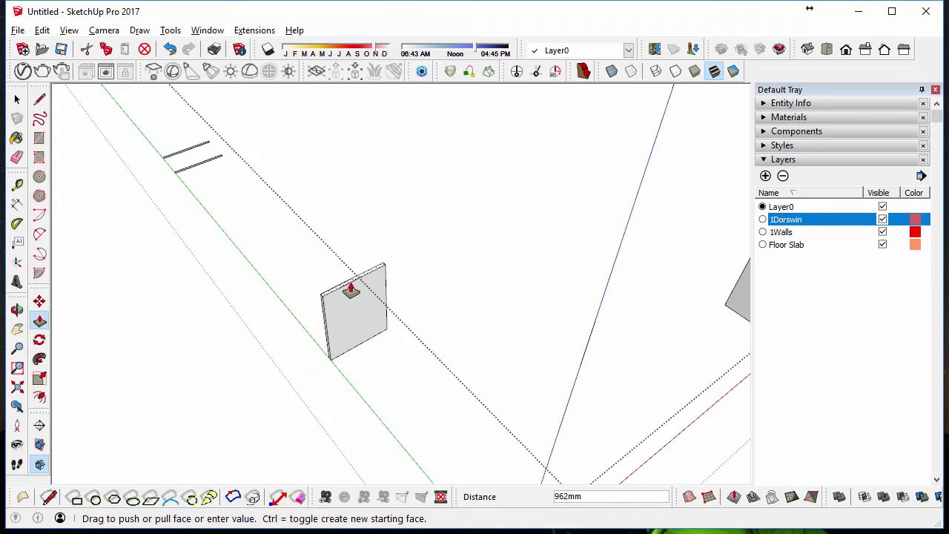
key("Return")
middle_click_drag(349, 289, 324, 252)
scroll(323, 253, "up", 5)
scroll(323, 256, "up", 3)
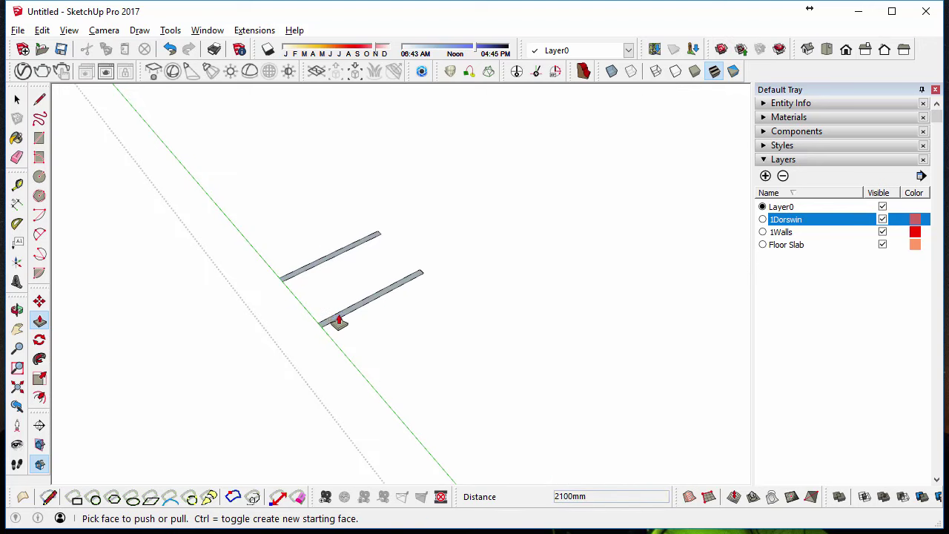
double_click(332, 320)
double_click(293, 281)
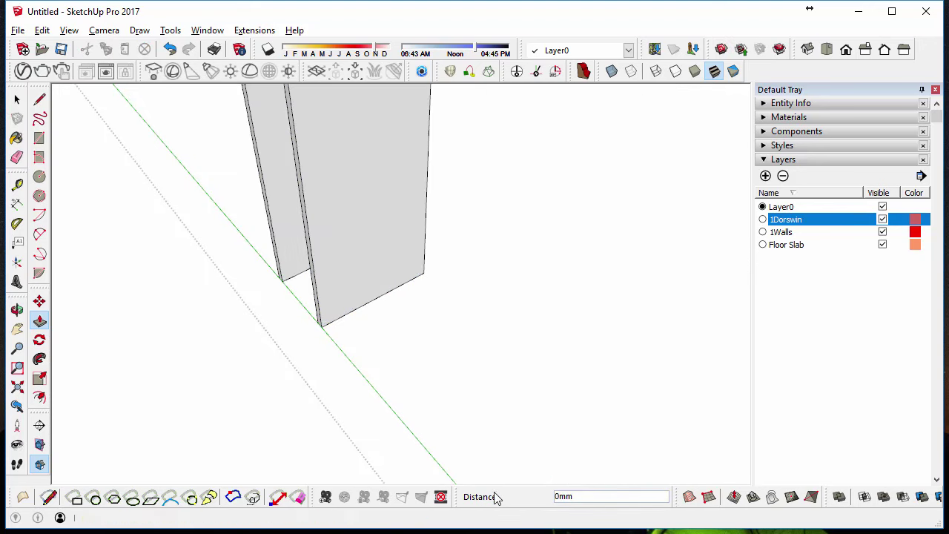
Repeat the 2100 mm extrusion on the last door face at the green axis's far corner
scroll(477, 436, "down", 5)
scroll(404, 300, "up", 3)
scroll(353, 265, "down", 4)
scroll(197, 309, "up", 5)
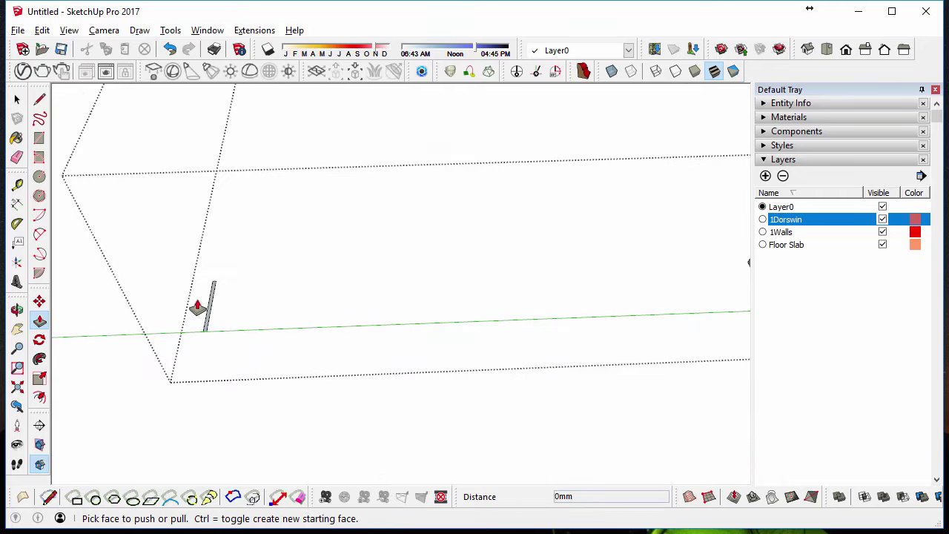
double_click(207, 311)
scroll(143, 259, "down", 5)
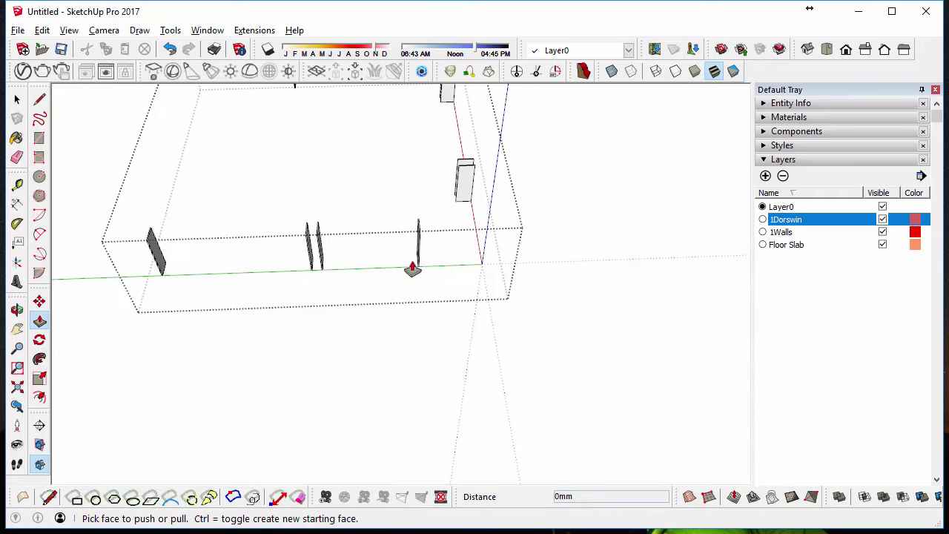
Close the doors and windows group and show the rest of the model again
mouse_move(459, 212)
middle_mouse_down()
mouse_move(248, 270)
mouse_move(205, 264)
middle_mouse_up()
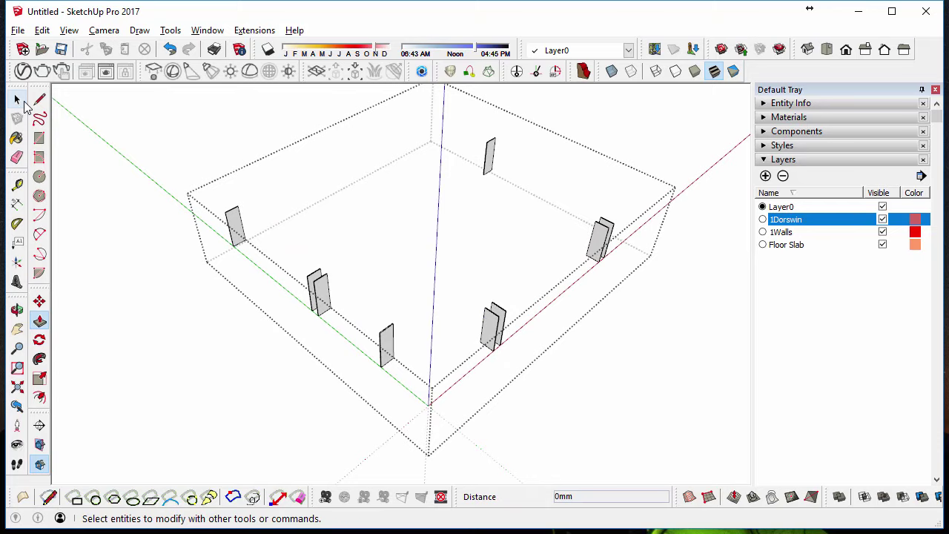
left_click(18, 98)
middle_click_drag(501, 368, 256, 323)
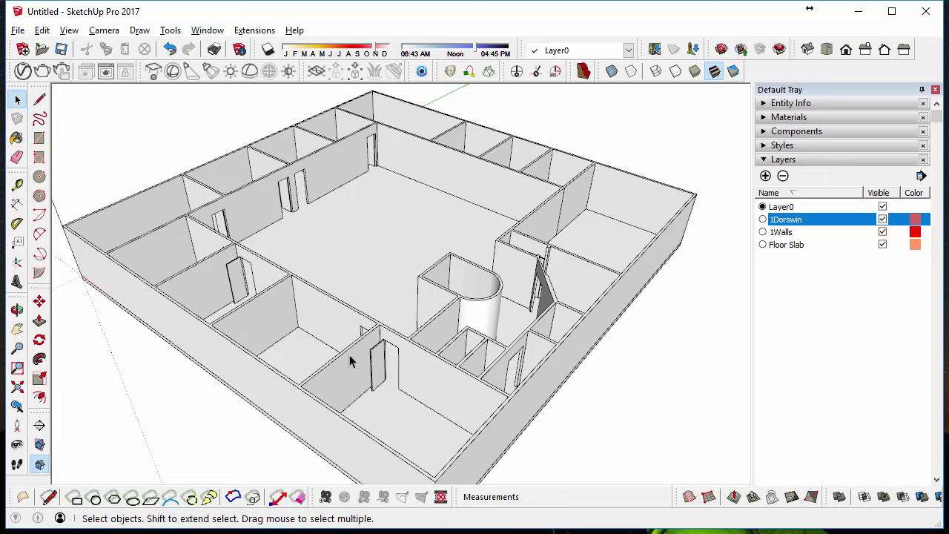
Add two new layers named Option A and Opton B
middle_click_drag(372, 266, 364, 280)
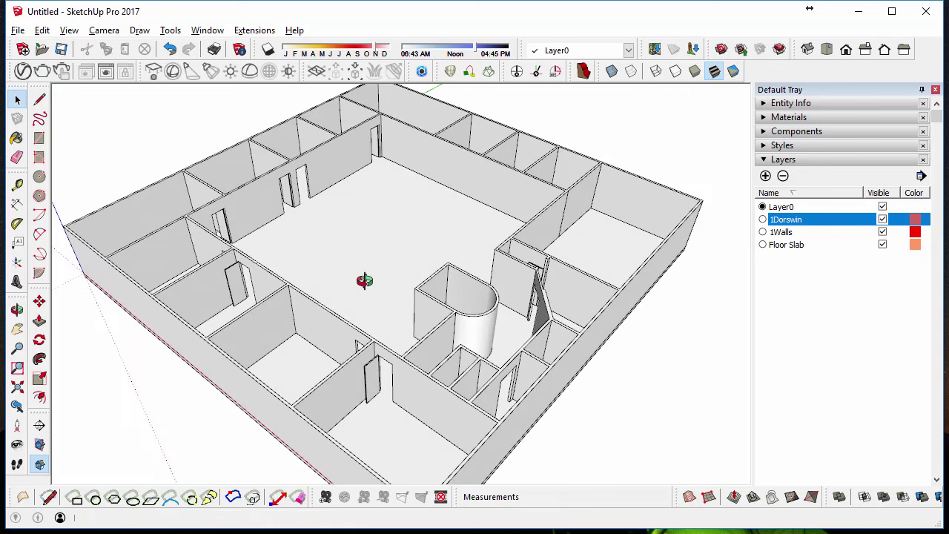
left_click(765, 177)
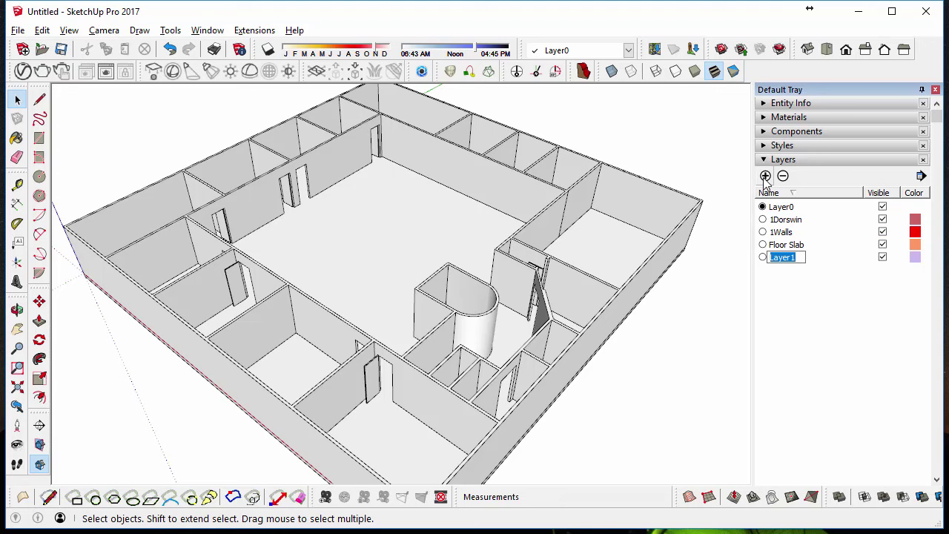
type("Option A")
key("Return")
left_click(764, 176)
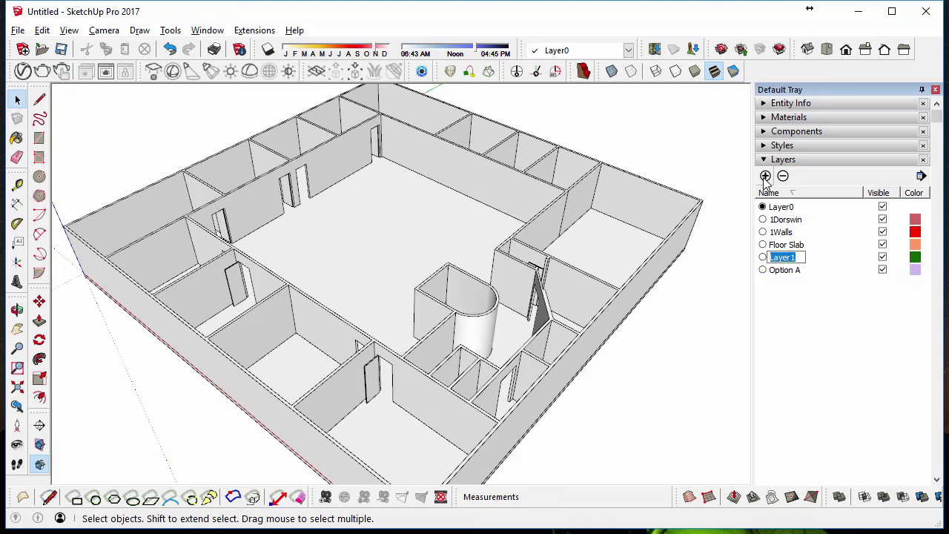
type("Option B")
key("Return")
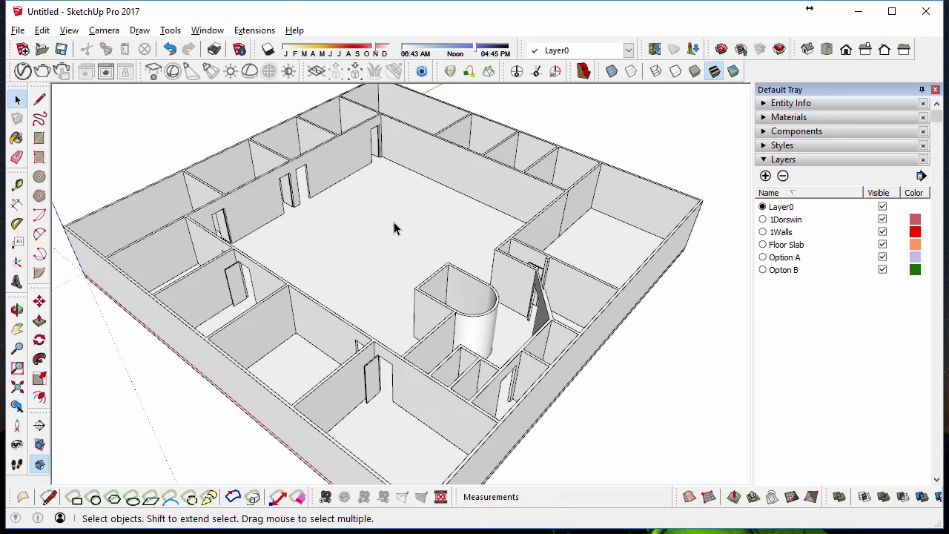
Start a file import limited to SketchUp Files (*.skp) and show the available models as large icons
middle_click_drag(393, 221, 394, 254)
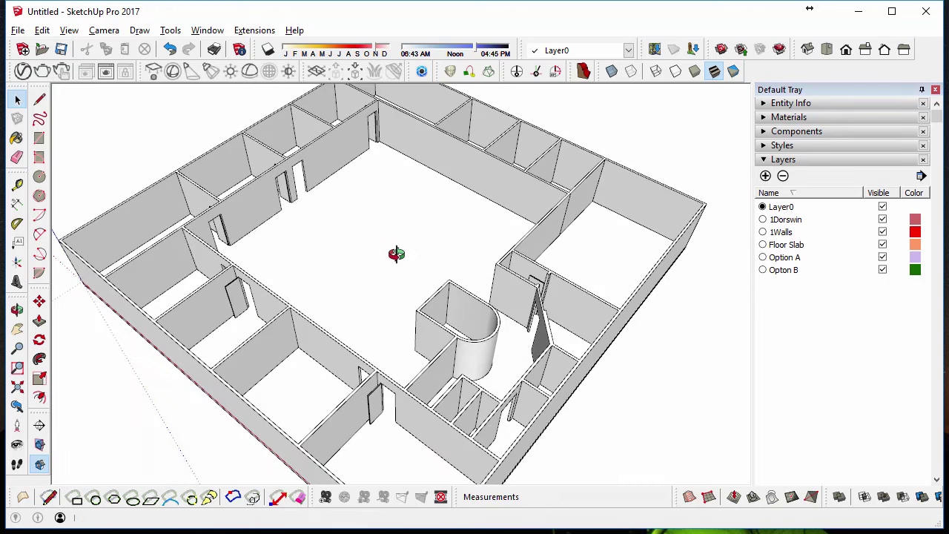
left_click(17, 30)
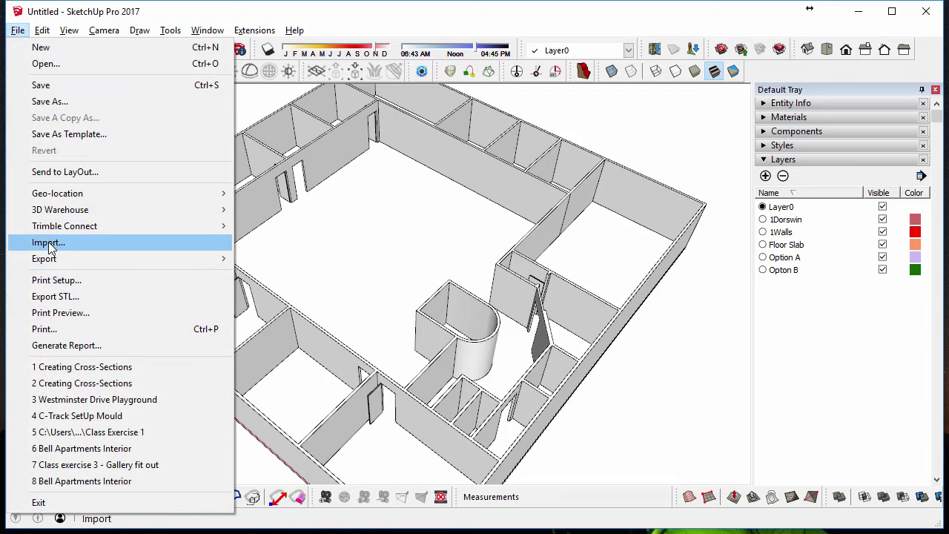
left_click(49, 243)
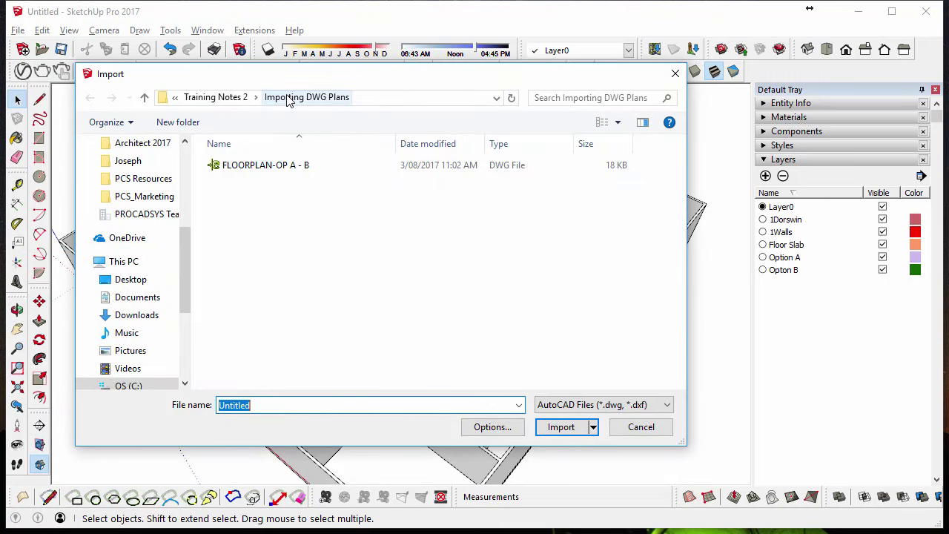
left_click(539, 409)
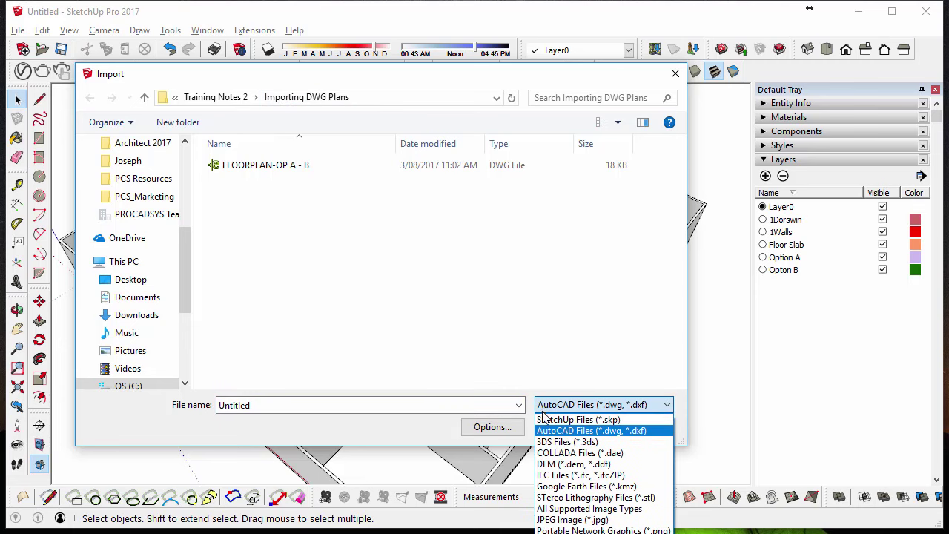
left_click(544, 421)
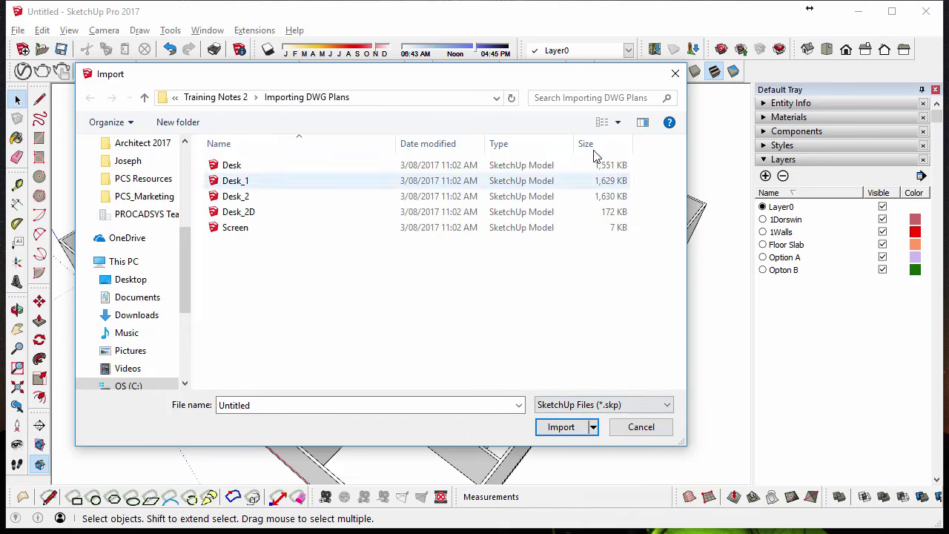
left_click(619, 123)
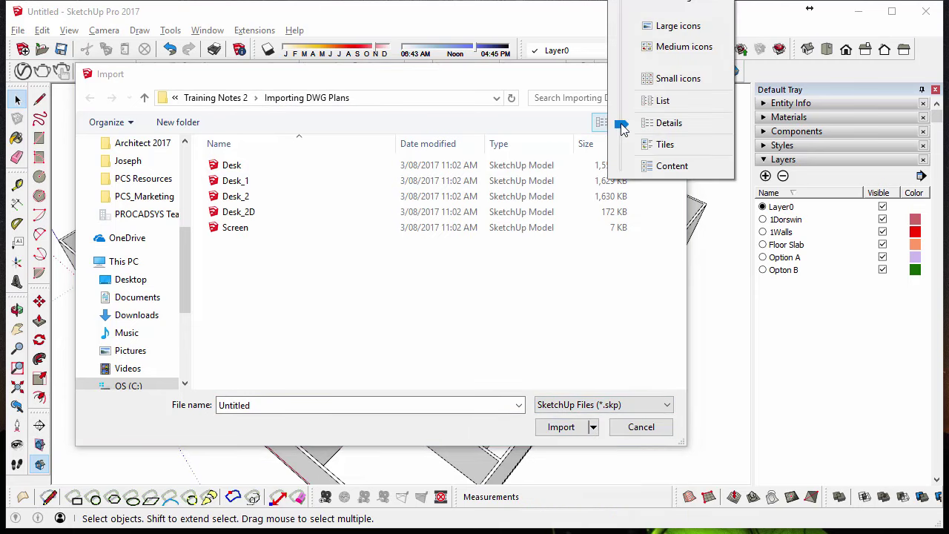
left_click(657, 26)
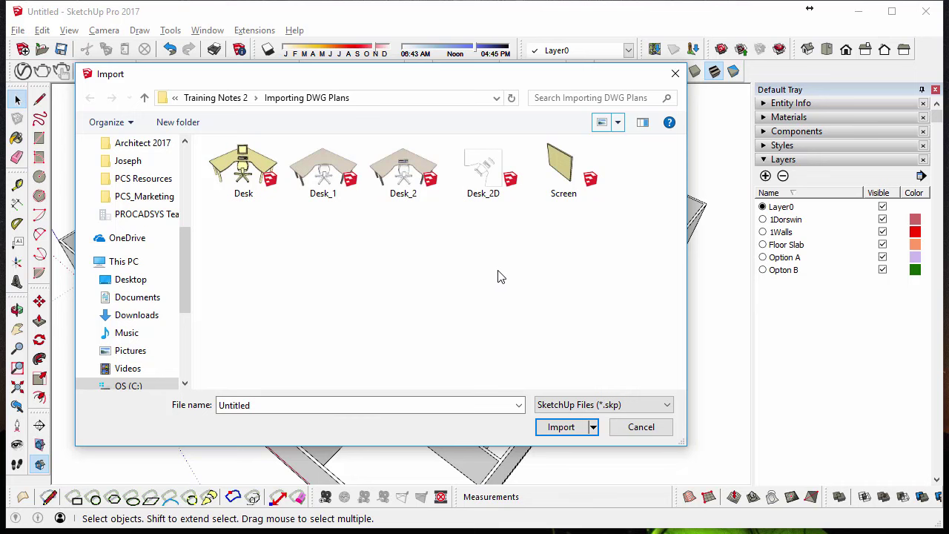
Import the Desk_2D model and place it on the floor of the large central room
left_click(489, 191)
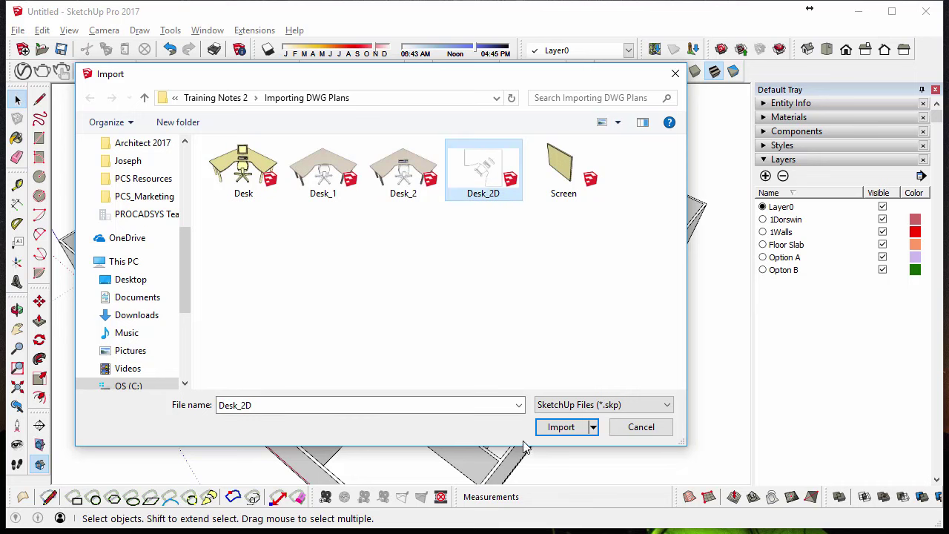
left_click(560, 427)
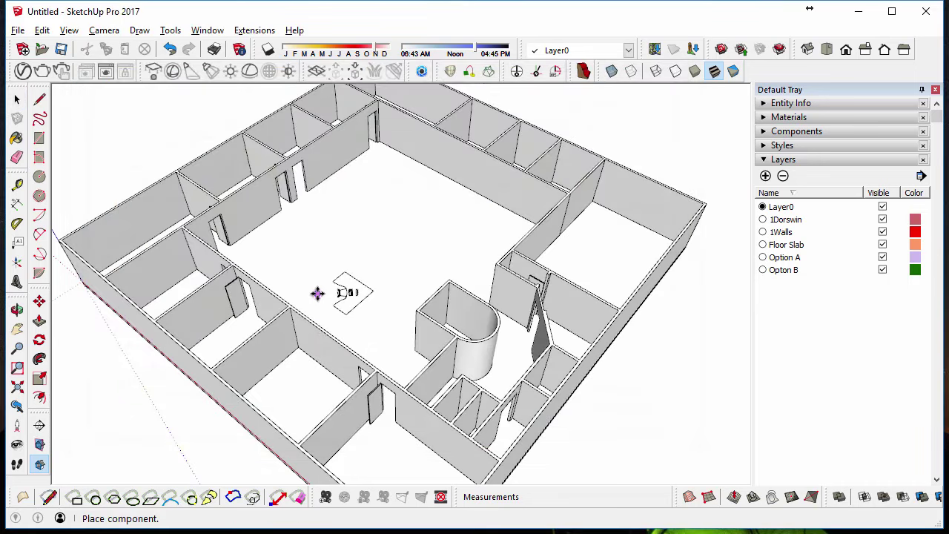
left_click(263, 253)
Copy the imported desk about 2153 mm away along the room's length, beside the original
middle_click_drag(263, 254, 349, 339)
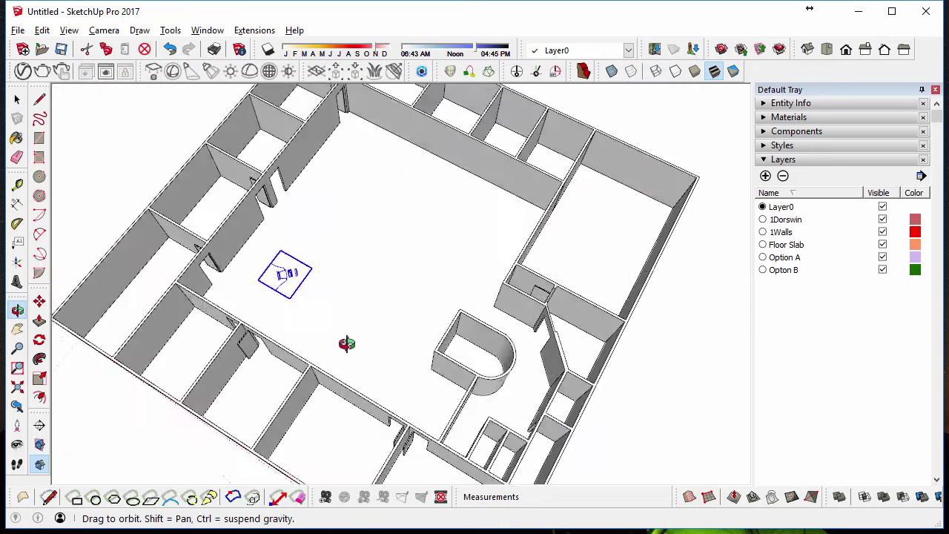
scroll(278, 276, "up", 5)
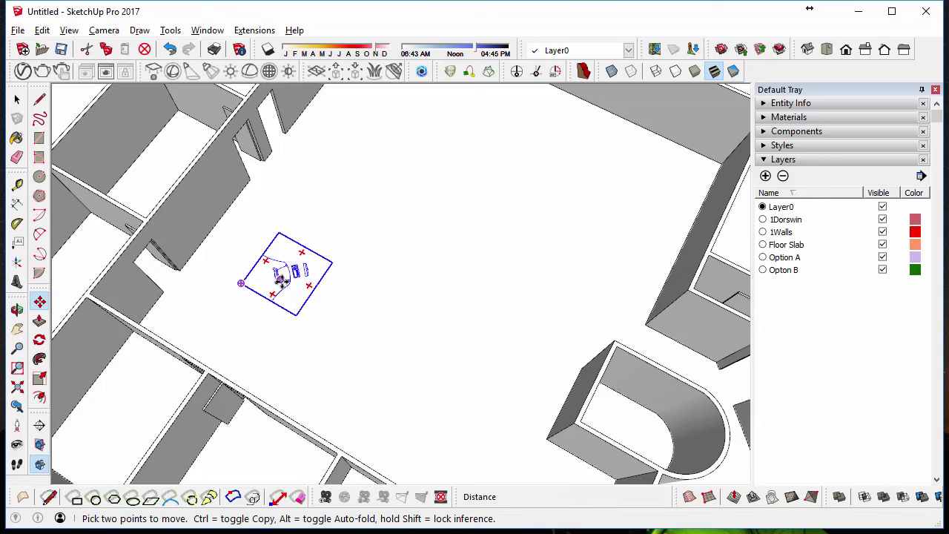
middle_click_drag(343, 275, 349, 303)
scroll(309, 265, "up", 3)
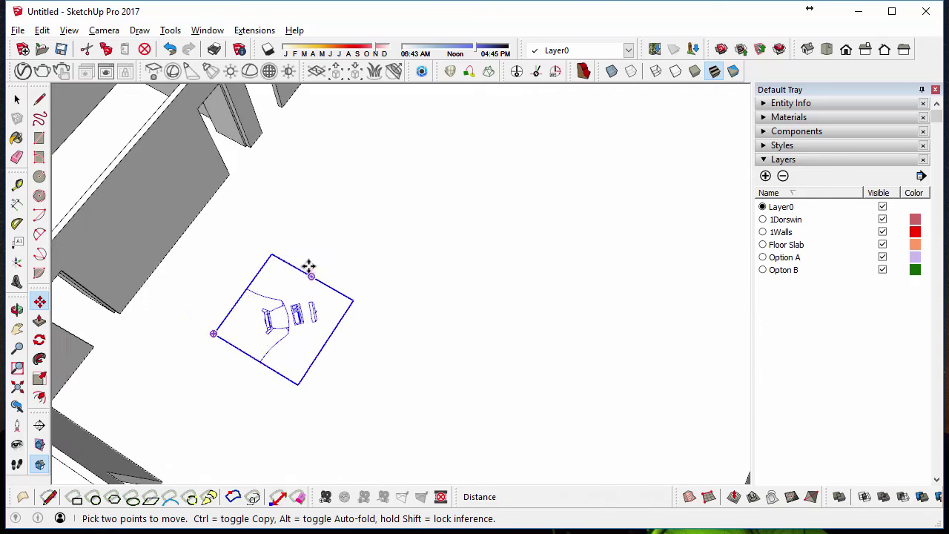
key("ctrl")
left_click(312, 275)
left_click(378, 237)
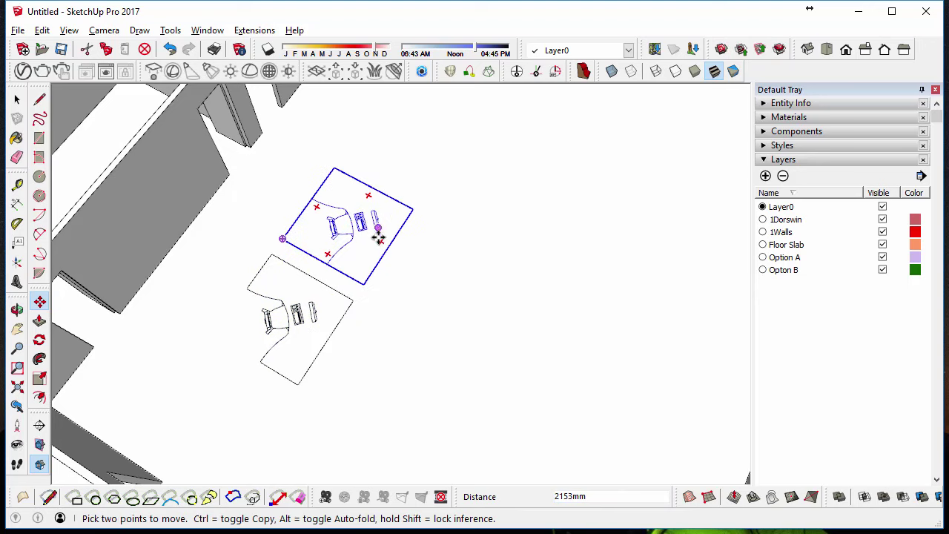
Rotate the copied desk a quarter turn and move it flush against the original desk's edge
key("q")
left_click(380, 242)
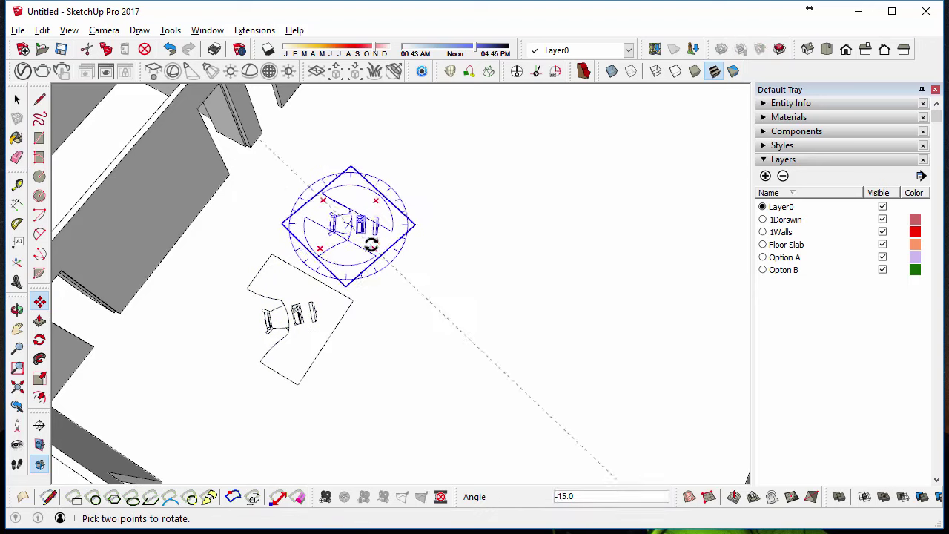
left_click(314, 266)
left_click(325, 263)
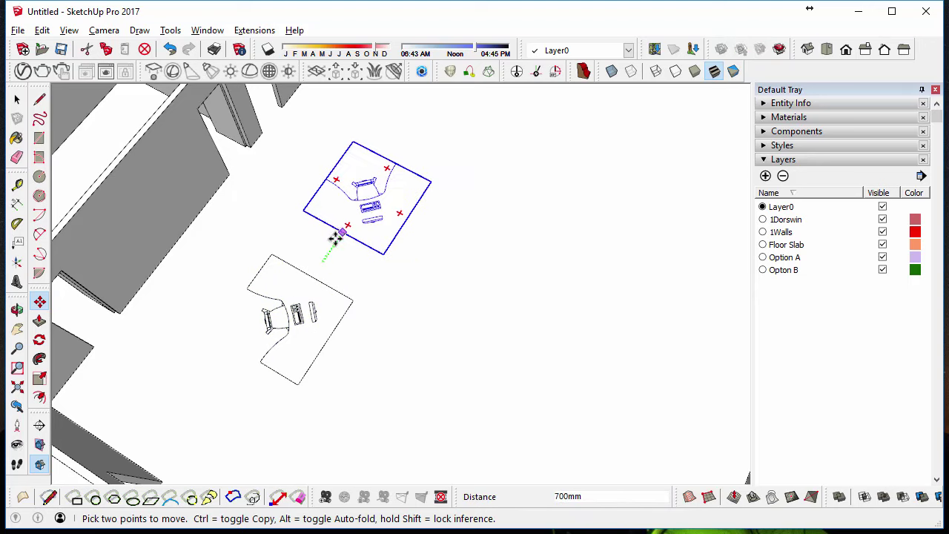
left_click(326, 285)
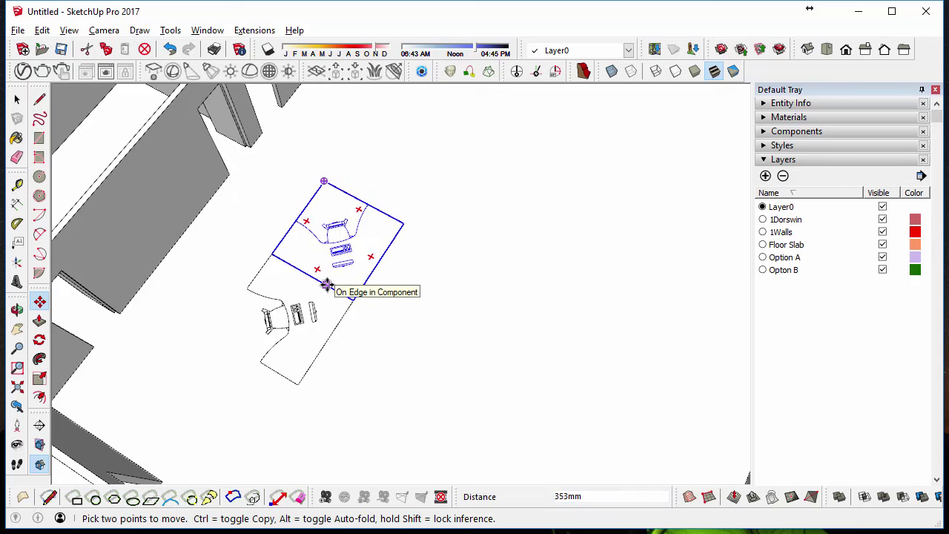
Select both desks and copy the pair 3600 mm along the row so the four desks join end to end
middle_click_drag(330, 321, 329, 338)
key("space")
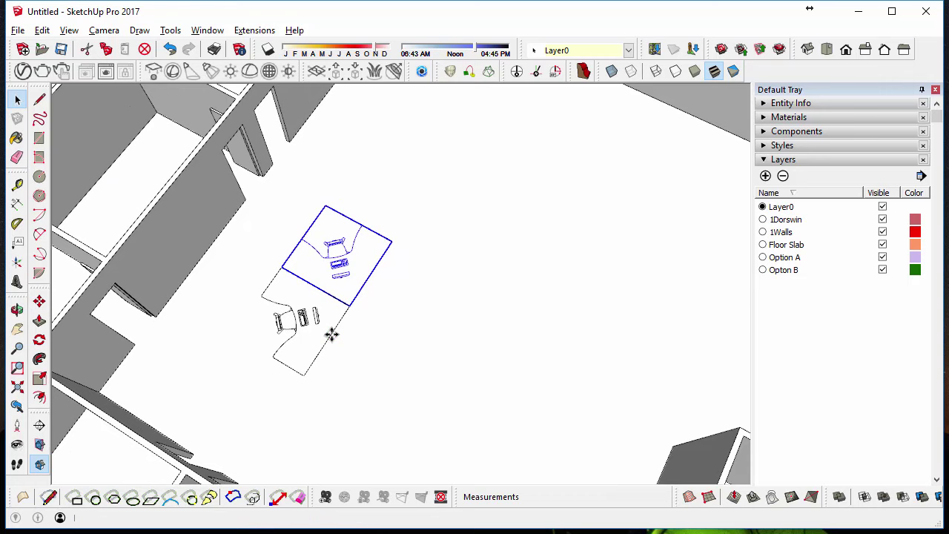
left_click(332, 335, "ctrl")
key("m")
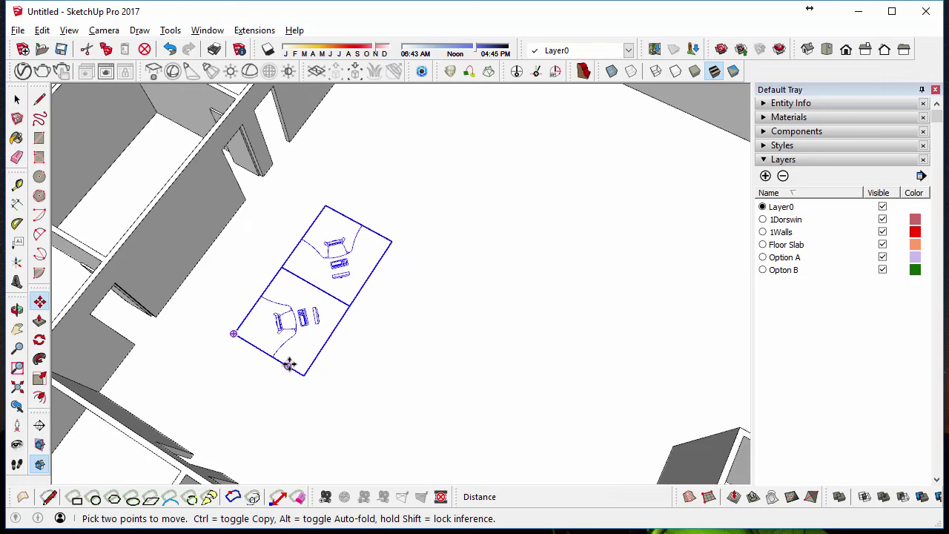
key("ctrl")
left_click(288, 366)
left_click(372, 236)
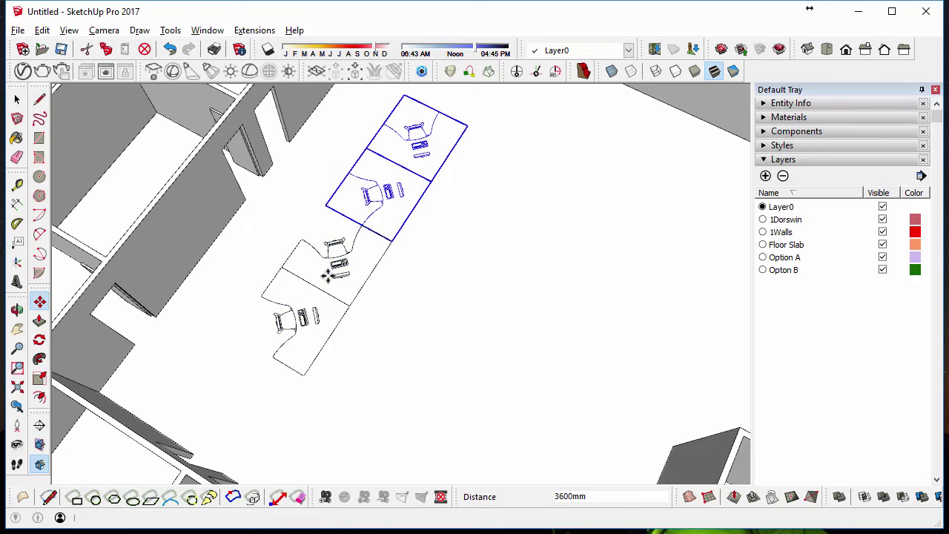
Select the row of four desks and copy it about 2441 mm sideways towards the curved wall
middle_click_drag(328, 272, 455, 259)
key("space")
left_click_drag(289, 128, 405, 421)
scroll(341, 326, "up", 3)
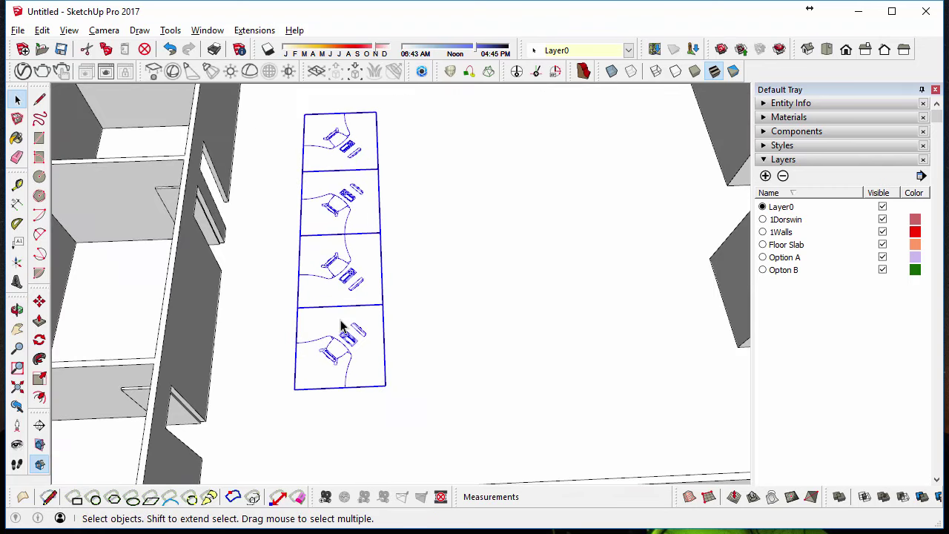
key("m")
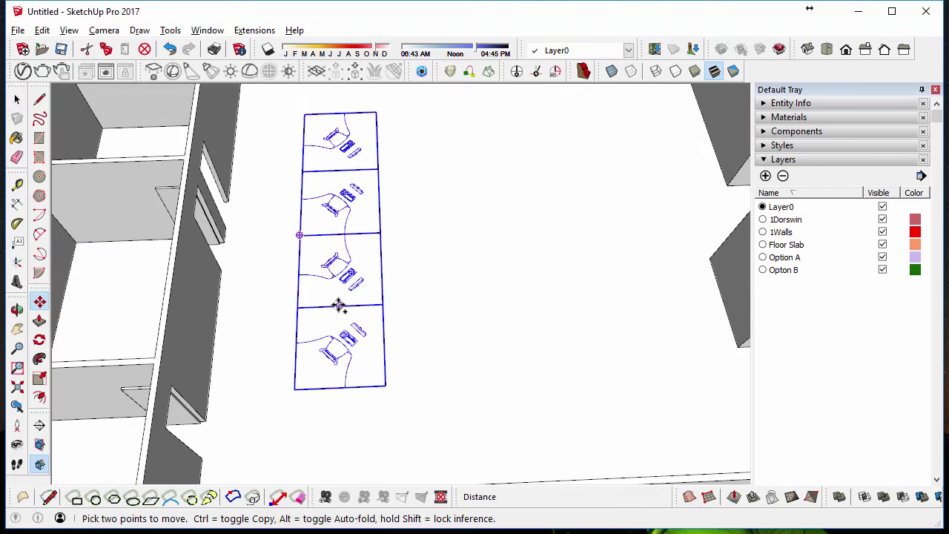
left_click(340, 305)
key("ctrl")
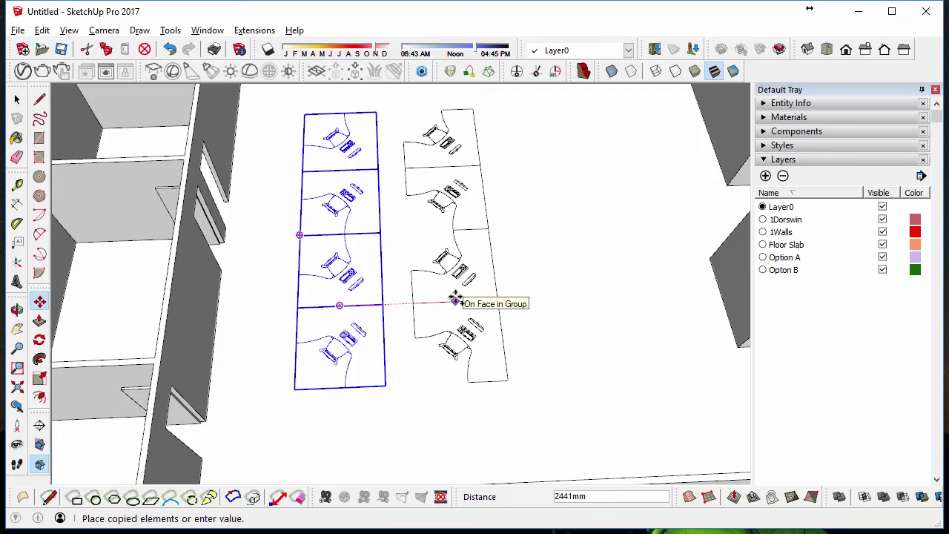
left_click(455, 299)
Flip the copied desk row along the red direction and move it back-to-back against the original row
right_click(455, 297)
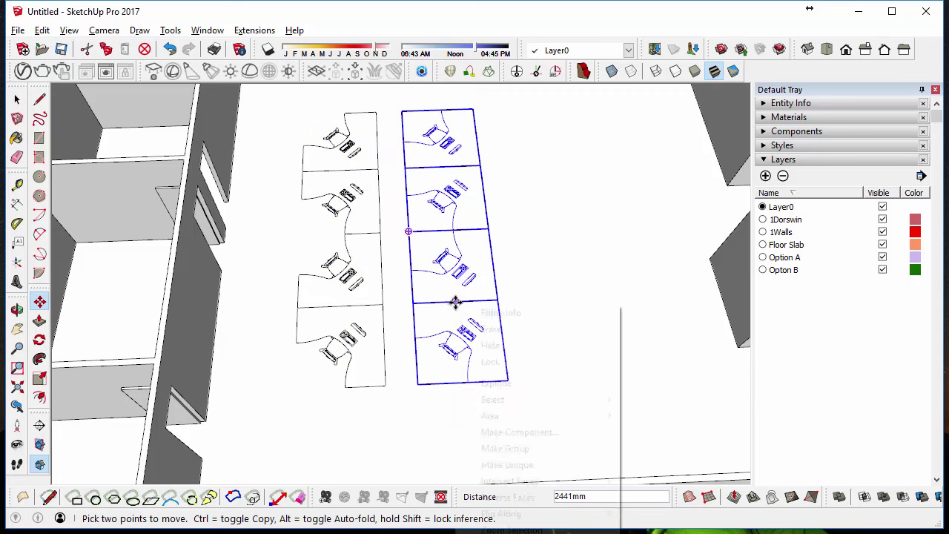
mouse_move(545, 511)
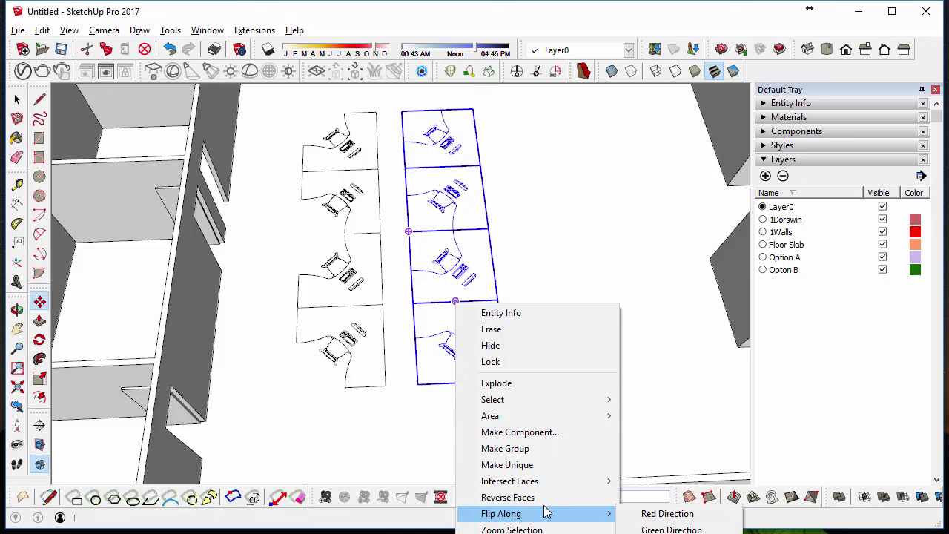
left_click(688, 515)
left_click(413, 306)
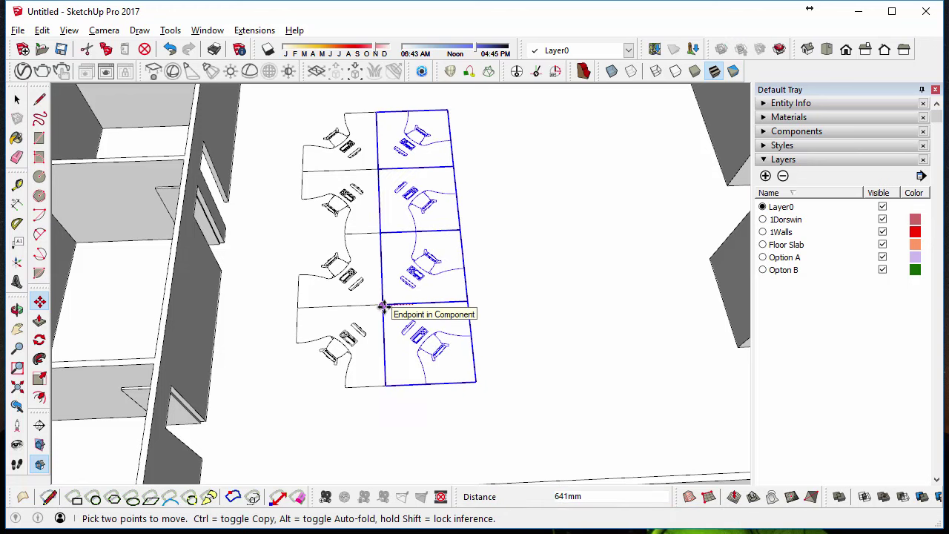
left_click(383, 307)
Select the block of eight desks and copy it about 4455 mm sideways towards the curved wall
scroll(383, 307, "down", 5)
middle_click_drag(307, 335, 297, 208)
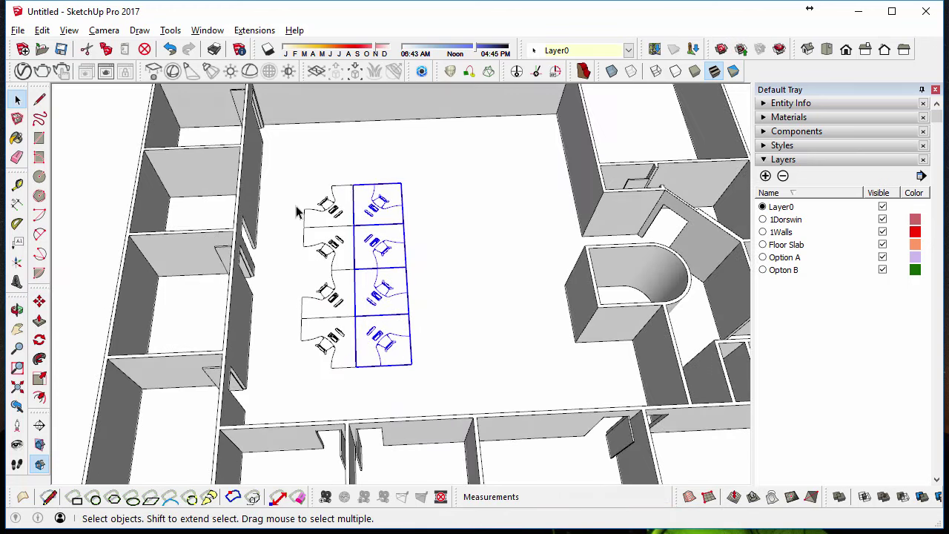
left_click_drag(277, 160, 438, 382)
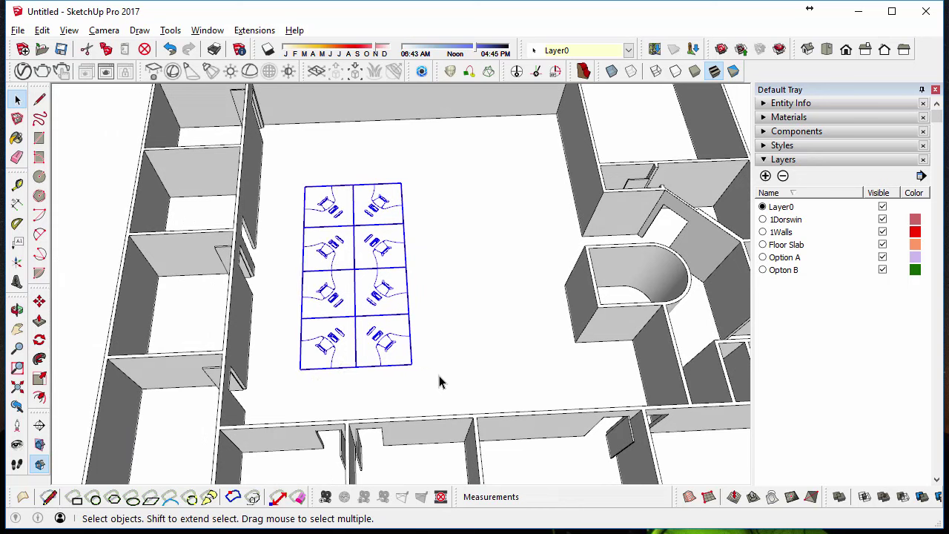
key("m")
key("ctrl")
left_click(376, 288)
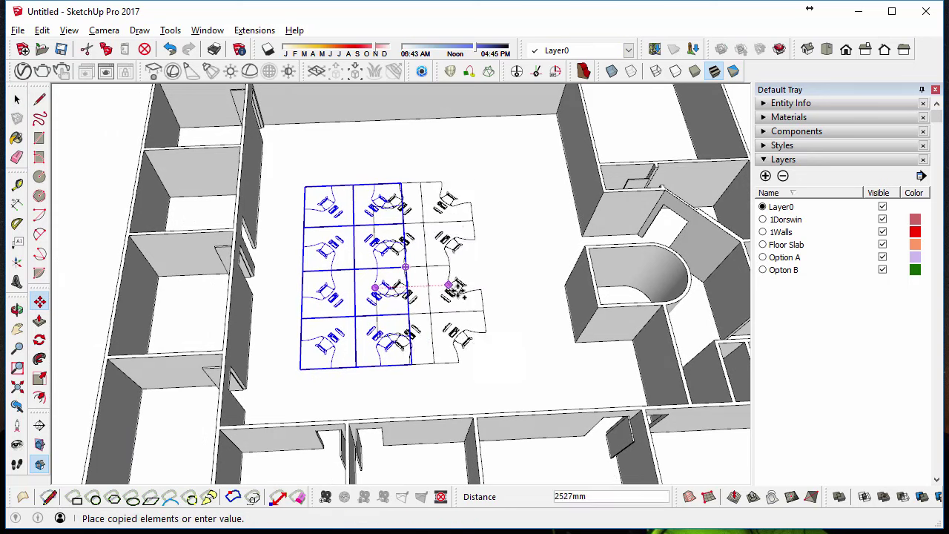
left_click(505, 286)
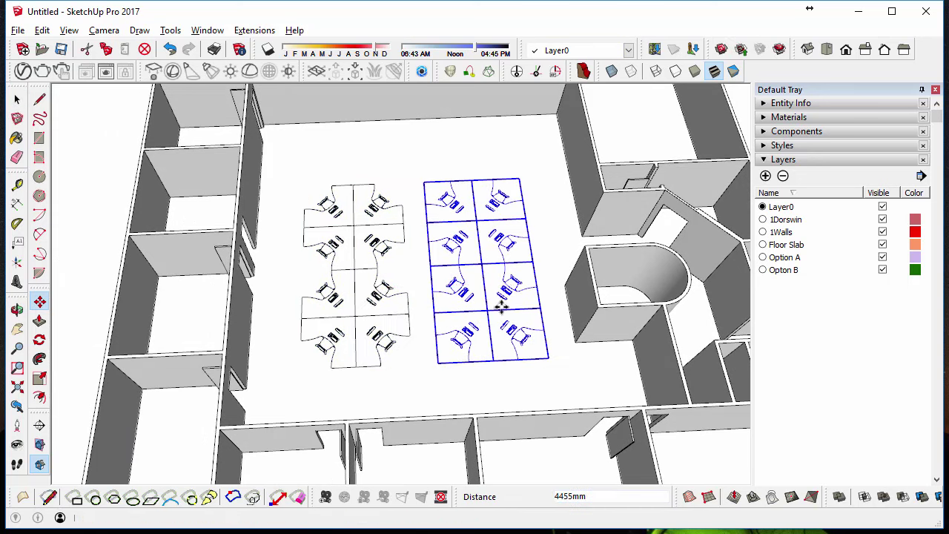
Select both blocks of eight desks and make them into one group
middle_click_drag(504, 286, 361, 404)
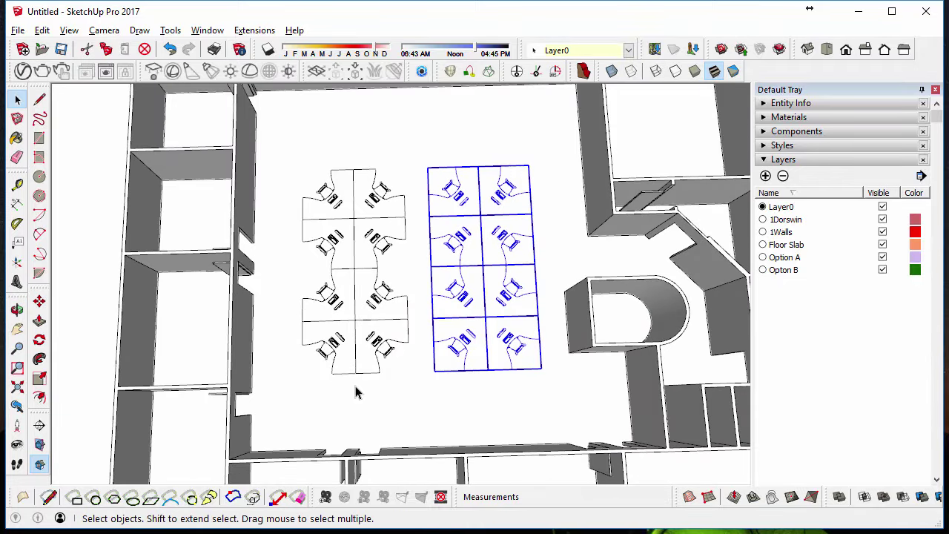
left_click_drag(277, 140, 561, 417)
middle_click_drag(561, 417, 412, 343)
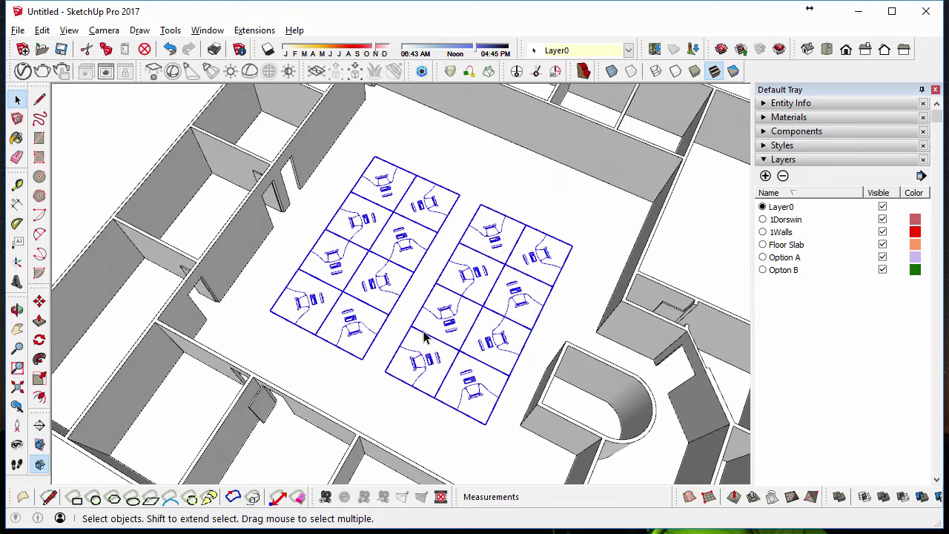
right_click(425, 337)
left_click(457, 477)
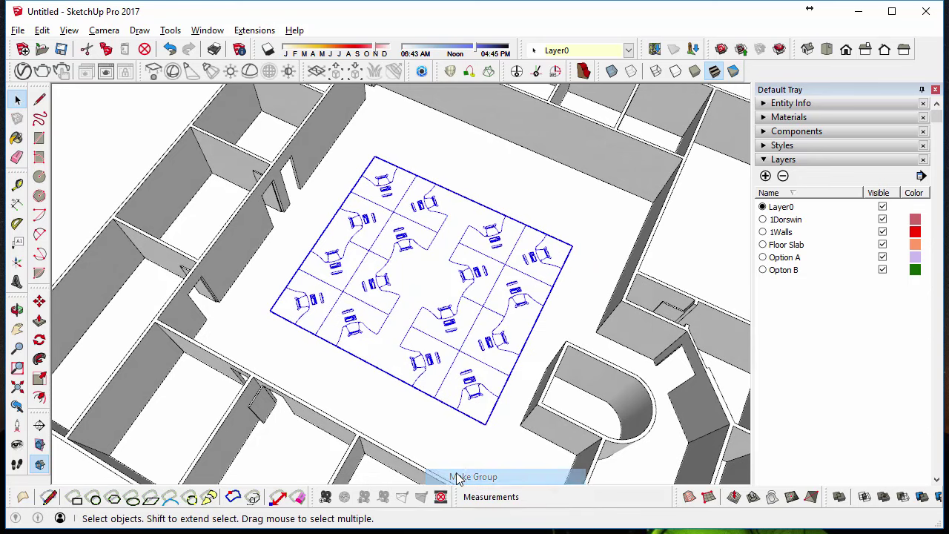
Assign the desk group to the Option A layer
left_click(592, 50)
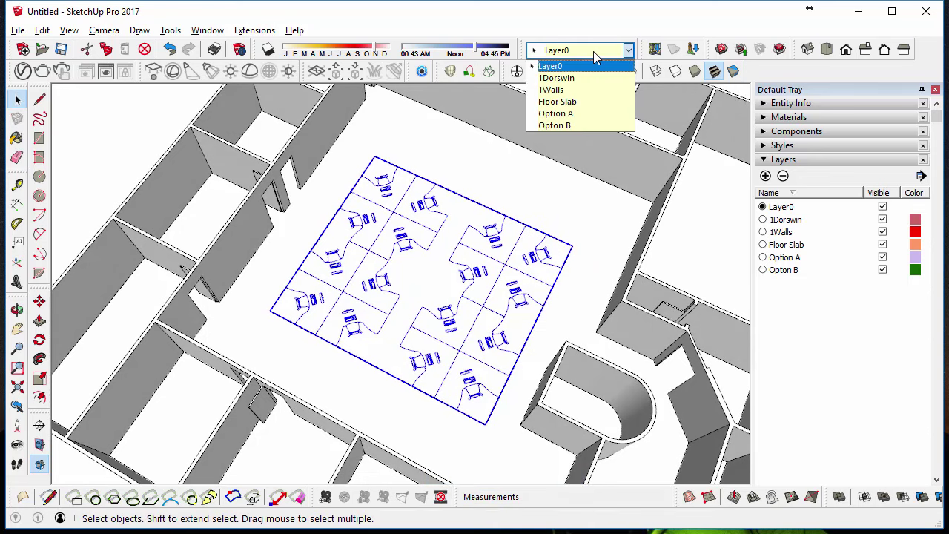
left_click(581, 114)
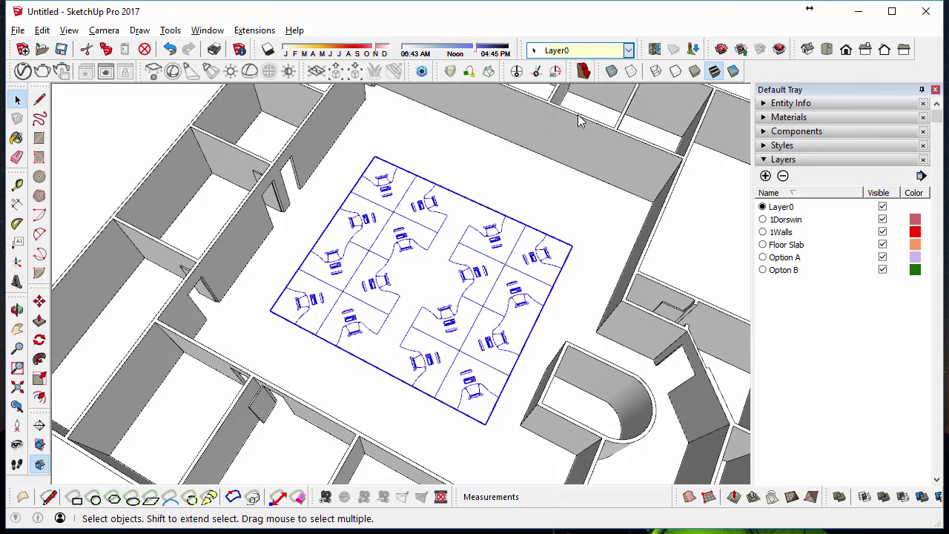
left_click(137, 138)
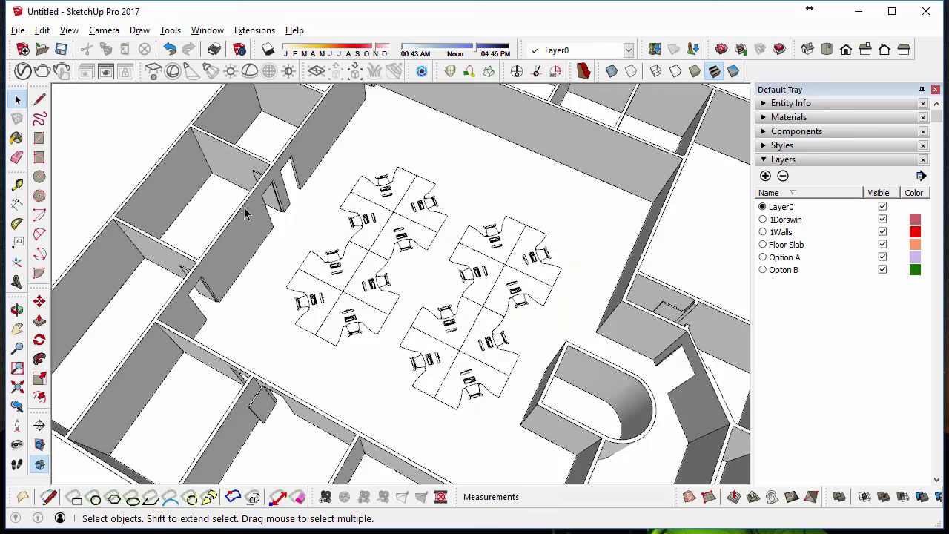
left_click(380, 258)
left_click(148, 117)
Copy the desk group to the clipboard and hide the Option A layer
left_click(358, 250)
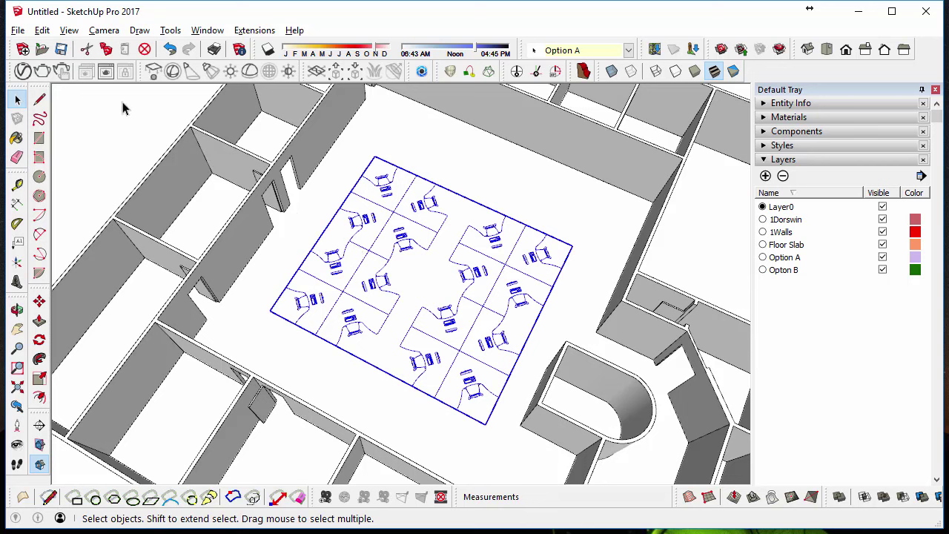
left_click(106, 52)
left_click(635, 251)
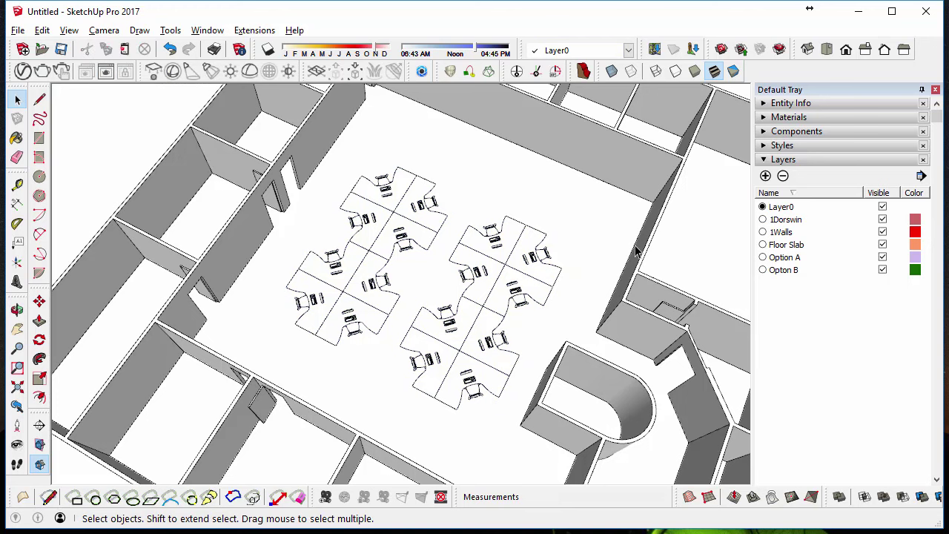
left_click(882, 258)
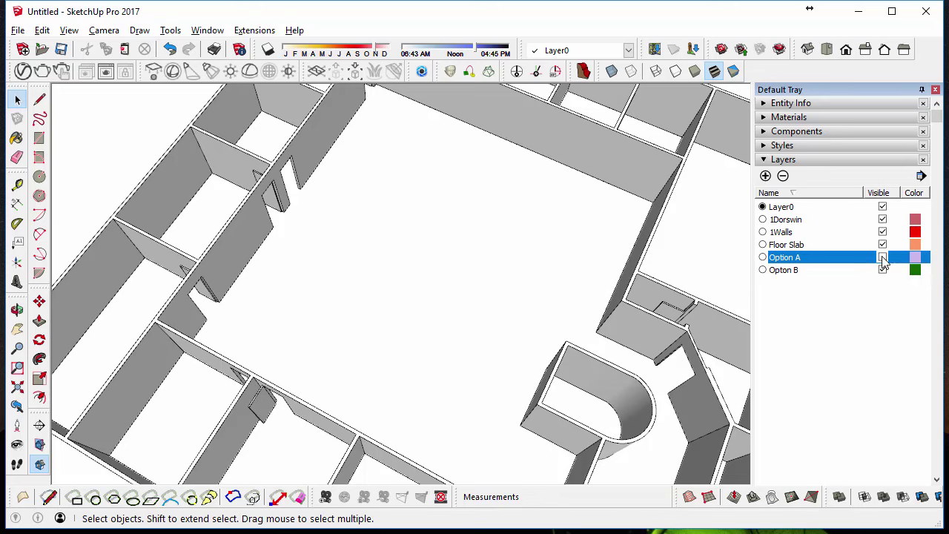
Paste the desk group in place and assign the copy to the Opton B layer
left_click(42, 30)
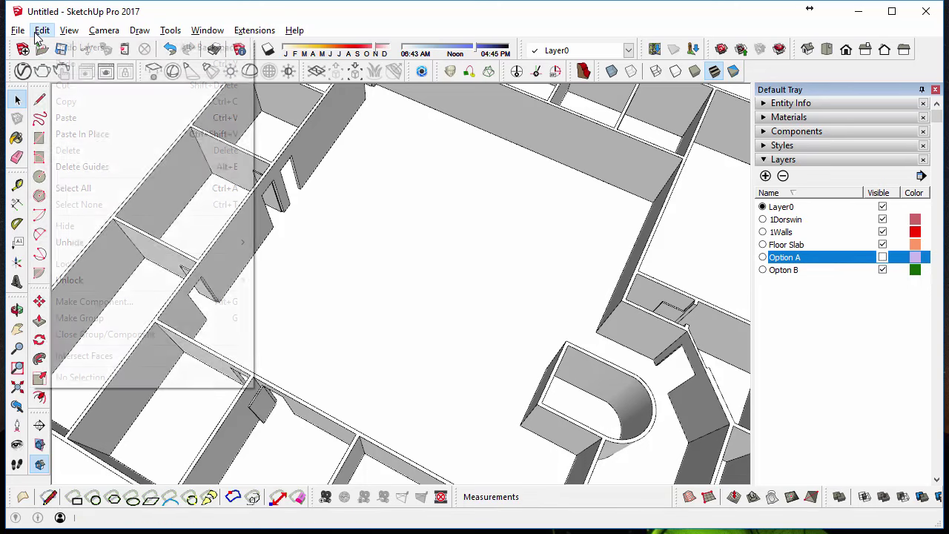
left_click(82, 134)
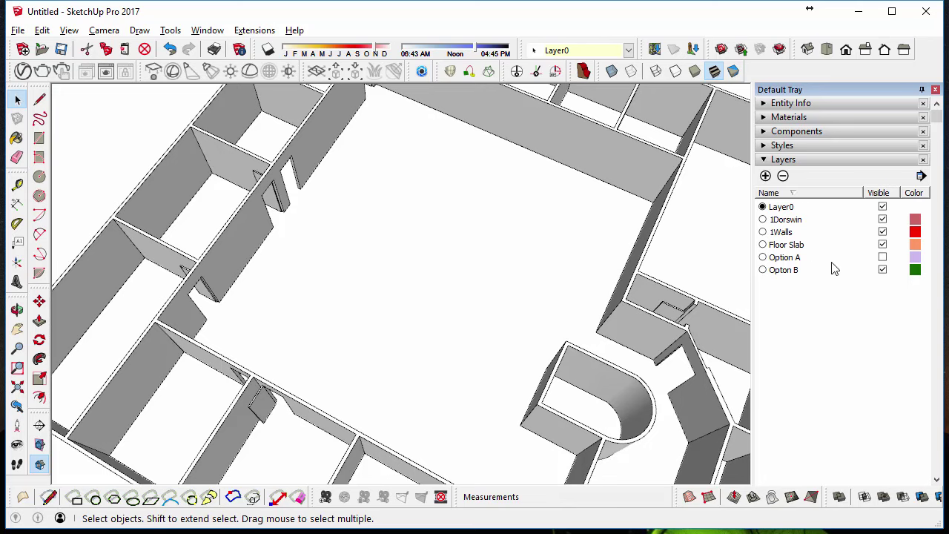
left_click(629, 50)
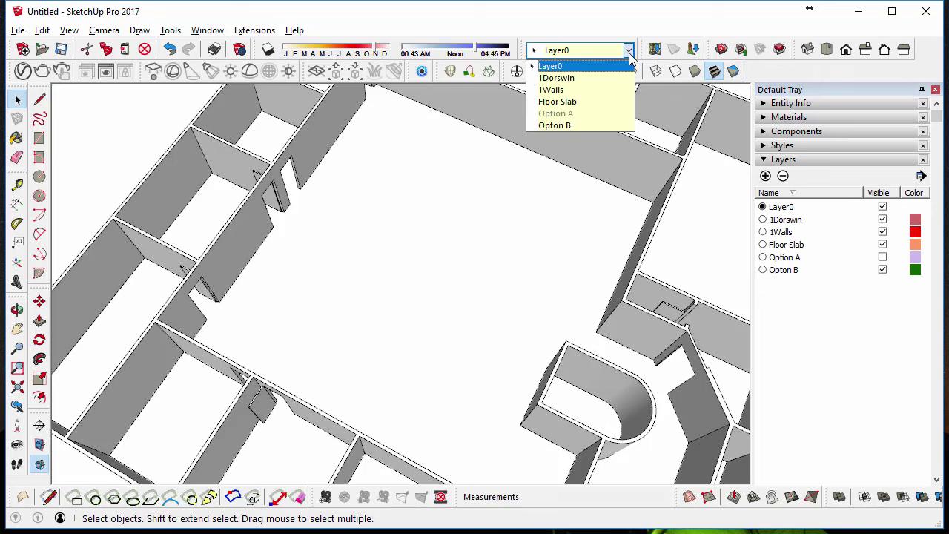
left_click(588, 123)
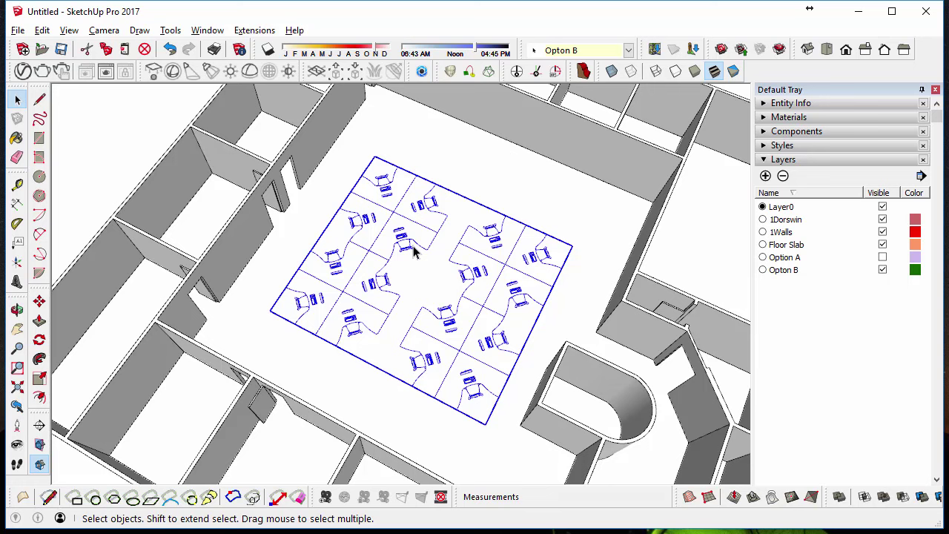
Open the Opton B desk group for editing and rotate two neighbouring aisle-side desks of the first block by 90 degrees, starting at its near end
double_click(398, 246)
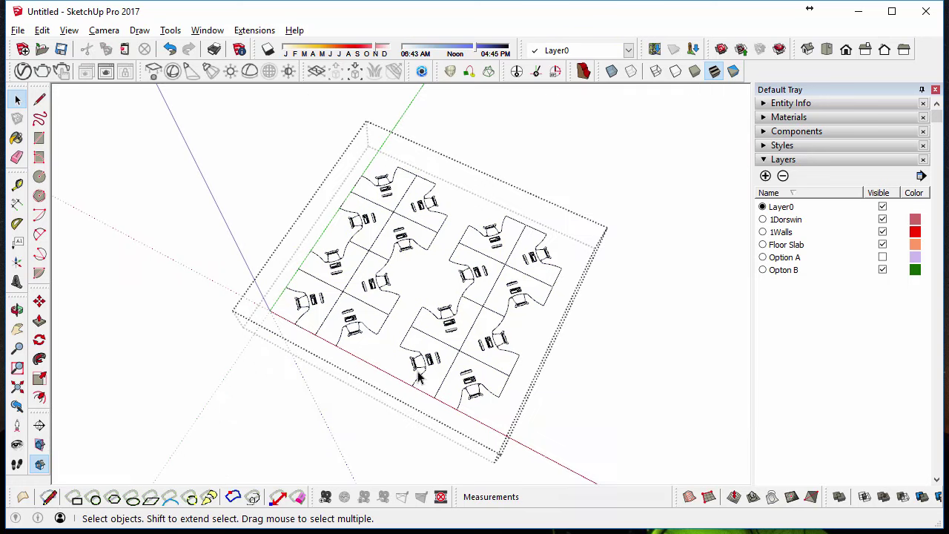
left_click(318, 337)
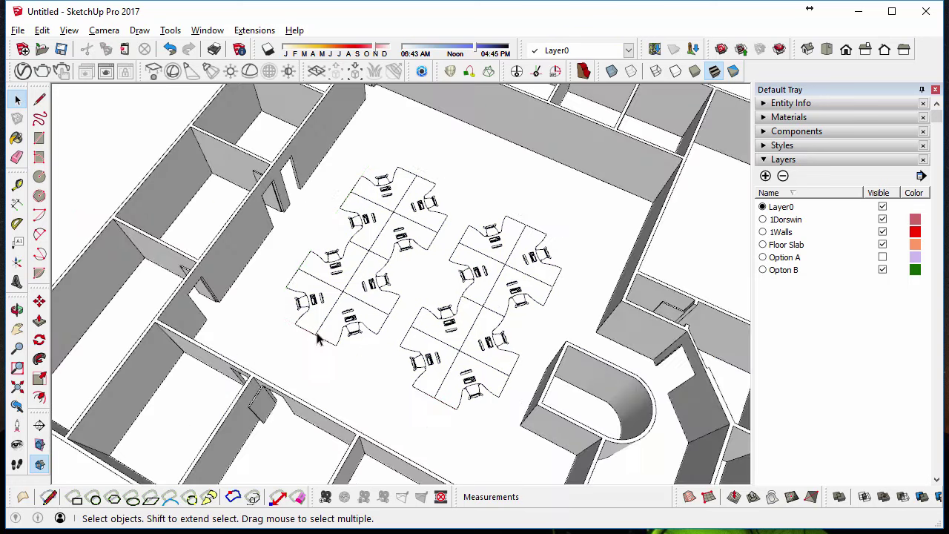
double_click(349, 298)
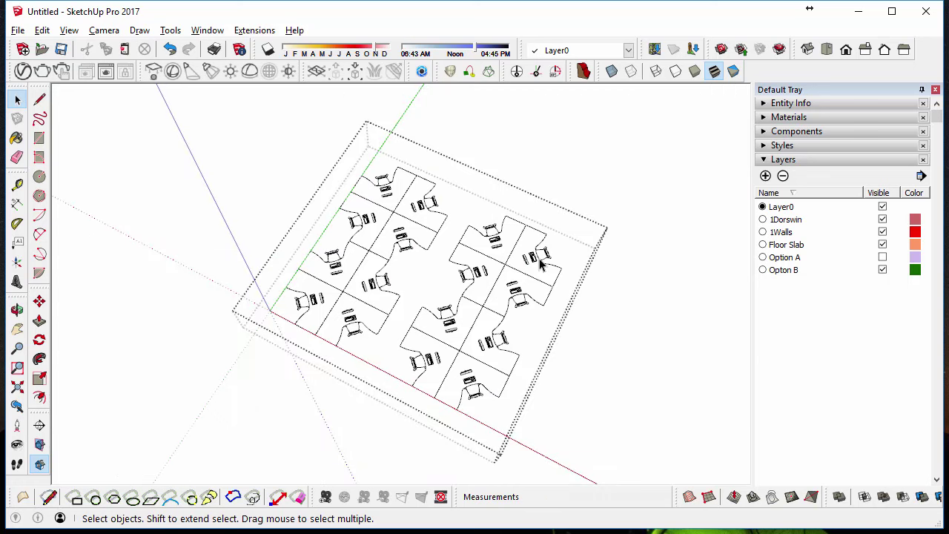
middle_click_drag(378, 319, 345, 305)
scroll(353, 302, "up", 3)
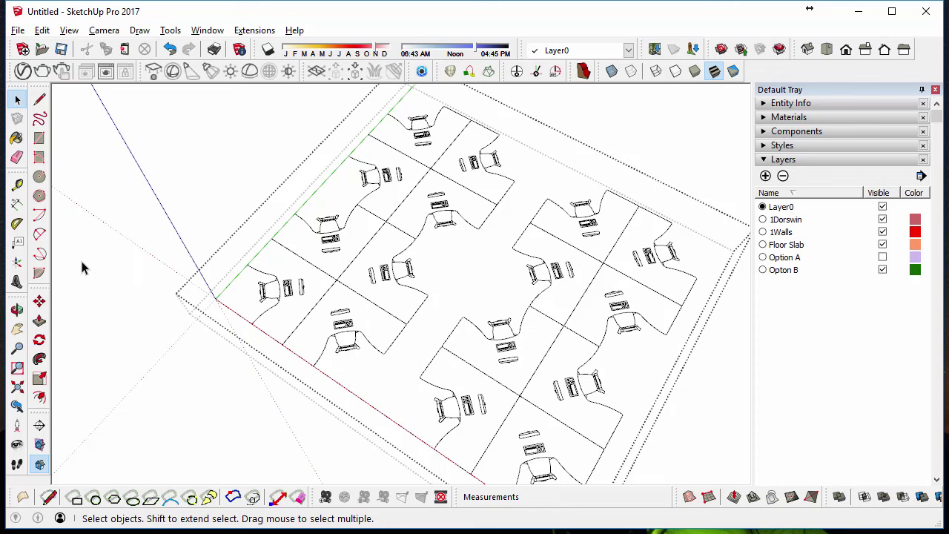
left_click(39, 301)
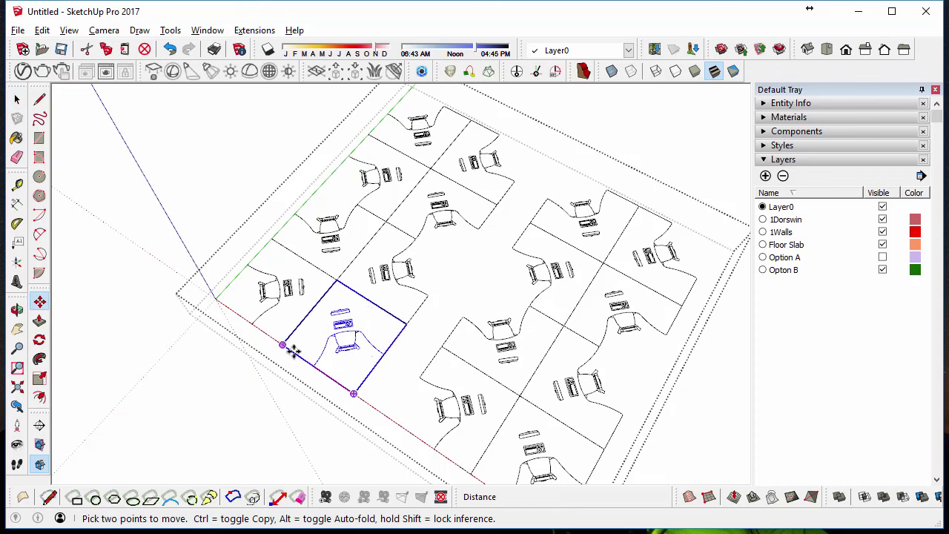
left_click(365, 306)
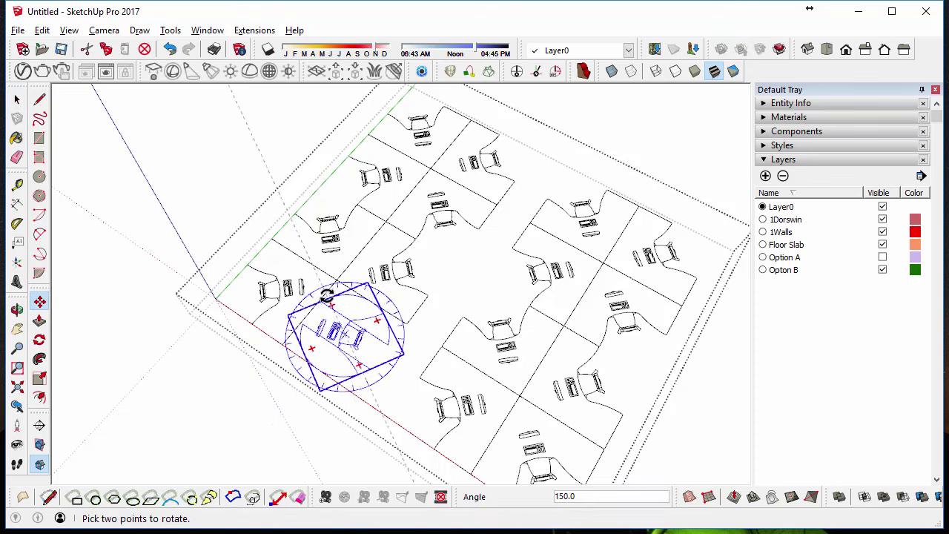
left_click(299, 302)
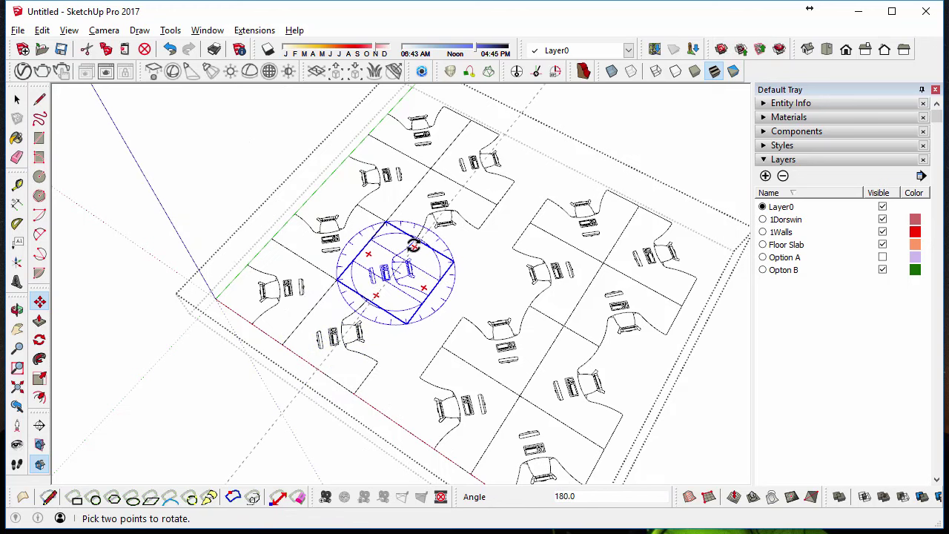
left_click(414, 246)
left_click(447, 302)
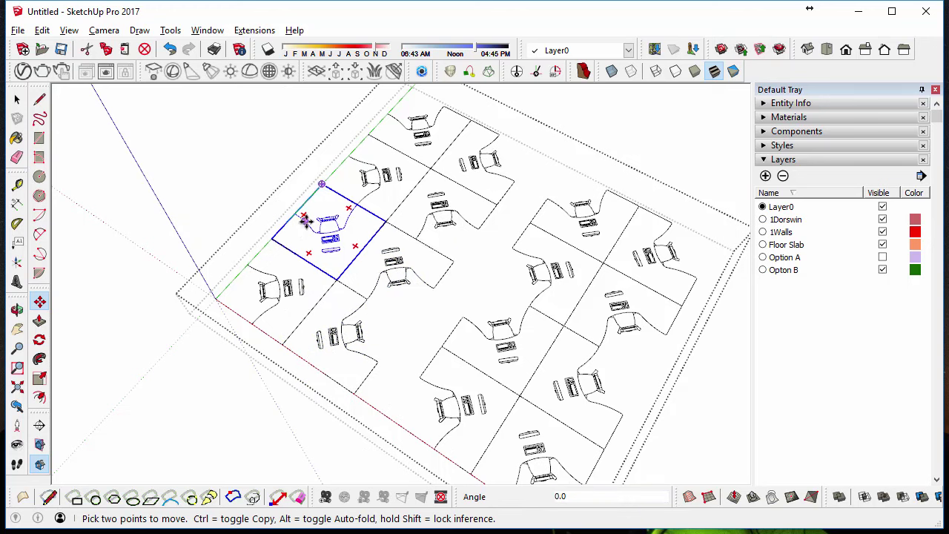
Rotate the two desks directly behind them on the outer side of the first block by 90 degrees
left_click(304, 261)
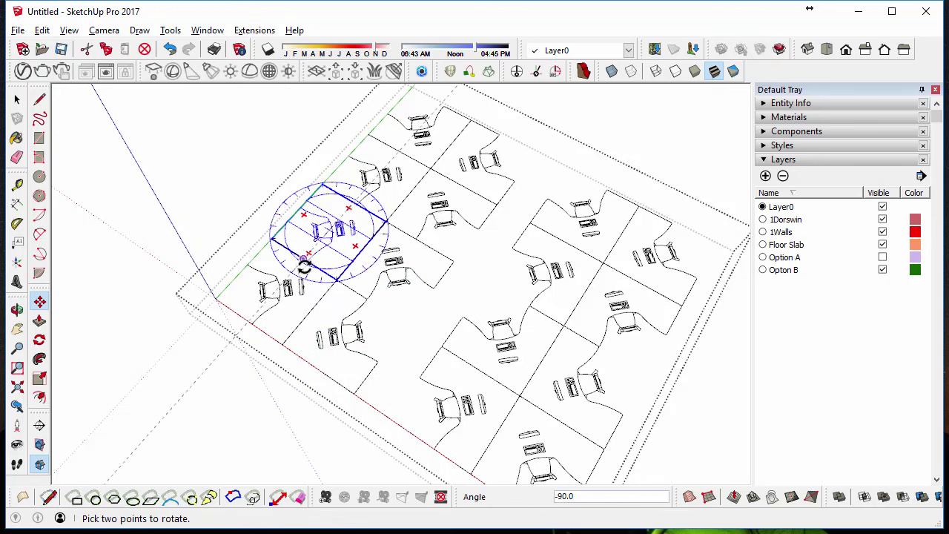
left_click(303, 260)
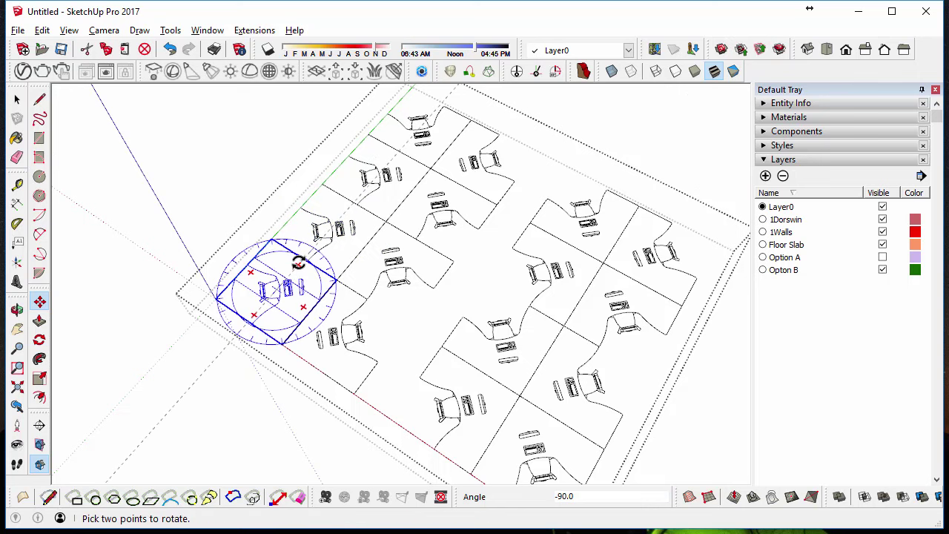
left_click(303, 260)
left_click(317, 311)
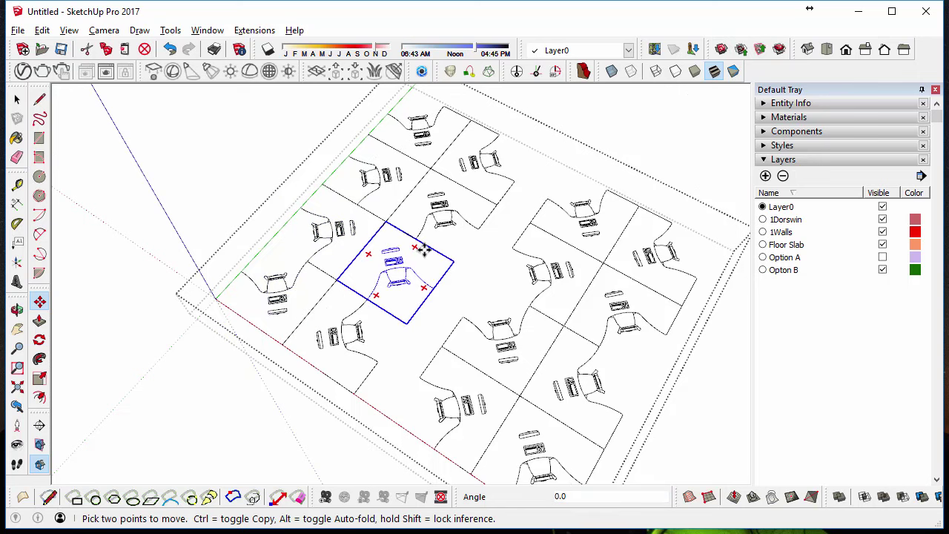
Rotate each of the four remaining desks at the far end of the first block by 90 degrees
middle_click_drag(393, 270, 356, 300)
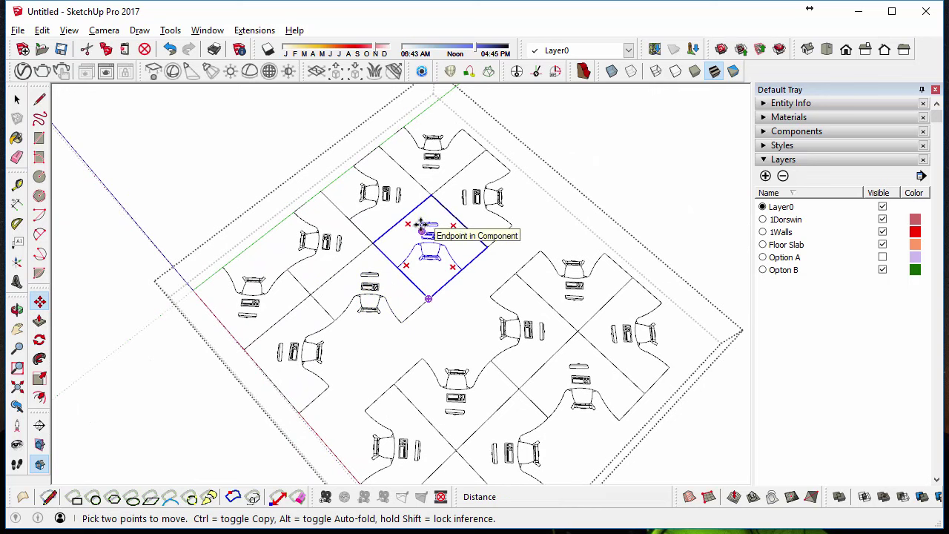
mouse_move(406, 224)
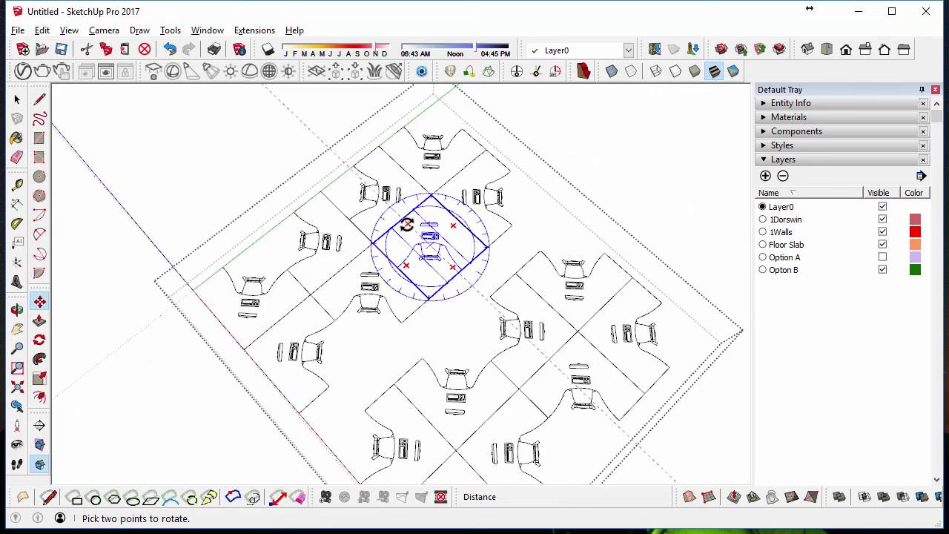
left_click(406, 225)
left_click(393, 281)
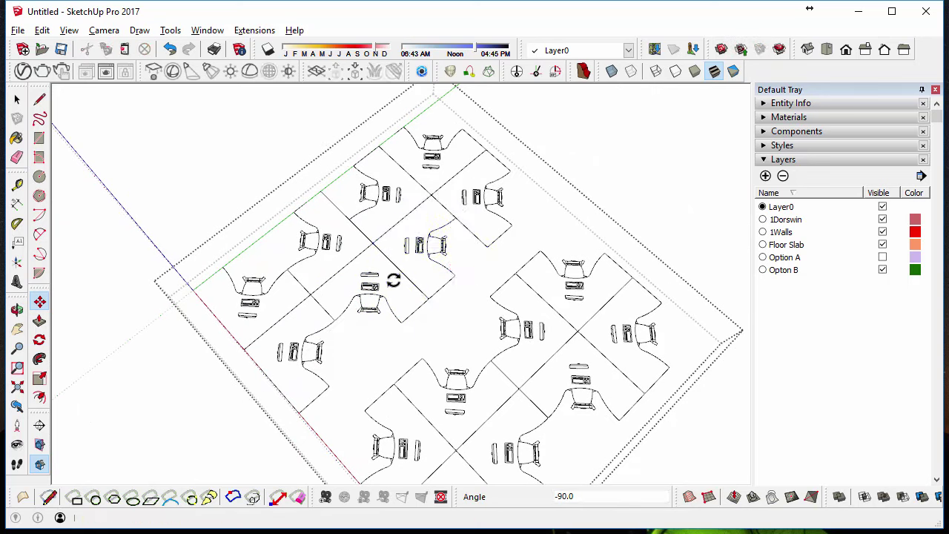
mouse_move(507, 178)
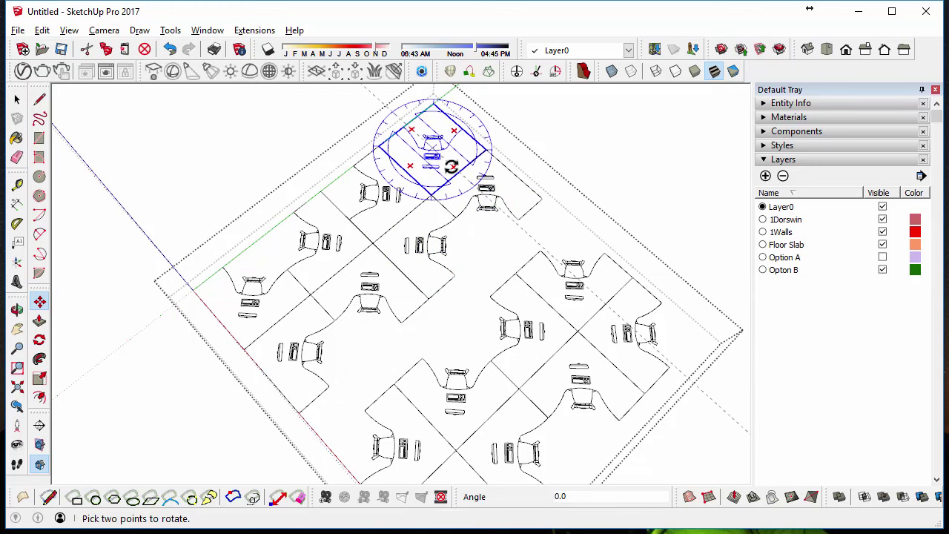
left_click(451, 166)
left_click(470, 111)
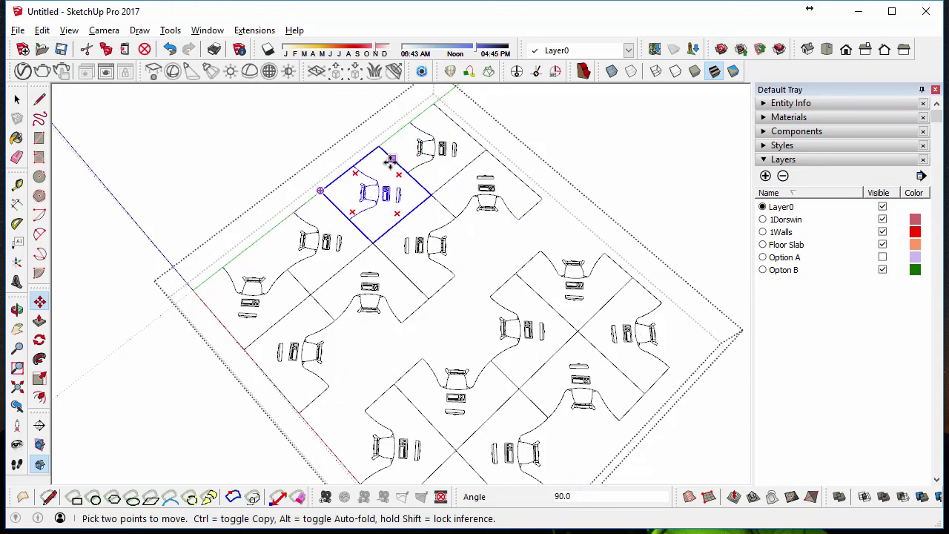
left_click(399, 175)
left_click(407, 214)
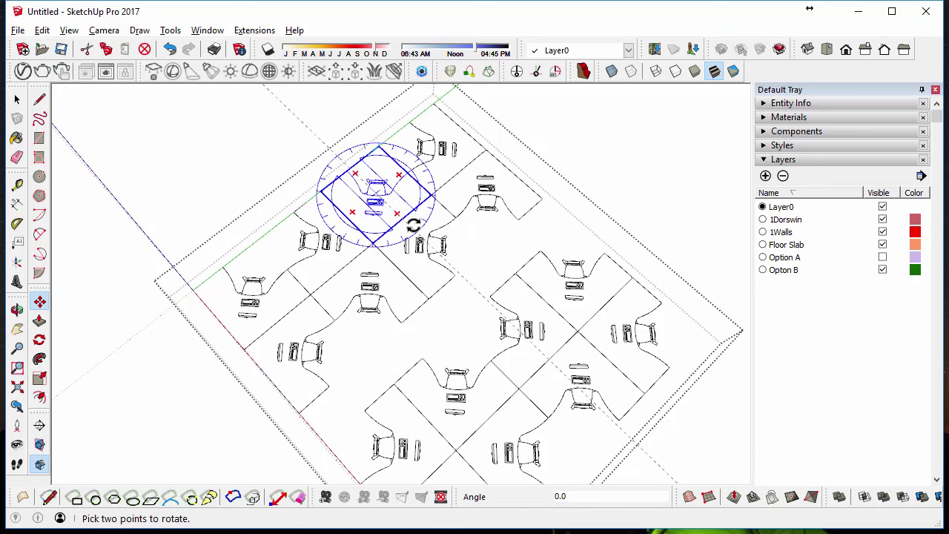
key("m")
Select and delete the second block of eight desks that still has the original orientation
scroll(351, 178, "down", 3)
middle_click_drag(516, 274, 388, 281)
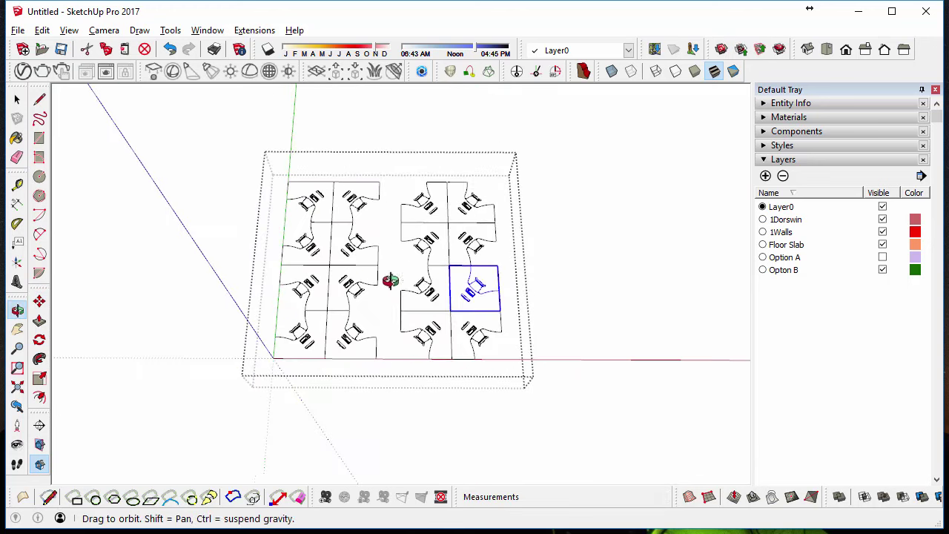
key("space")
left_click_drag(527, 377, 538, 387)
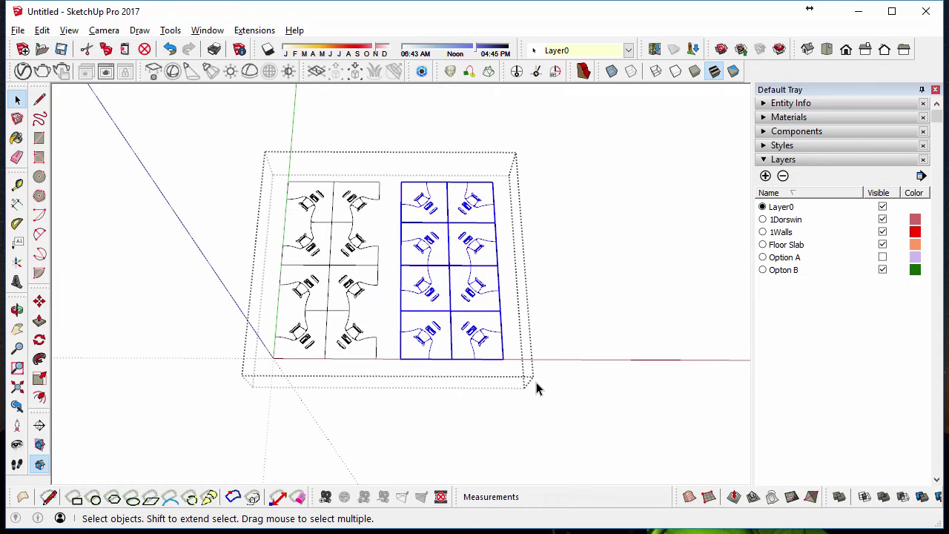
key("Delete")
Copy the rearranged block of eight desks about 4692 mm along the red axis and leave the group
left_click_drag(217, 131, 445, 438)
key("m")
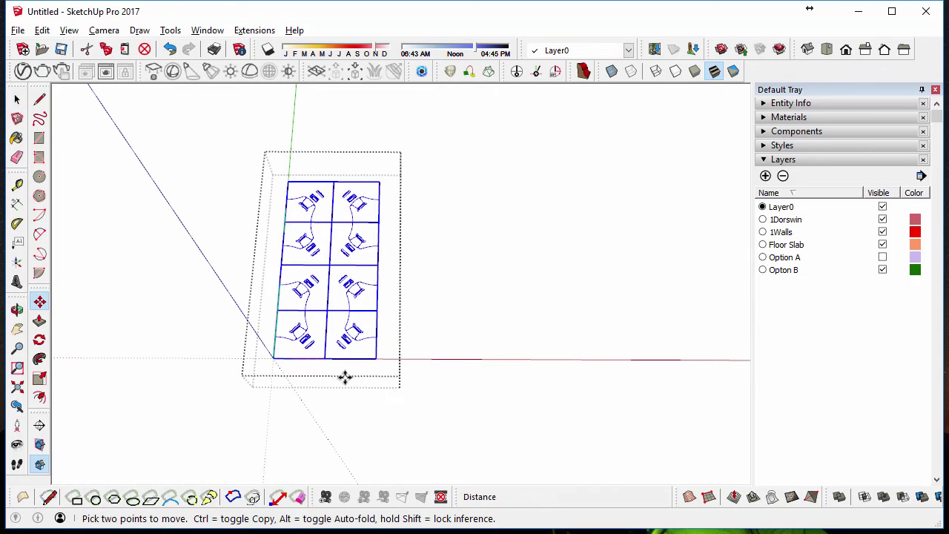
key("ctrl")
left_click(328, 372)
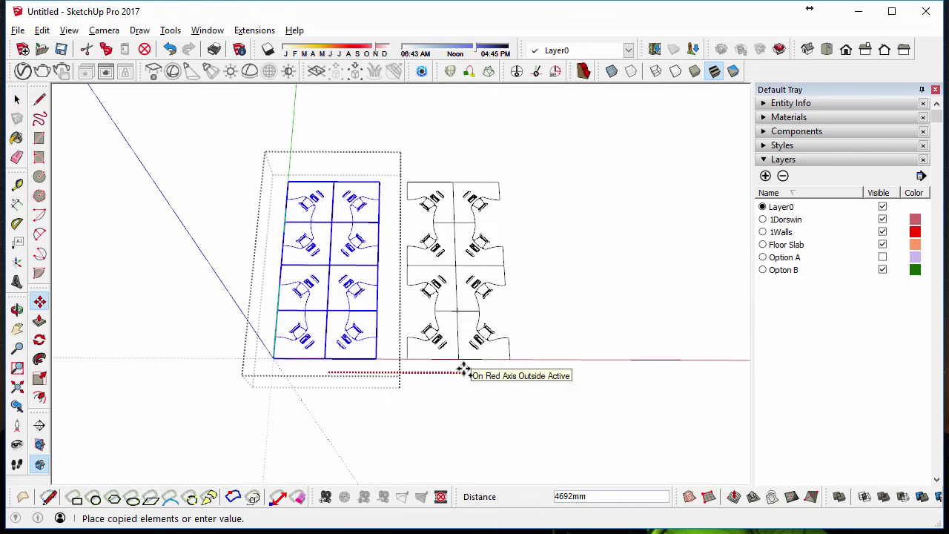
left_click(462, 371)
key("space")
scroll(575, 387, "down", 5)
middle_click_drag(395, 312, 261, 313)
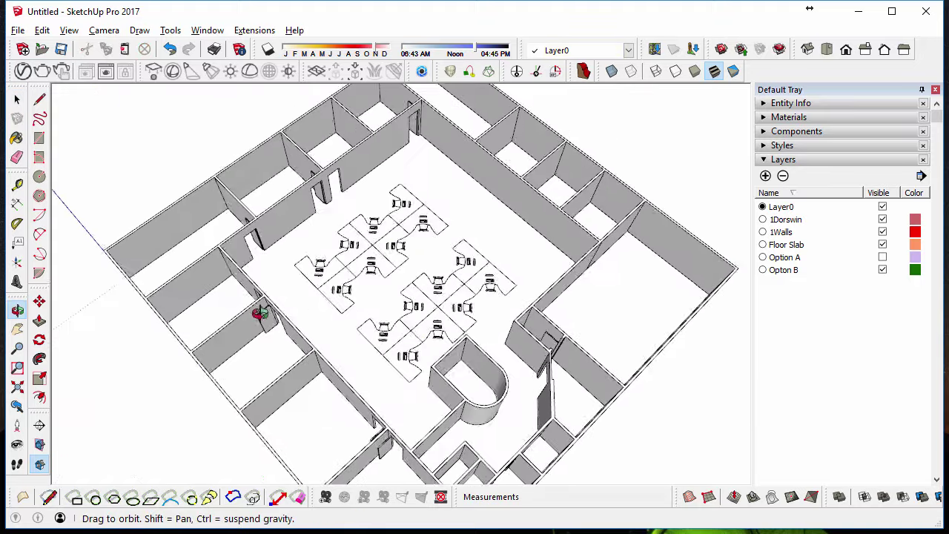
Hide the Opton B layer and show the Option A layer, with the central room's desks framed from above
scroll(371, 322, "up", 4)
middle_click_drag(394, 297, 415, 318)
scroll(423, 323, "up", 1)
scroll(438, 323, "down", 2)
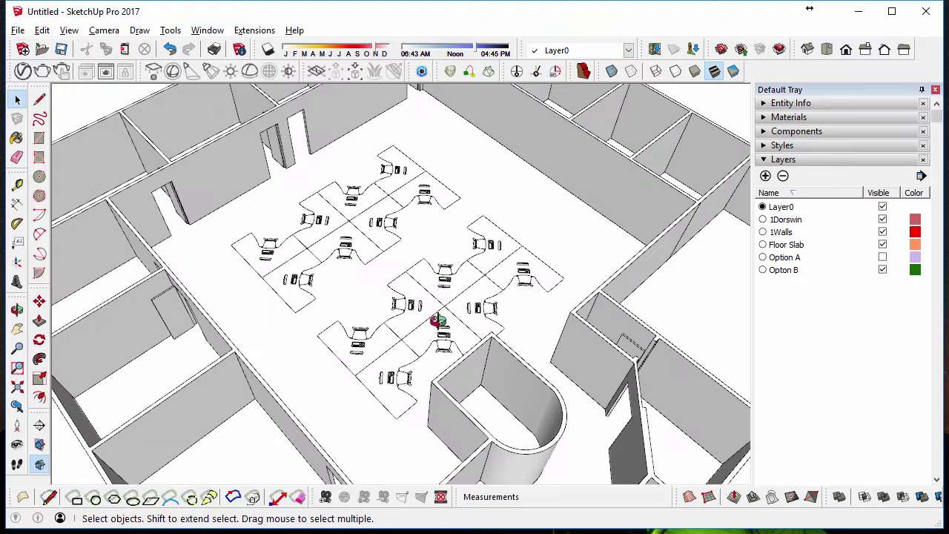
middle_click(437, 322)
scroll(452, 296, "up", 2)
middle_click_drag(455, 297, 430, 280)
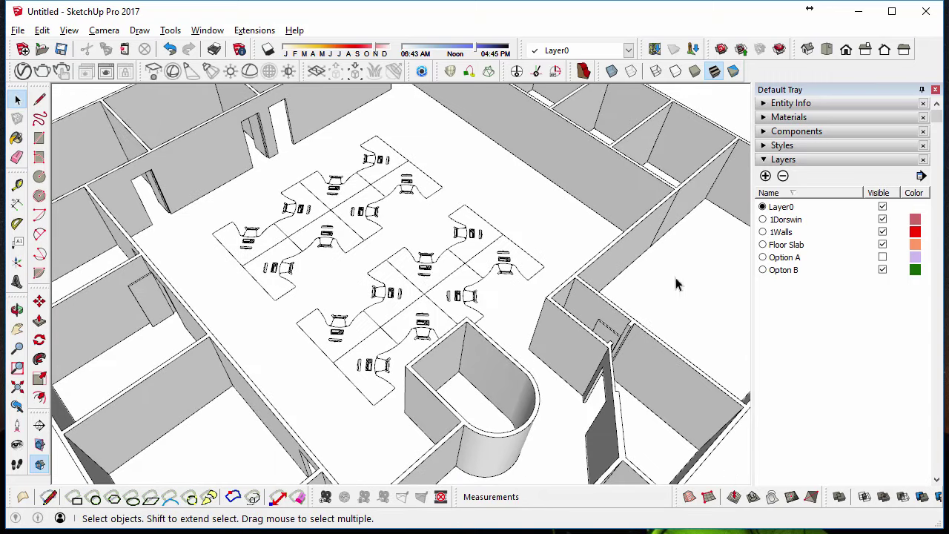
left_click(882, 269)
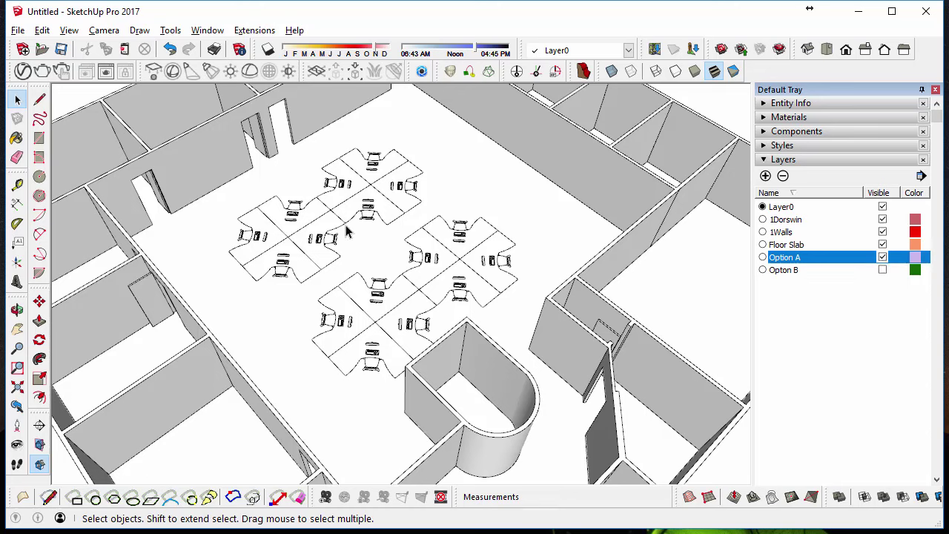
Add a scene that saves the current view with the Option A desk layout
left_click(774, 161)
left_click(773, 187)
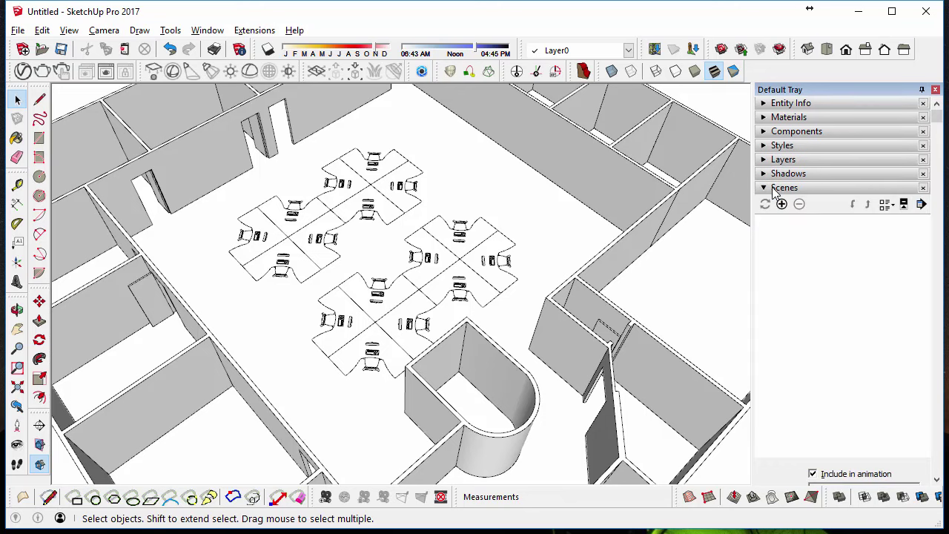
left_click(776, 188)
left_click(775, 160)
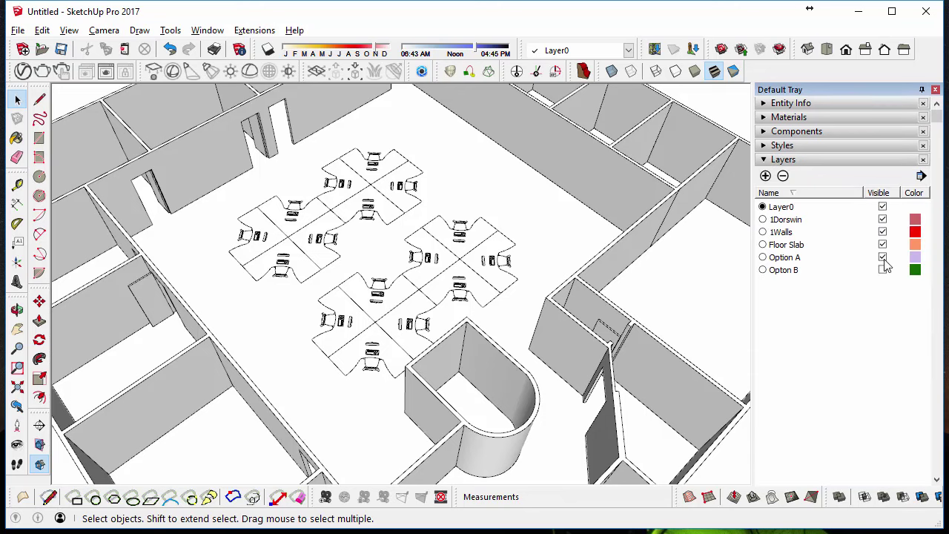
left_click(810, 161)
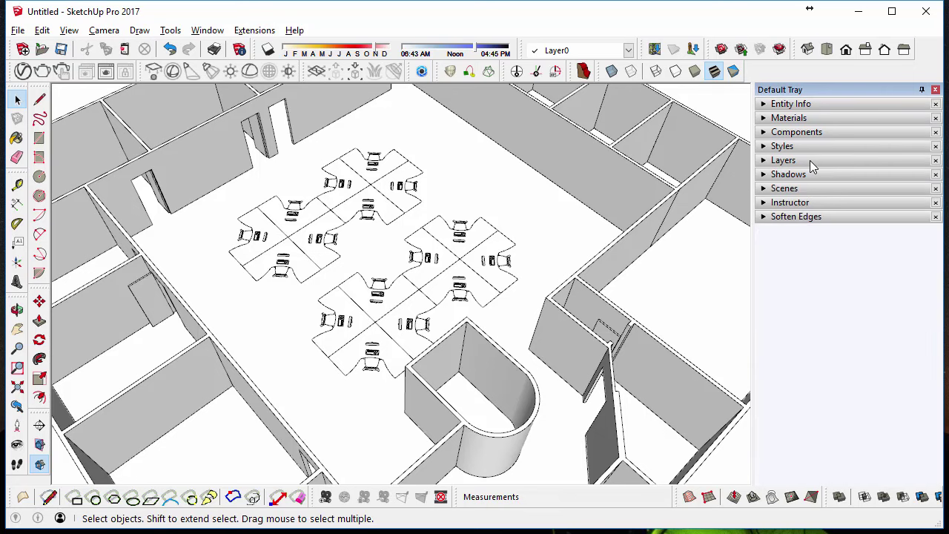
left_click(791, 186)
left_click(781, 204)
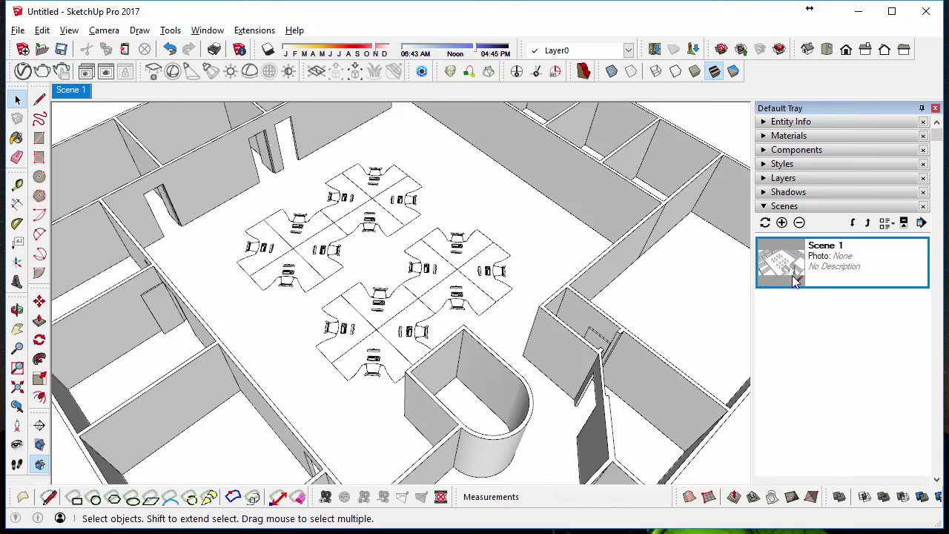
Show the scene details and rename the new scene as Option A
left_click(903, 223)
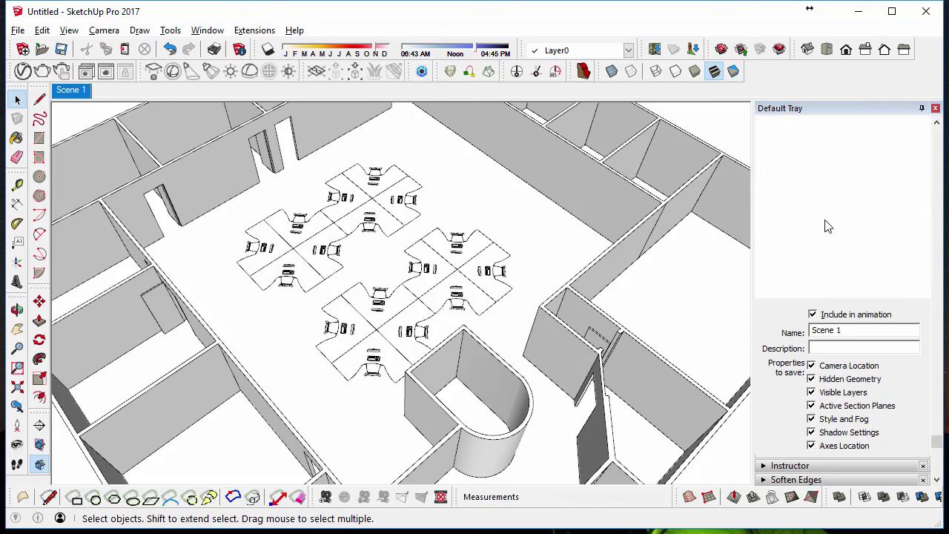
scroll(836, 419, "down", 2)
left_click_drag(829, 450, 830, 309)
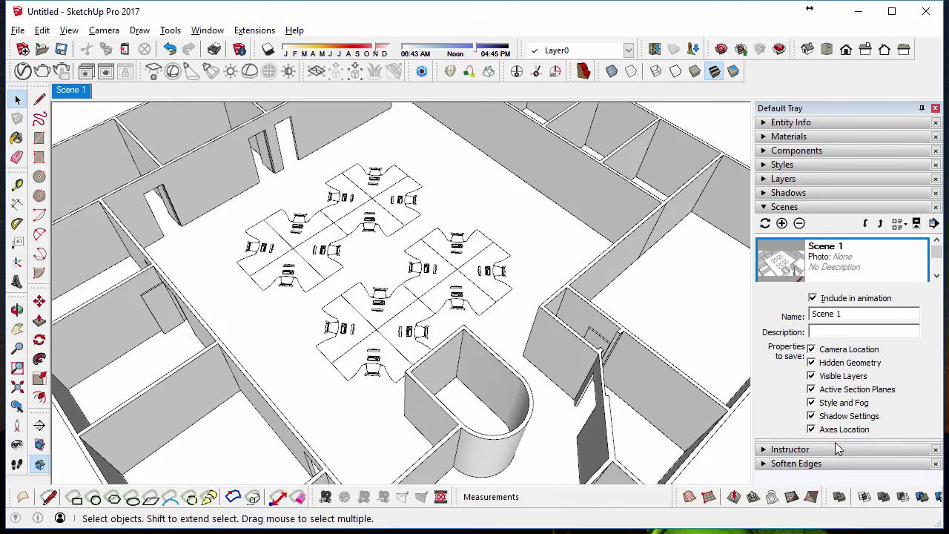
left_click_drag(833, 440, 833, 485)
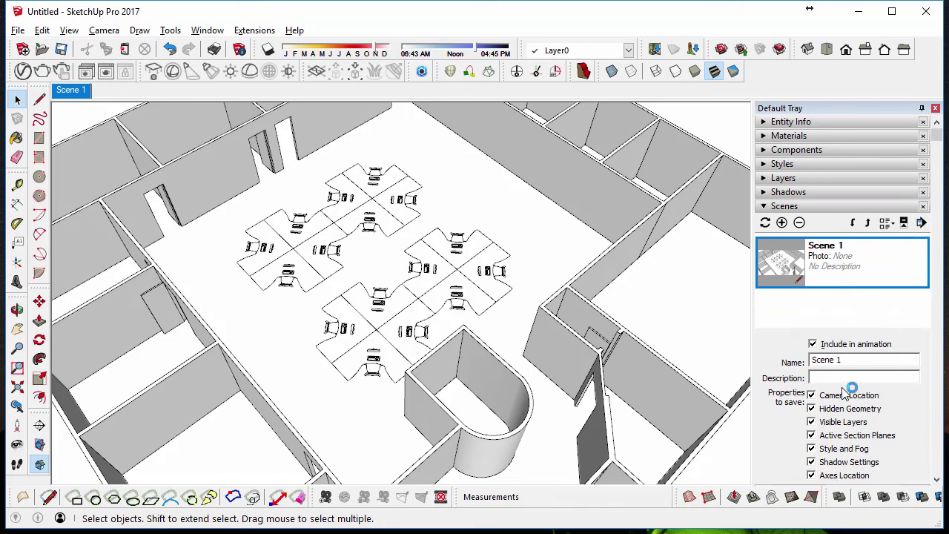
left_click(842, 361)
left_click_drag(838, 359, 790, 357)
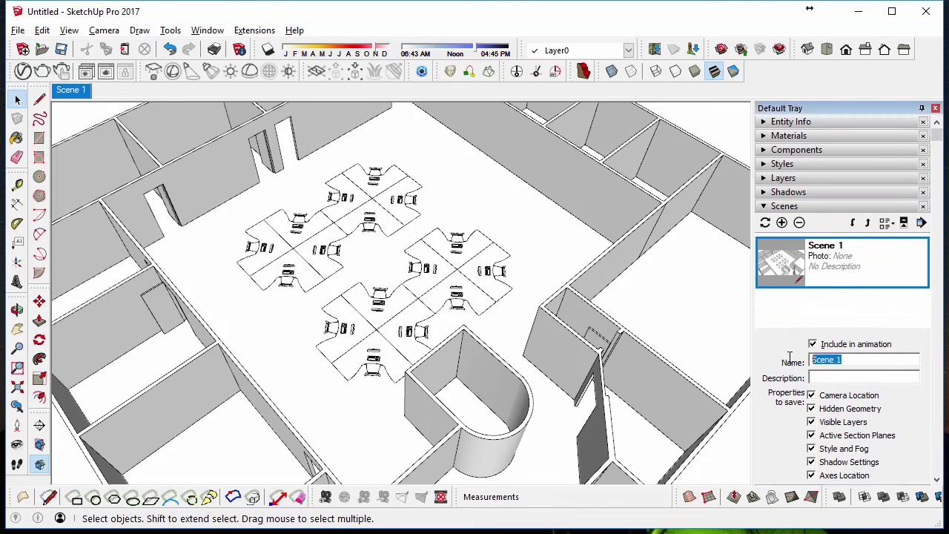
type("Option A")
key("Return")
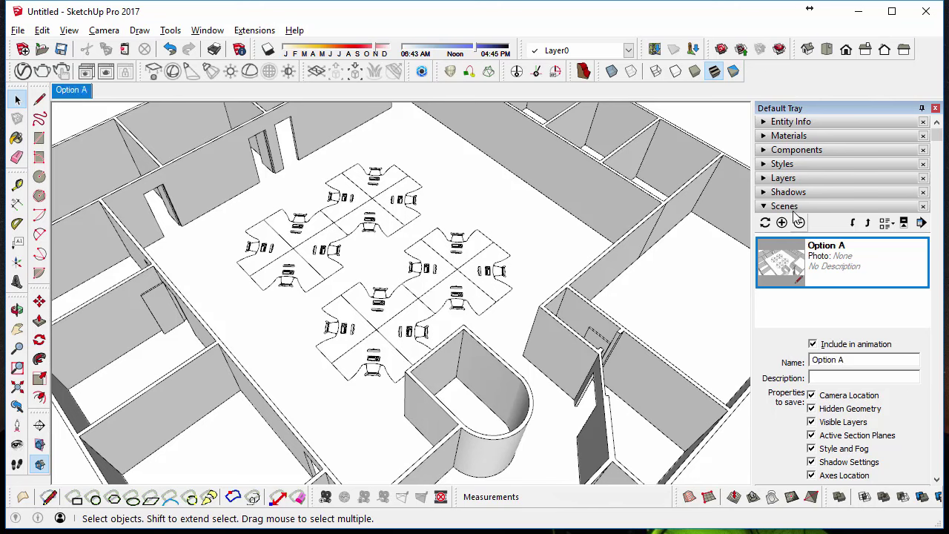
Hide the Option A layer and show the Opton B layer
left_click(770, 179)
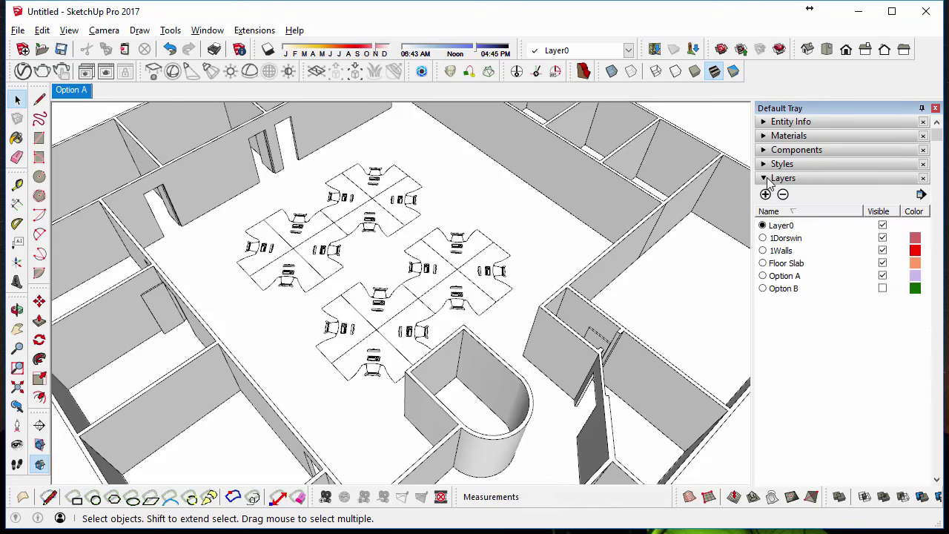
left_click(883, 276)
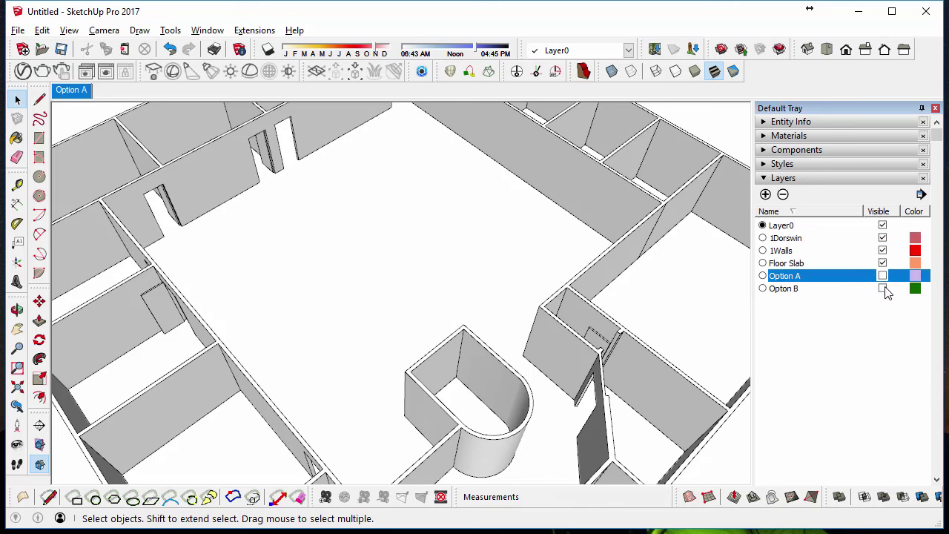
left_click(883, 288)
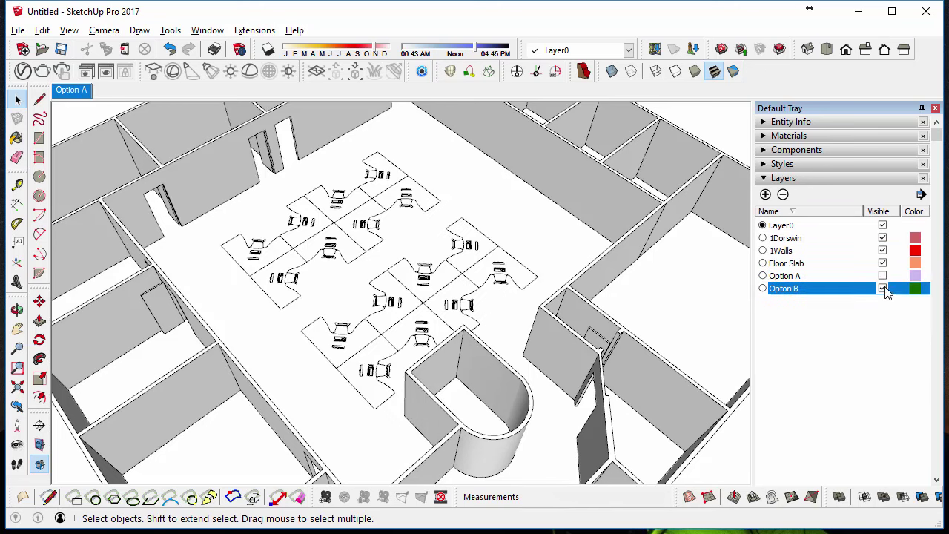
Add a second scene for the current layout and name it Option B
left_click(832, 177)
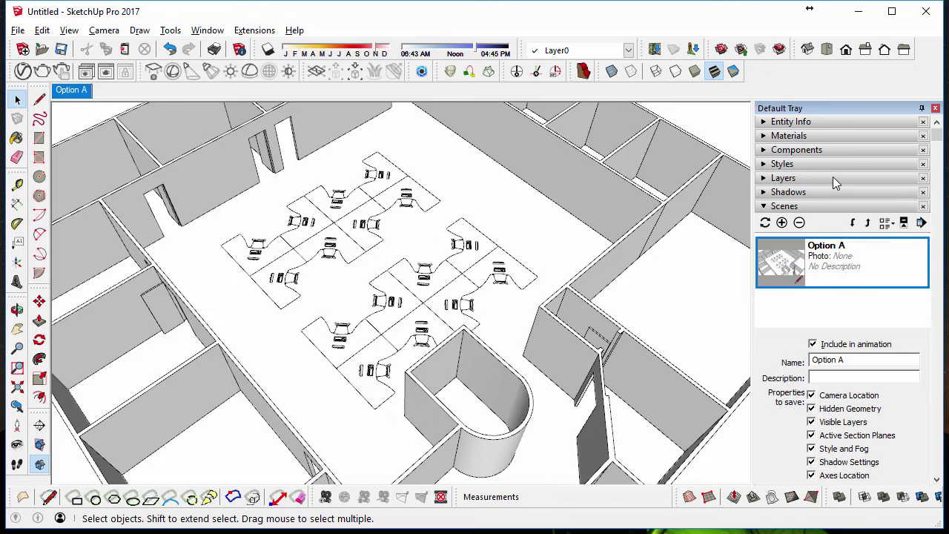
left_click(781, 222)
left_click_drag(845, 360, 782, 362)
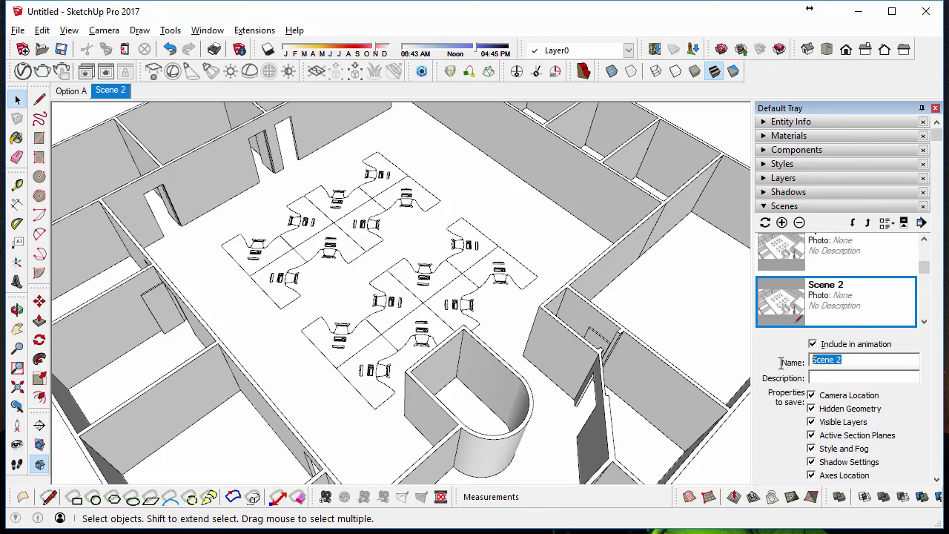
type("Option B")
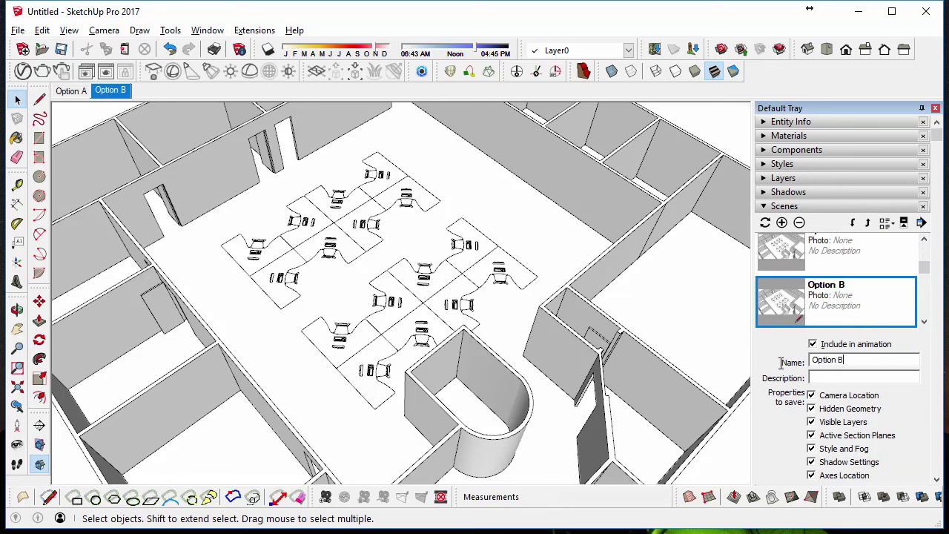
Switch between the Option A and Option B scenes to compare the layouts, ending on Option A
left_click(72, 94)
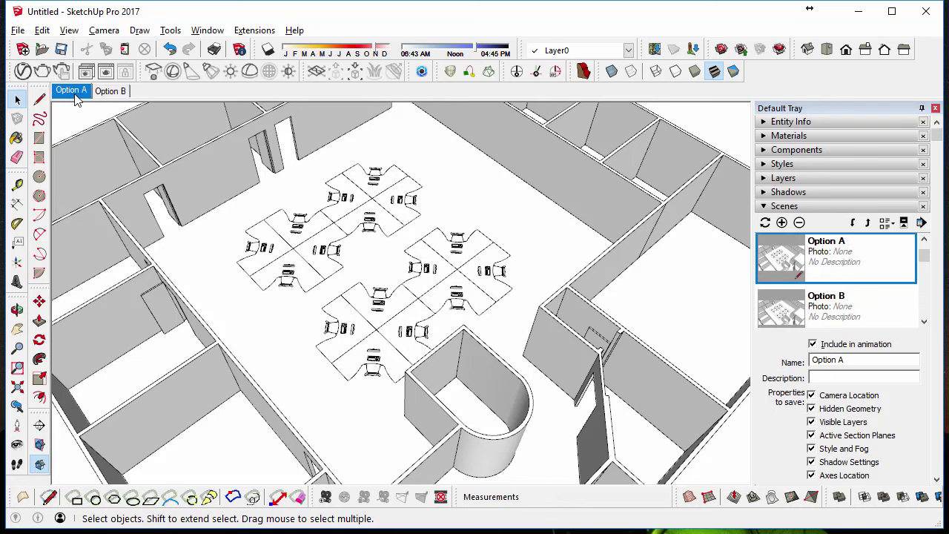
left_click(110, 91)
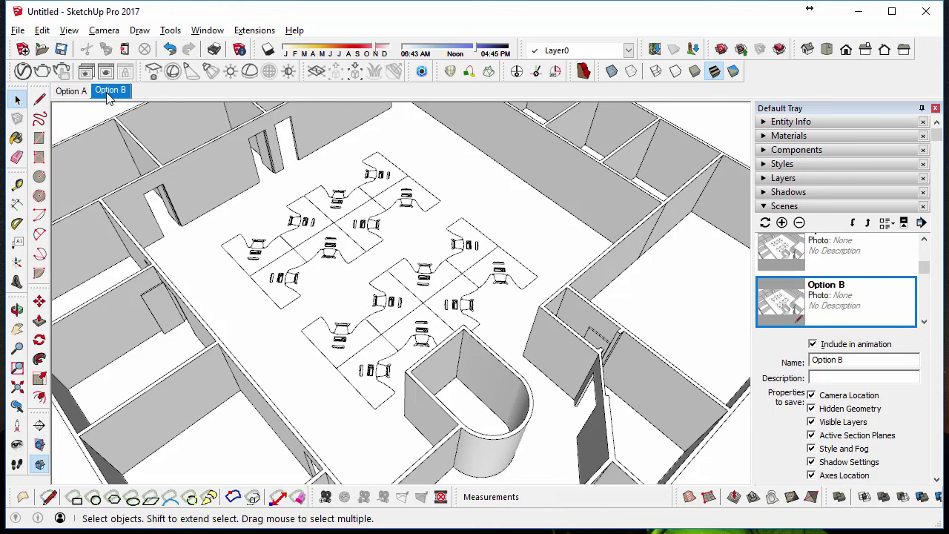
left_click(71, 92)
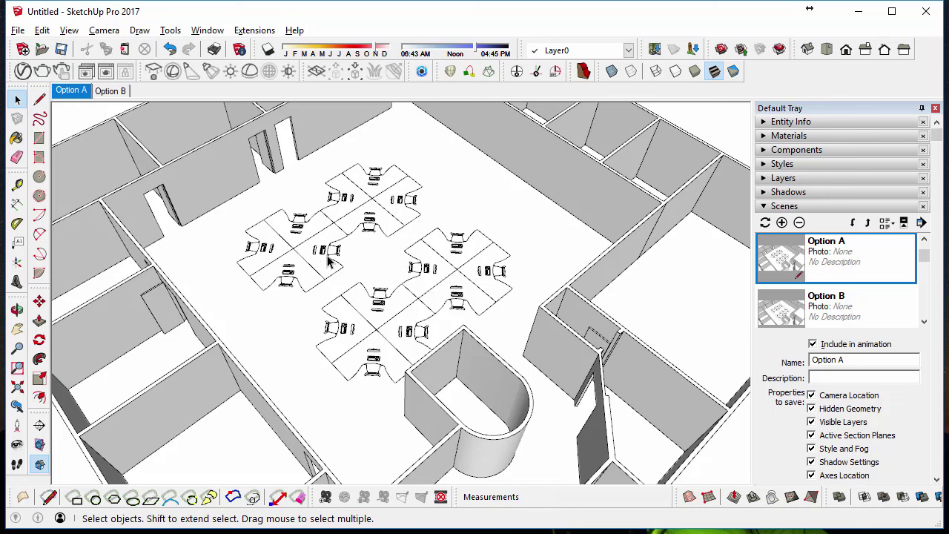
Reload a 2D desk component inside the Option A group with the Desk_1 file and leave the group
double_click(298, 234)
left_click(298, 234)
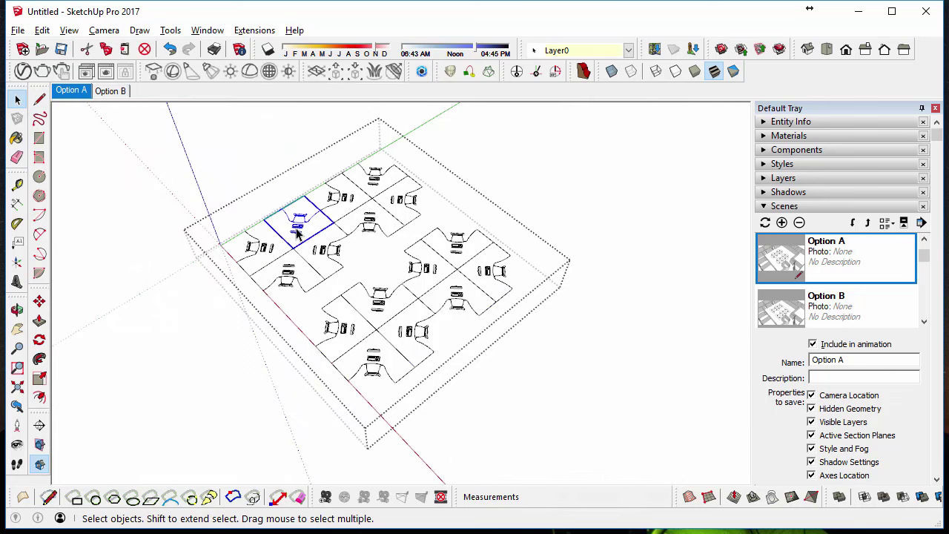
right_click(296, 229)
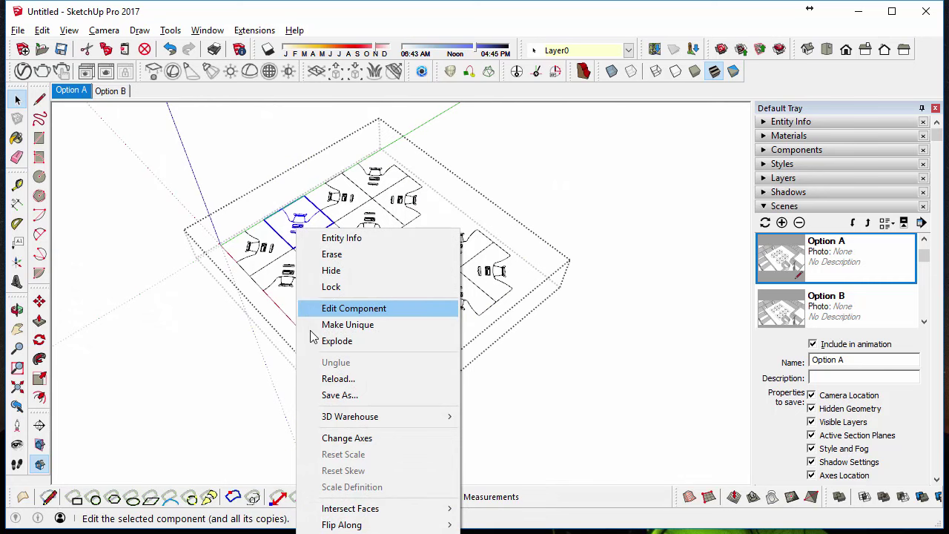
left_click(332, 378)
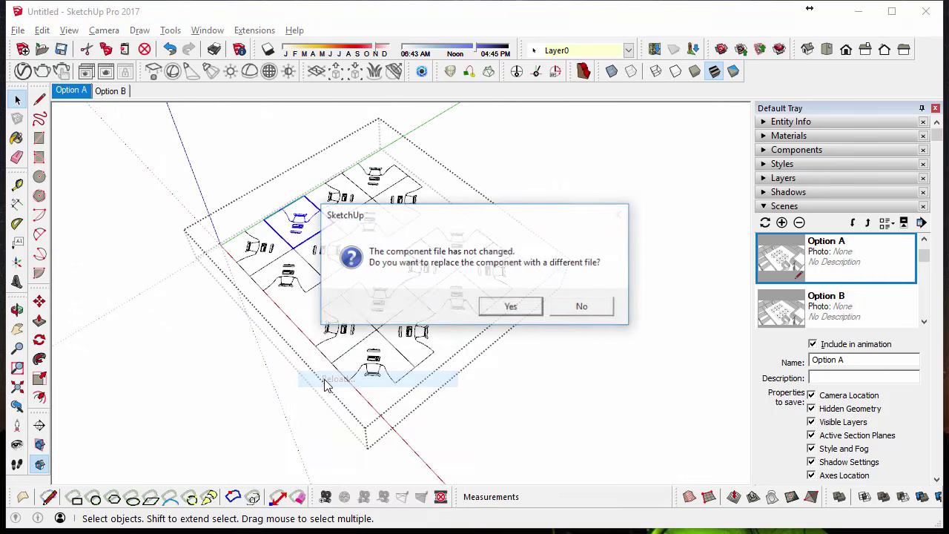
left_click(530, 310)
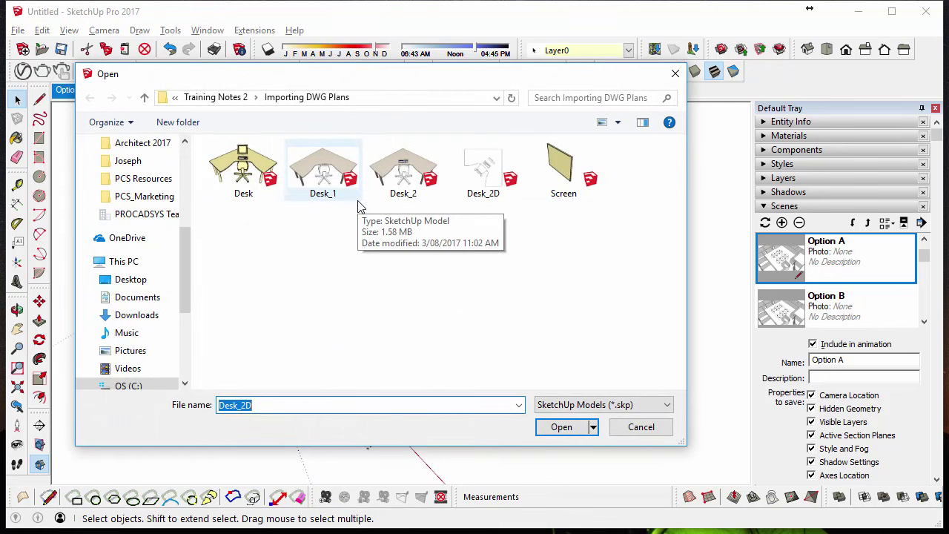
left_click(337, 166)
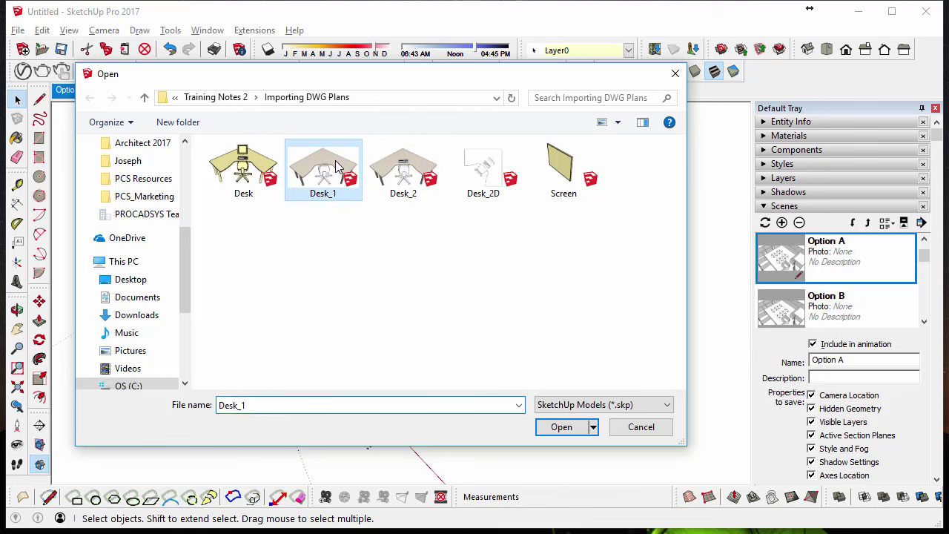
left_click(562, 428)
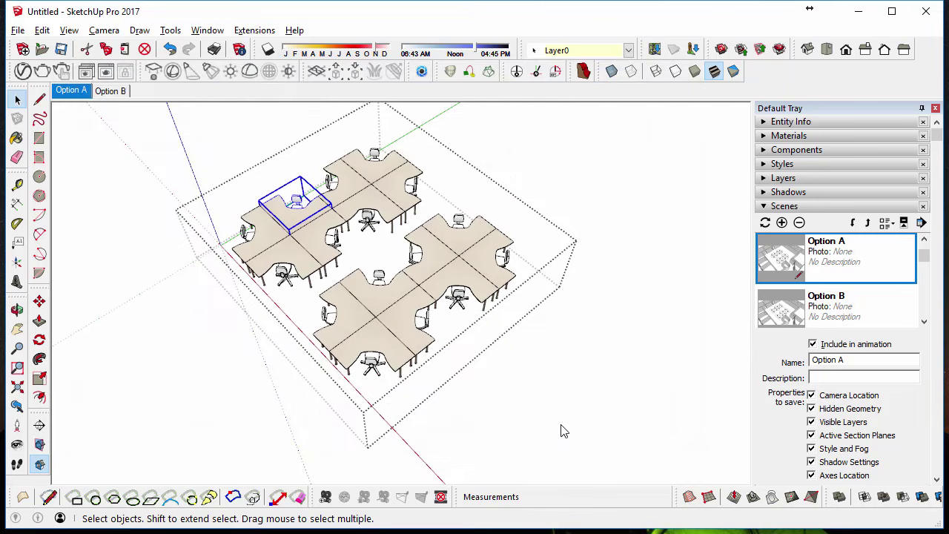
left_click(383, 259)
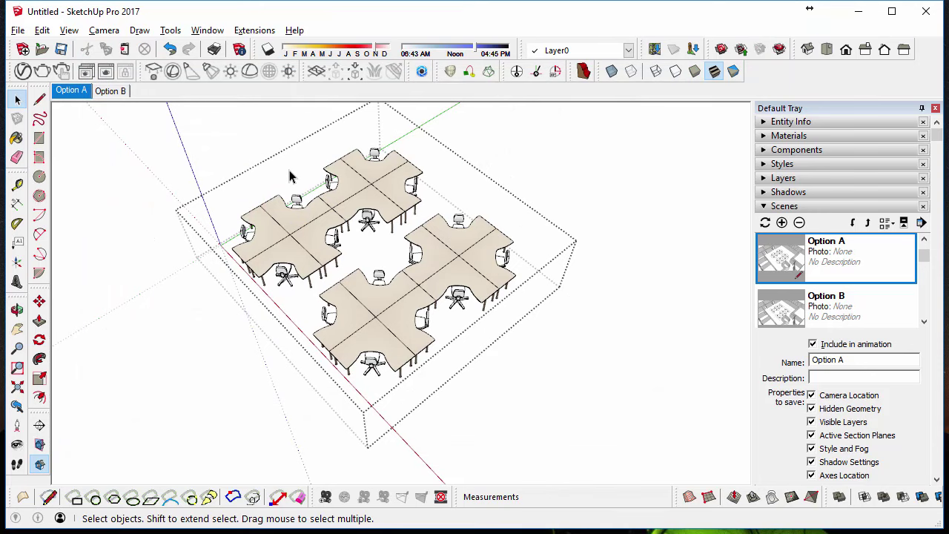
key("ctrl+z")
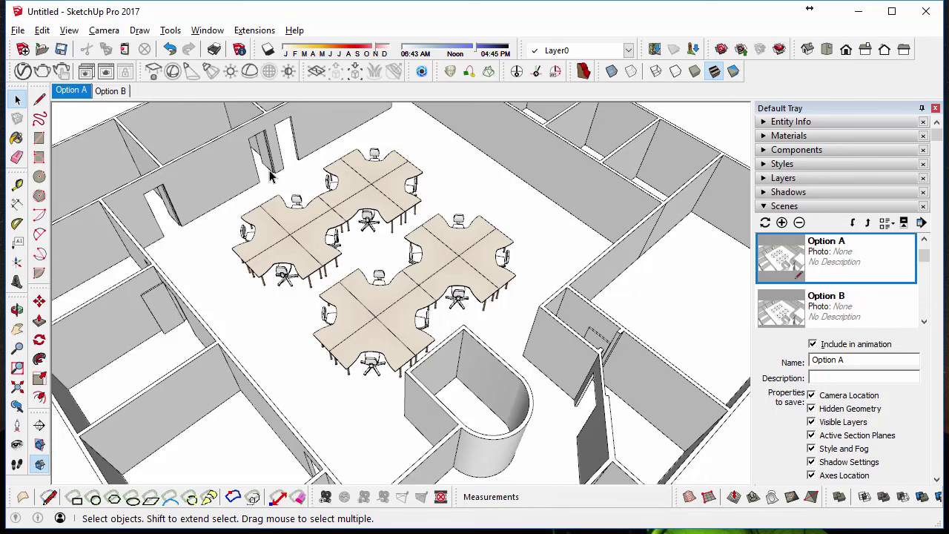
Switch to the Option B scene and open the outer desk at the far end of the first block for editing
left_click(111, 91)
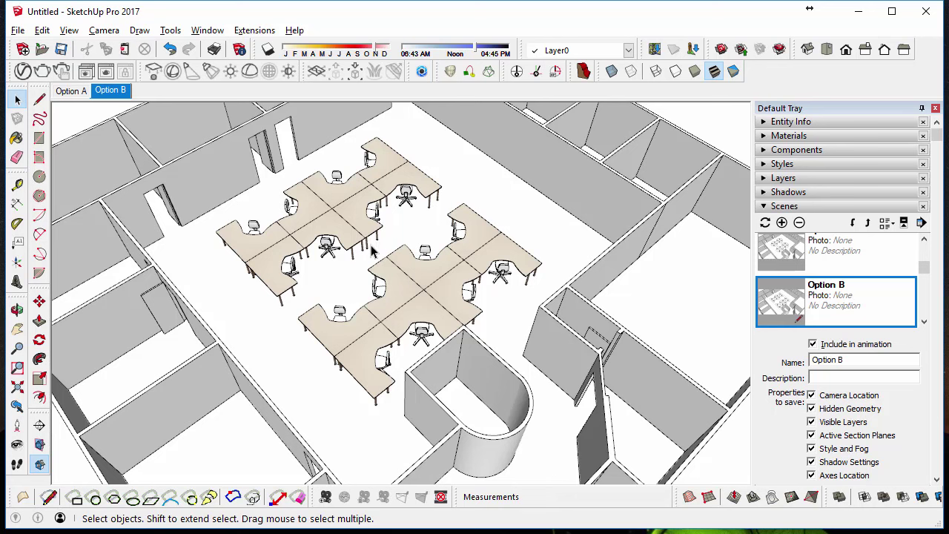
double_click(407, 182)
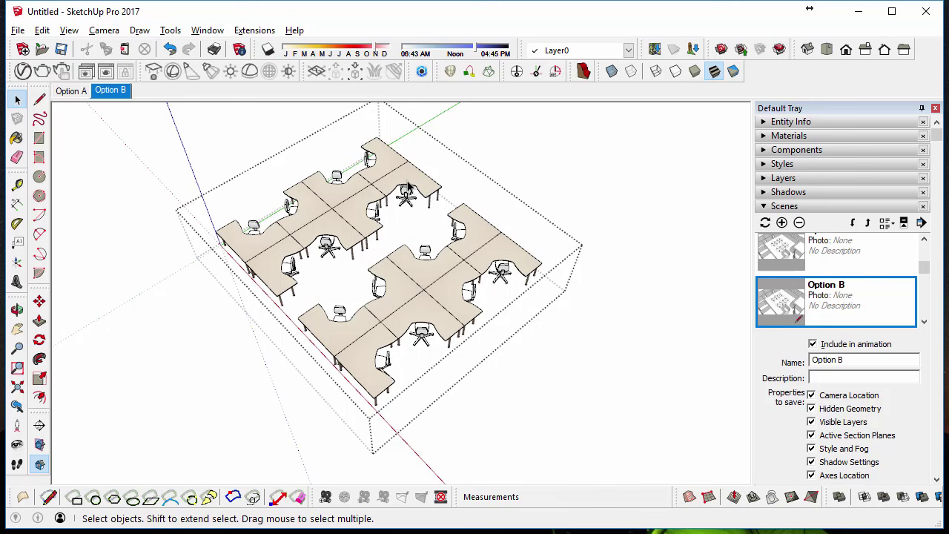
double_click(407, 185)
scroll(407, 184, "up", 5)
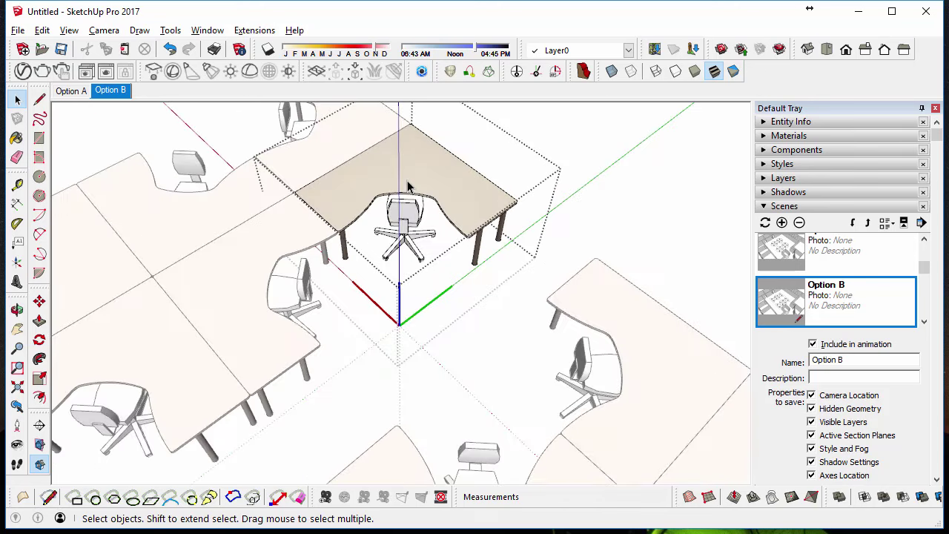
mouse_move(407, 185)
middle_mouse_down()
mouse_move(418, 269)
mouse_move(398, 195)
middle_mouse_up()
Draw a small circle on the desktop near the corner beside the chair, inside the desk component
key("ctrl+a")
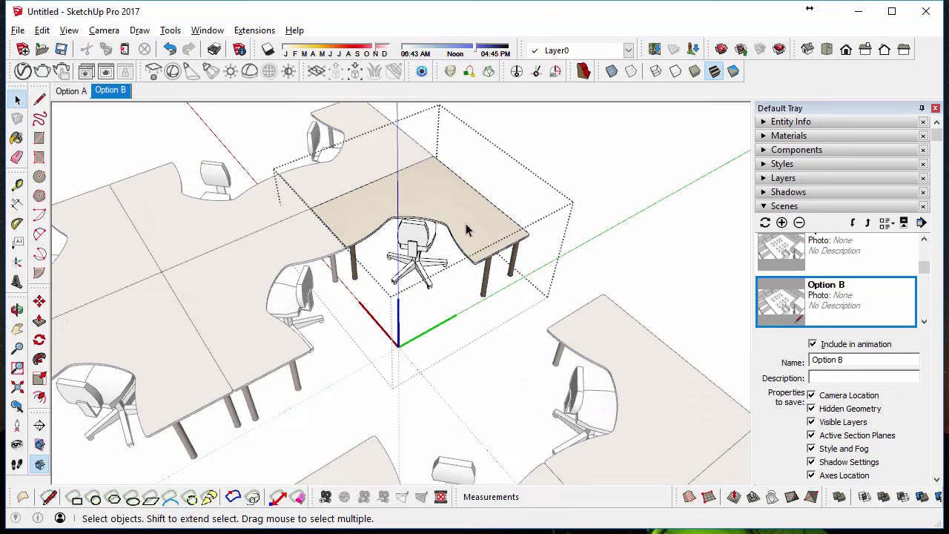
left_click(459, 283)
left_click(39, 177)
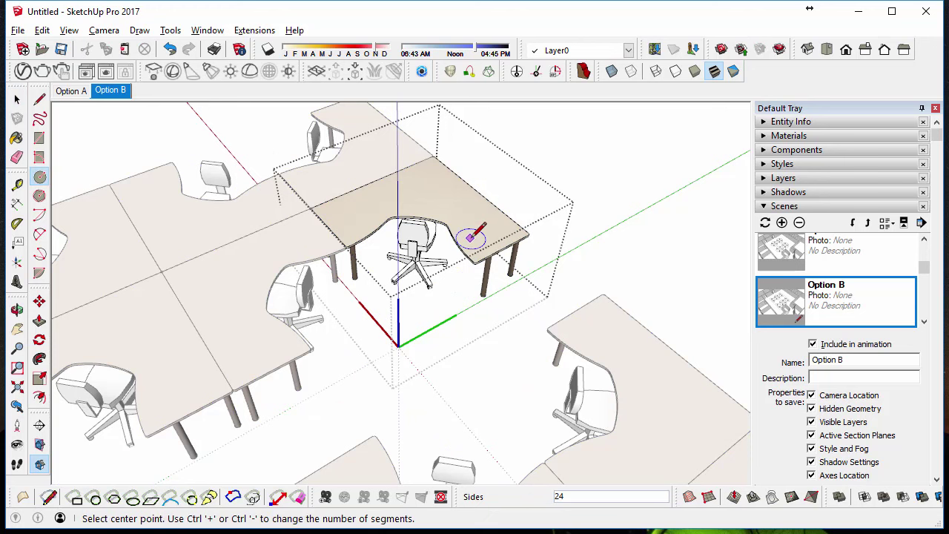
scroll(479, 249, "up", 5)
scroll(478, 249, "up", 2)
left_click(463, 270)
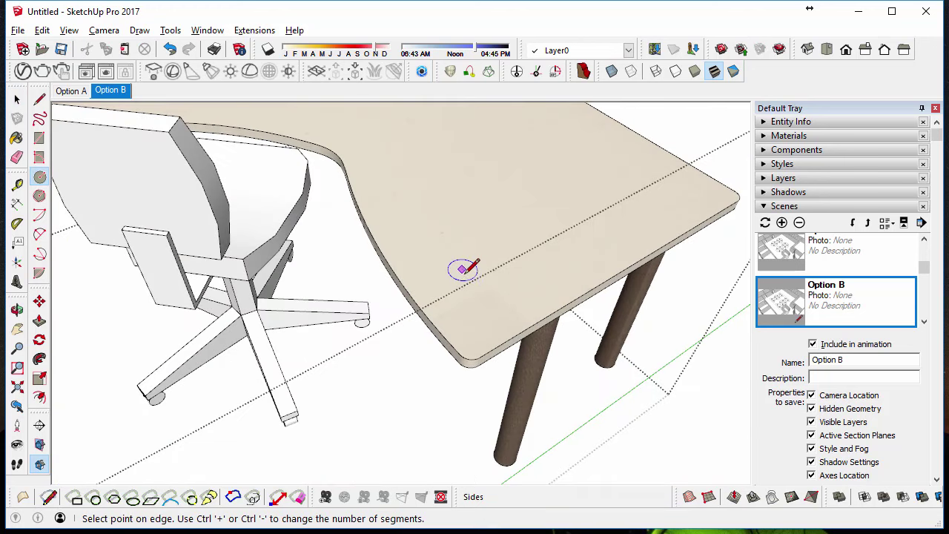
left_click(469, 277)
Push/Pull the small circle upward about 83 mm to form a cup on the desktop
key("p")
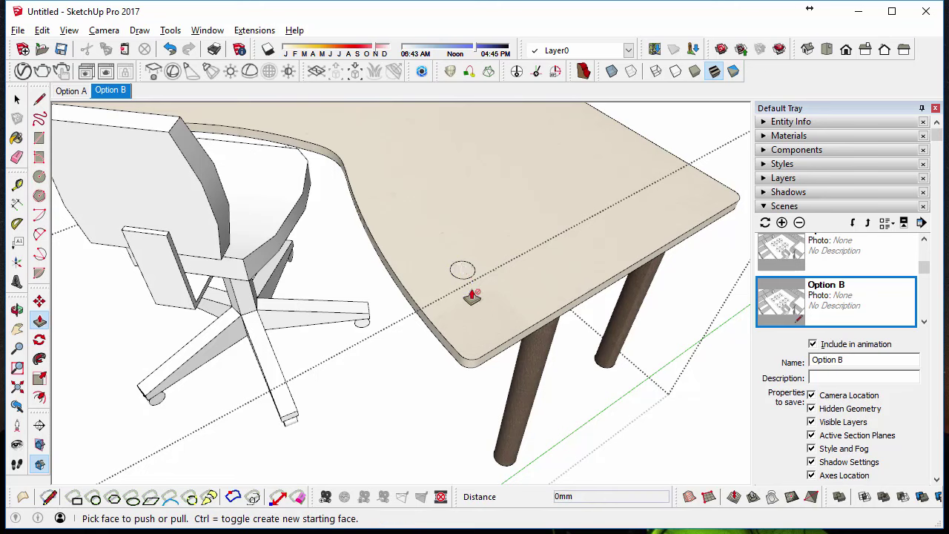
left_click(462, 272)
left_click(465, 240)
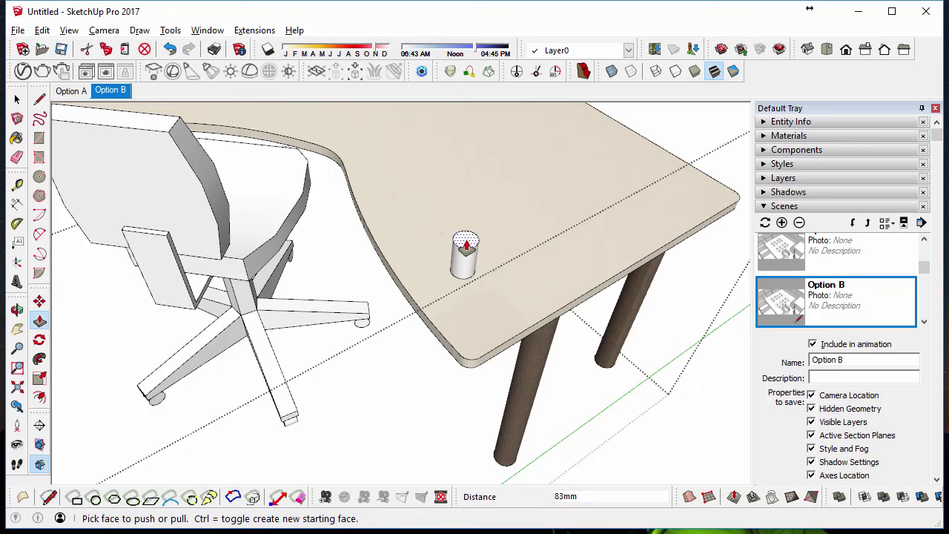
key("space")
scroll(178, 286, "up", 1)
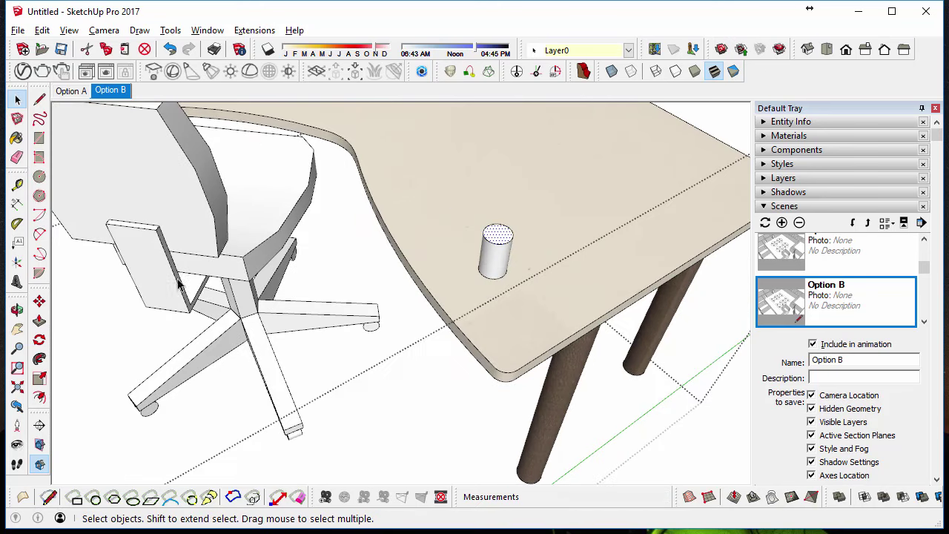
Scale the top face of the cup about its center by 1.50 in the red and green directions to taper its sides
left_click(39, 378)
left_click(476, 232)
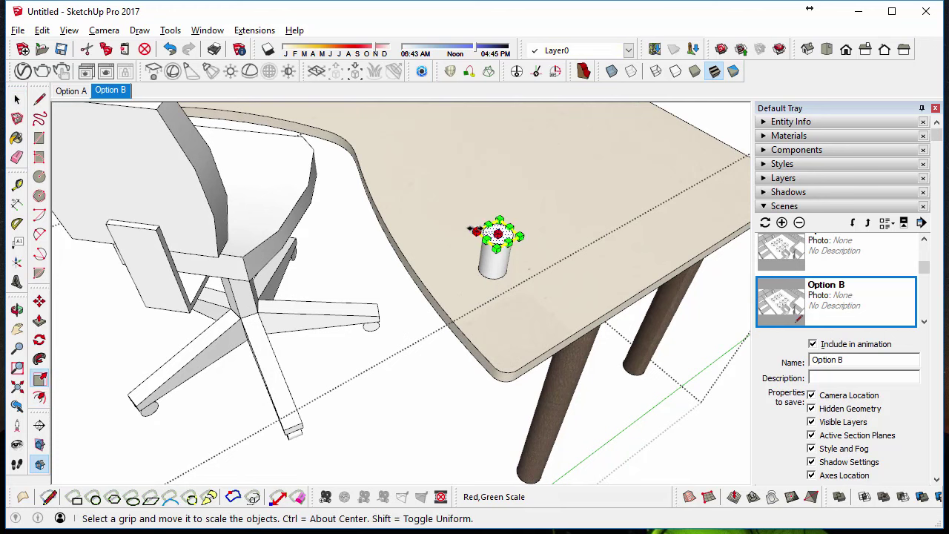
key("Return")
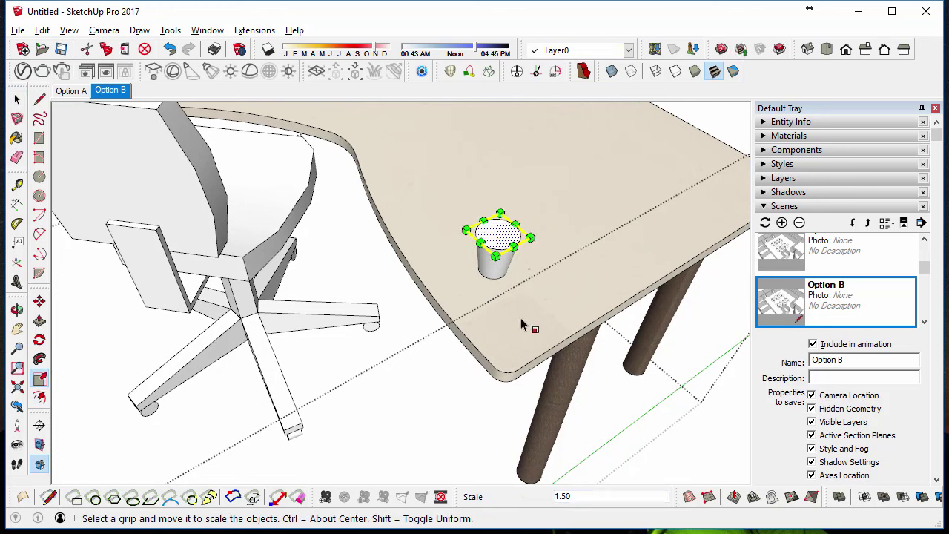
left_click(17, 98)
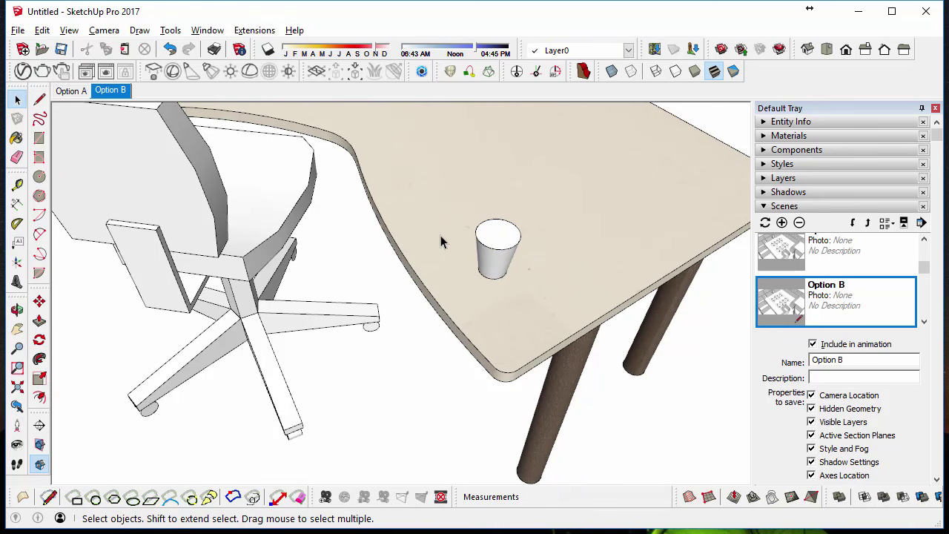
Leave the desk component and check the edited desks across the Option B layout, ending on the Option A scene
scroll(440, 242, "down", 5)
scroll(456, 264, "down", 5)
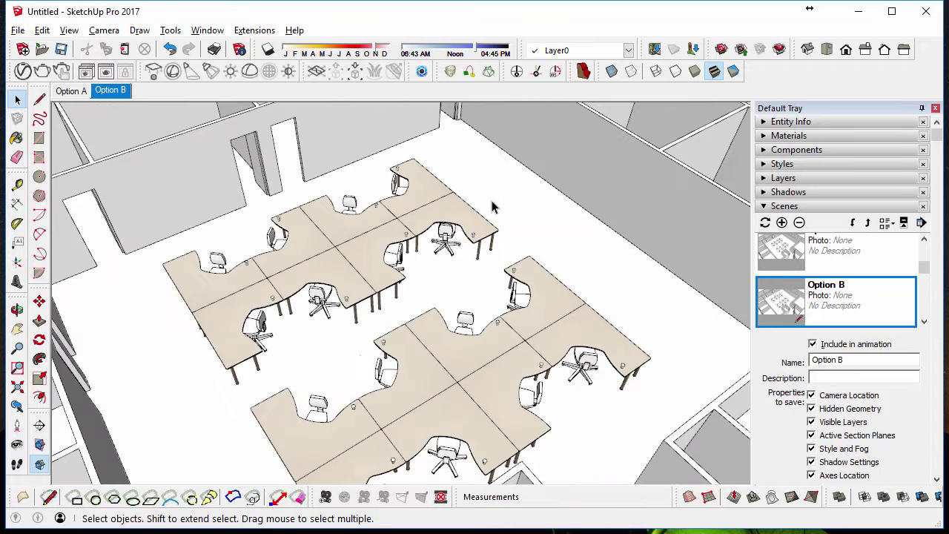
scroll(363, 363, "up", 6)
scroll(276, 276, "down", 5)
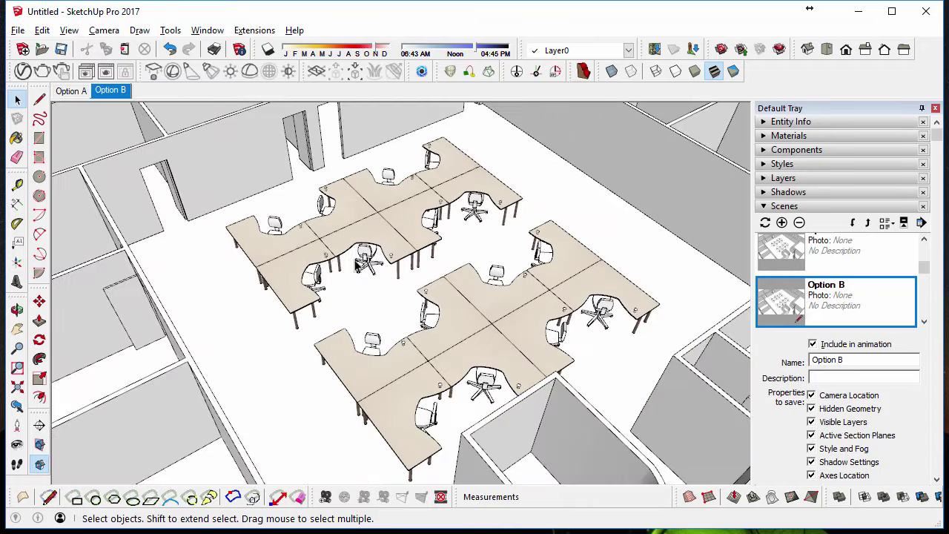
left_click(71, 90)
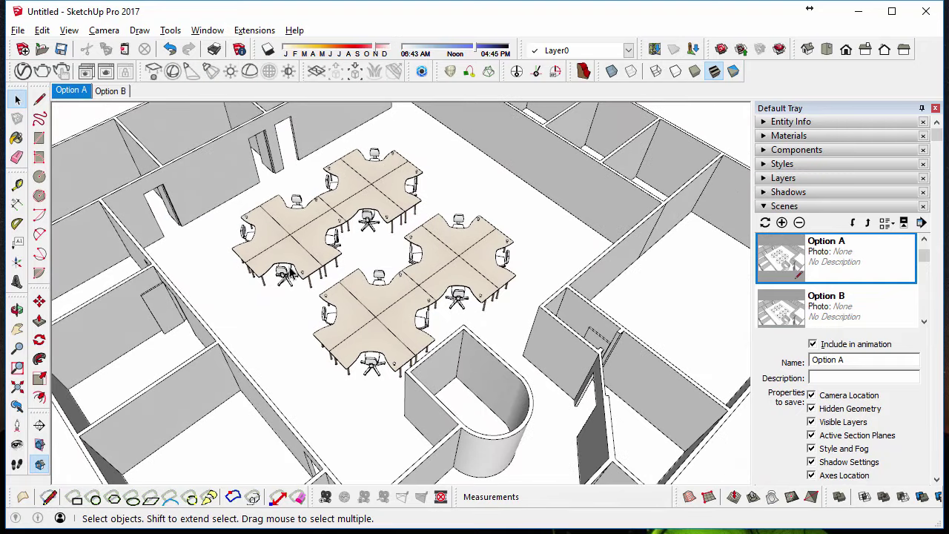
Reload a desk component inside the Option A group with the Desk file
double_click(292, 258)
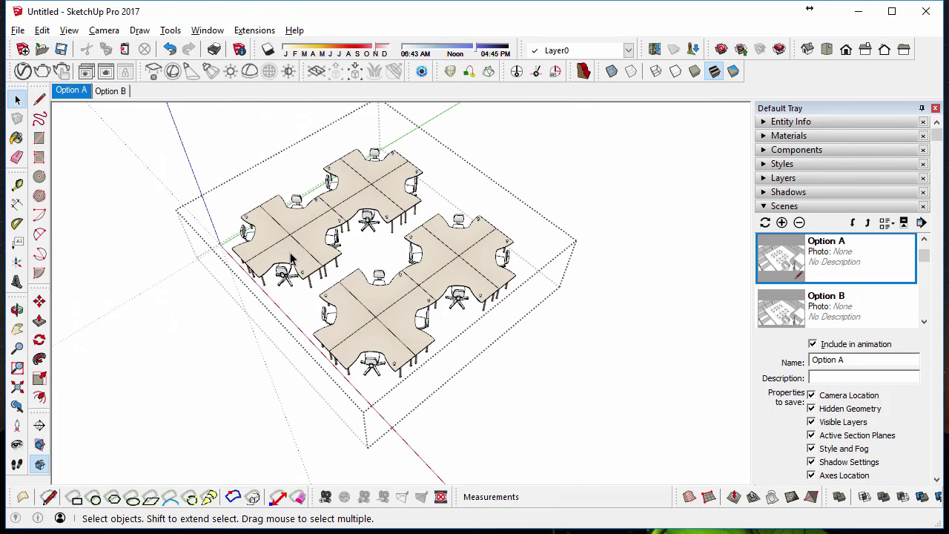
right_click(292, 258)
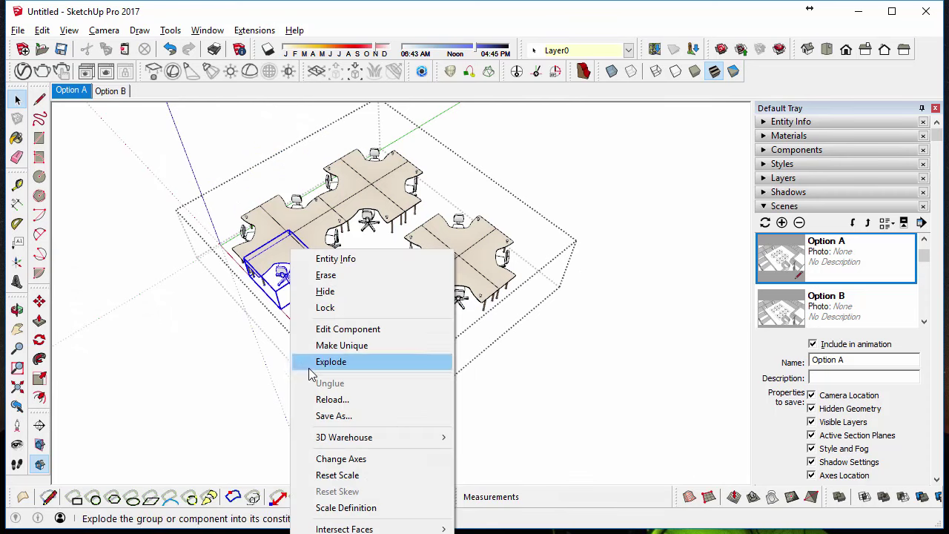
left_click(326, 399)
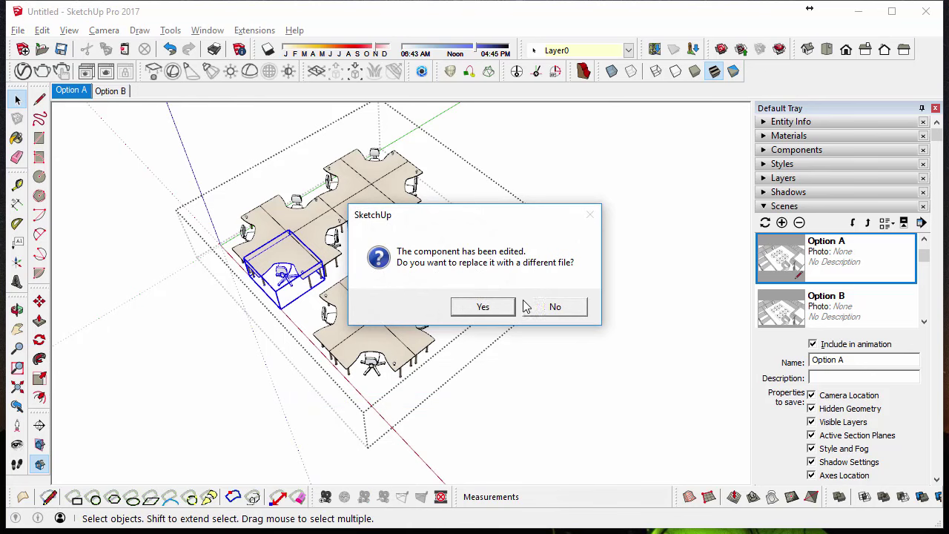
left_click(484, 307)
left_click(243, 182)
left_click(561, 426)
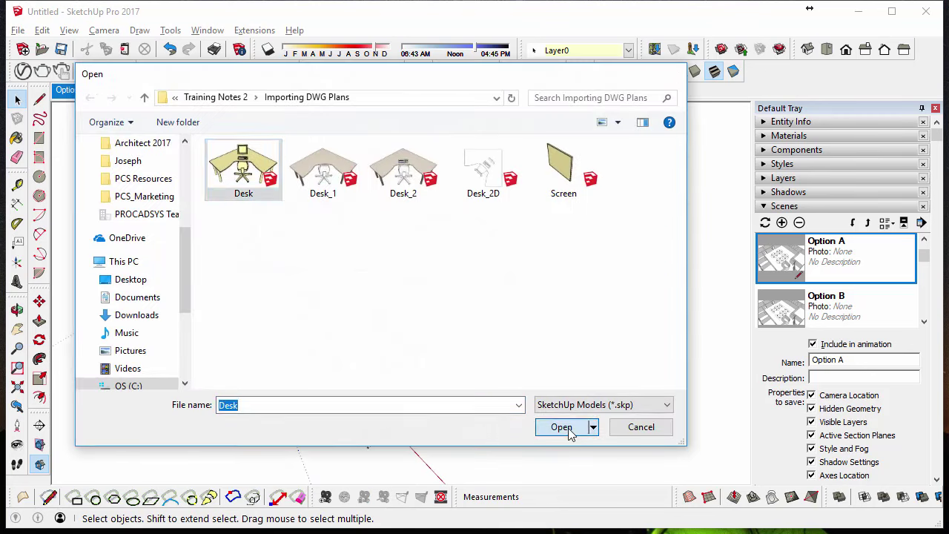
Inspect the reloaded desks up close, then leave the Option A group and view the whole office layout
scroll(341, 200, "up", 10)
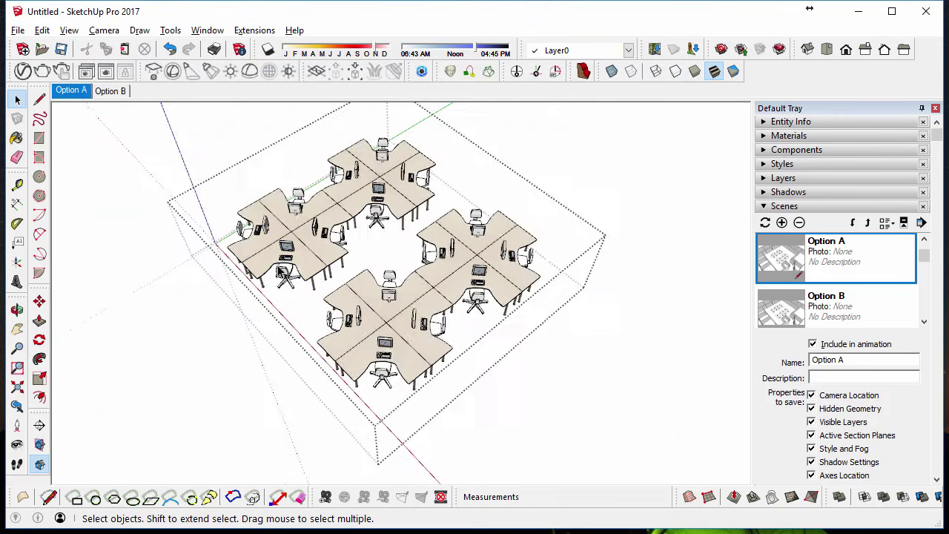
scroll(341, 200, "down", 5)
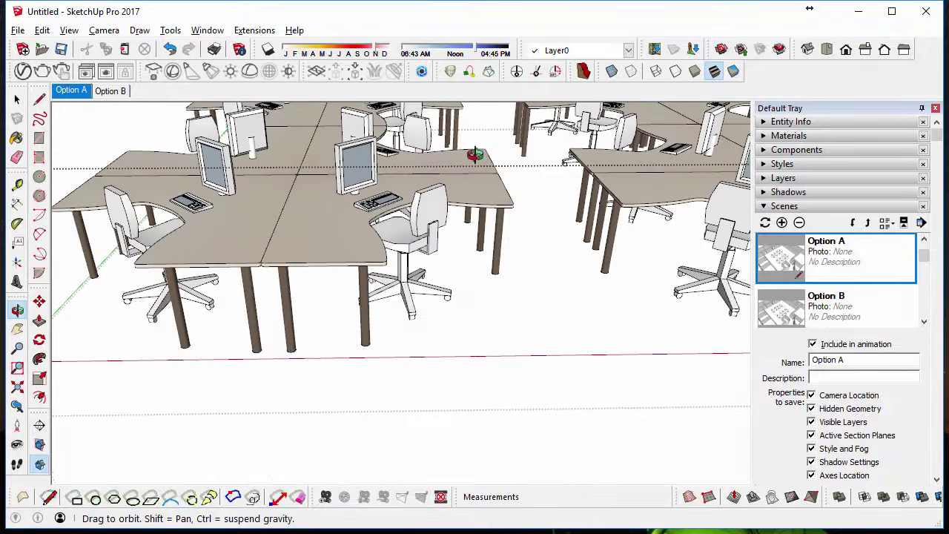
key("space")
scroll(247, 248, "down", 2)
scroll(247, 249, "down", 5)
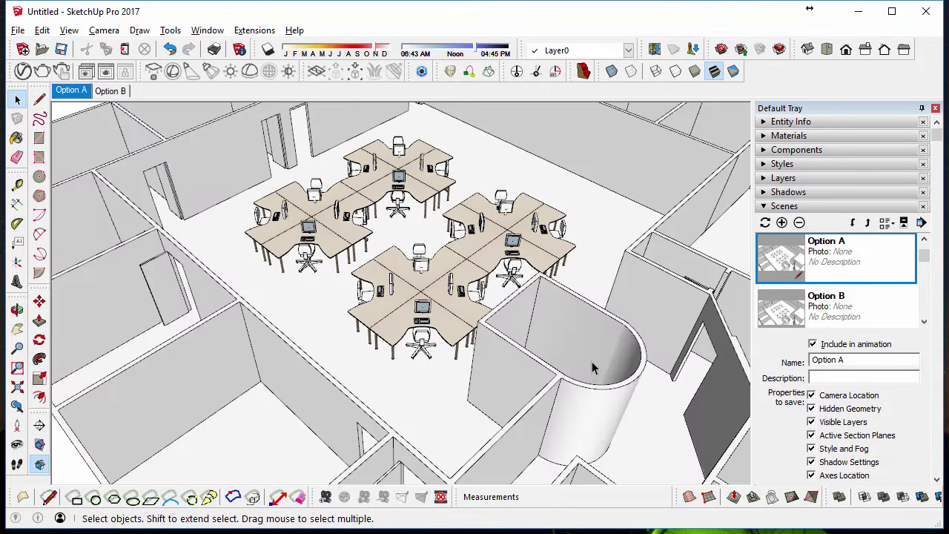
scroll(444, 339, "up", 4)
scroll(331, 356, "down", 2)
middle_click_drag(331, 356, 310, 262)
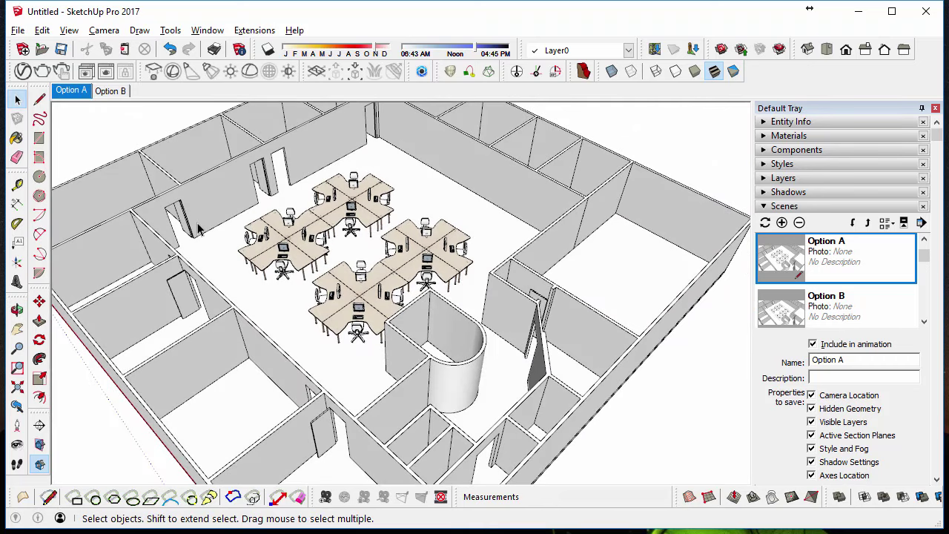